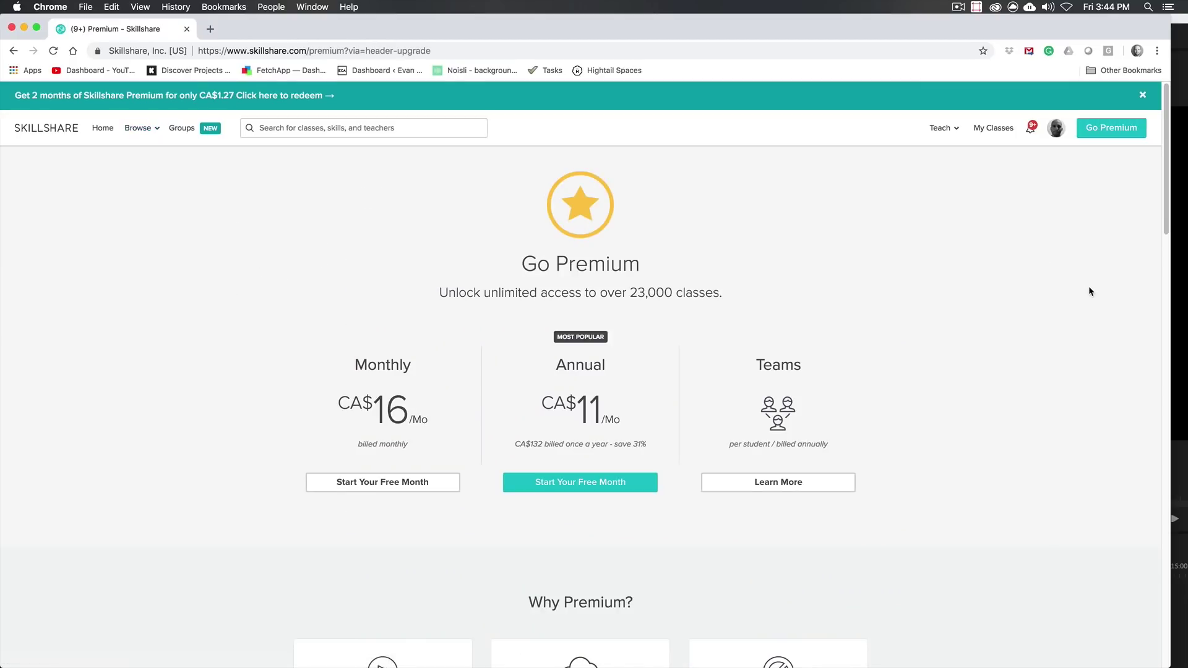
Step: Scroll the Premium page, open a teacher's profile and scroll down to their class
{"action": "scroll", "coordinate": [238, 293], "scroll_direction": "down", "scroll_amount": 7}
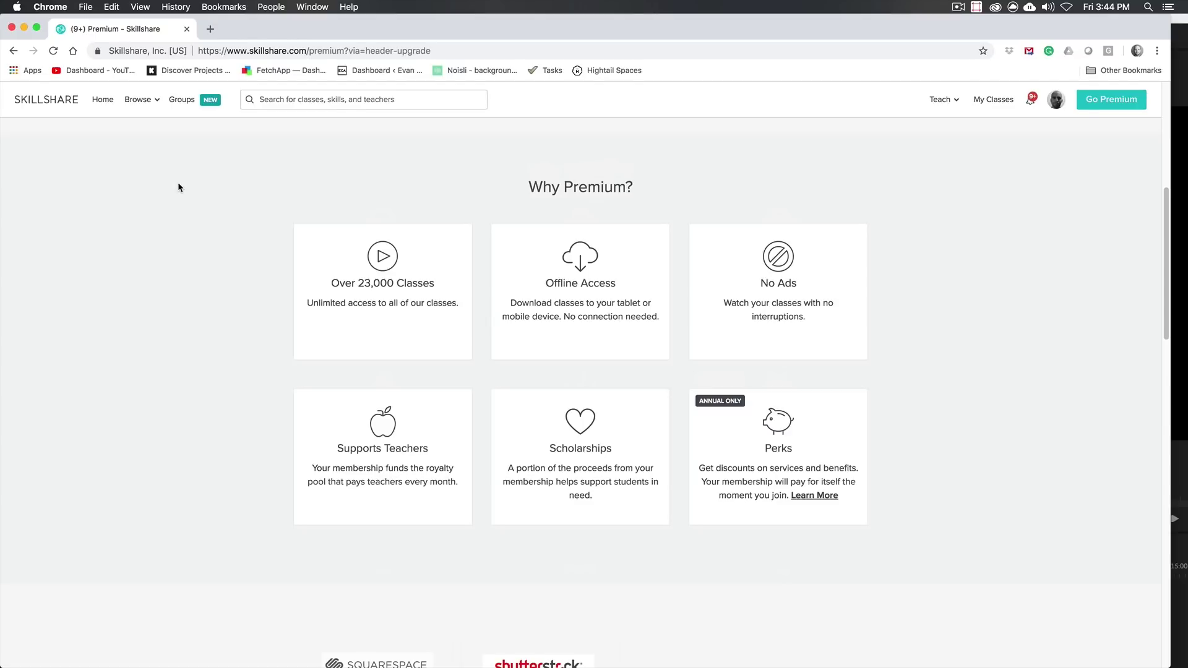
{"action": "left_click", "coordinate": [13, 50]}
{"action": "scroll", "coordinate": [962, 357], "scroll_direction": "down", "scroll_amount": 2}
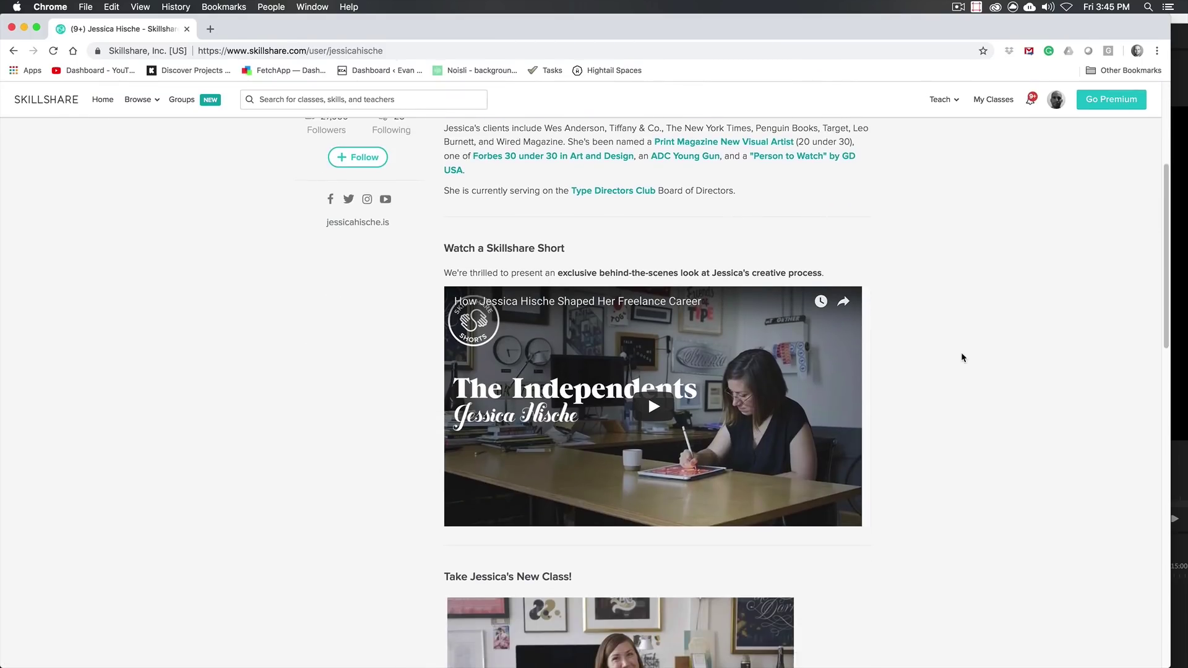
{"action": "scroll", "coordinate": [961, 358], "scroll_direction": "down", "scroll_amount": 3}
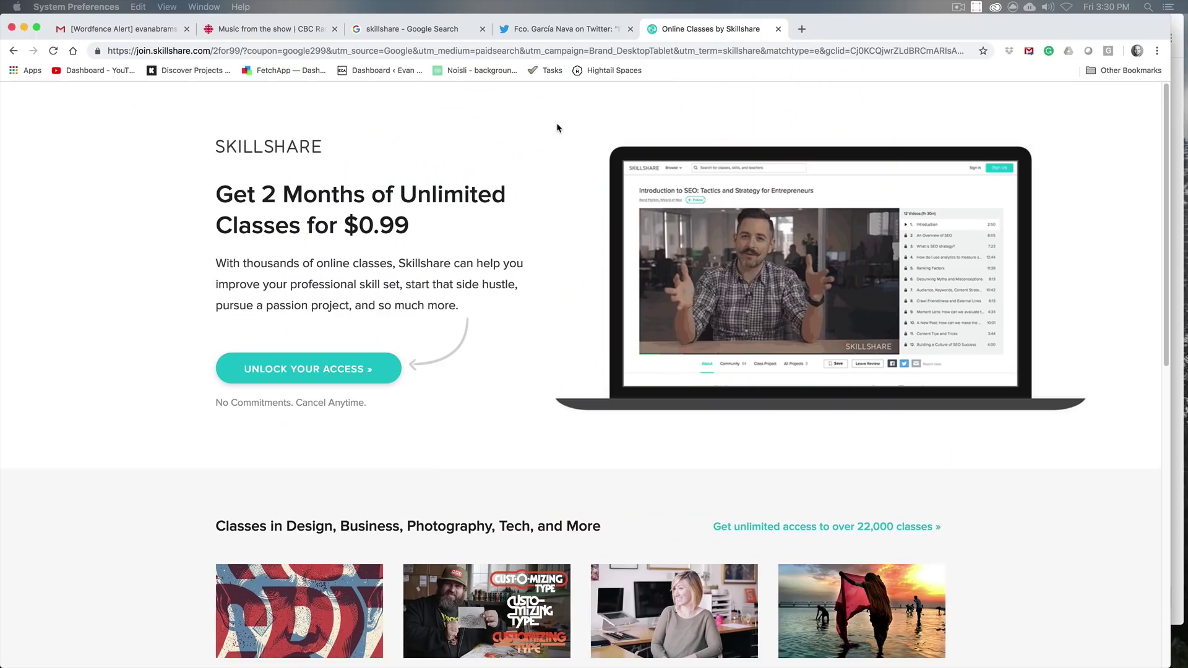
{"action": "left_click", "coordinate": [558, 140]}
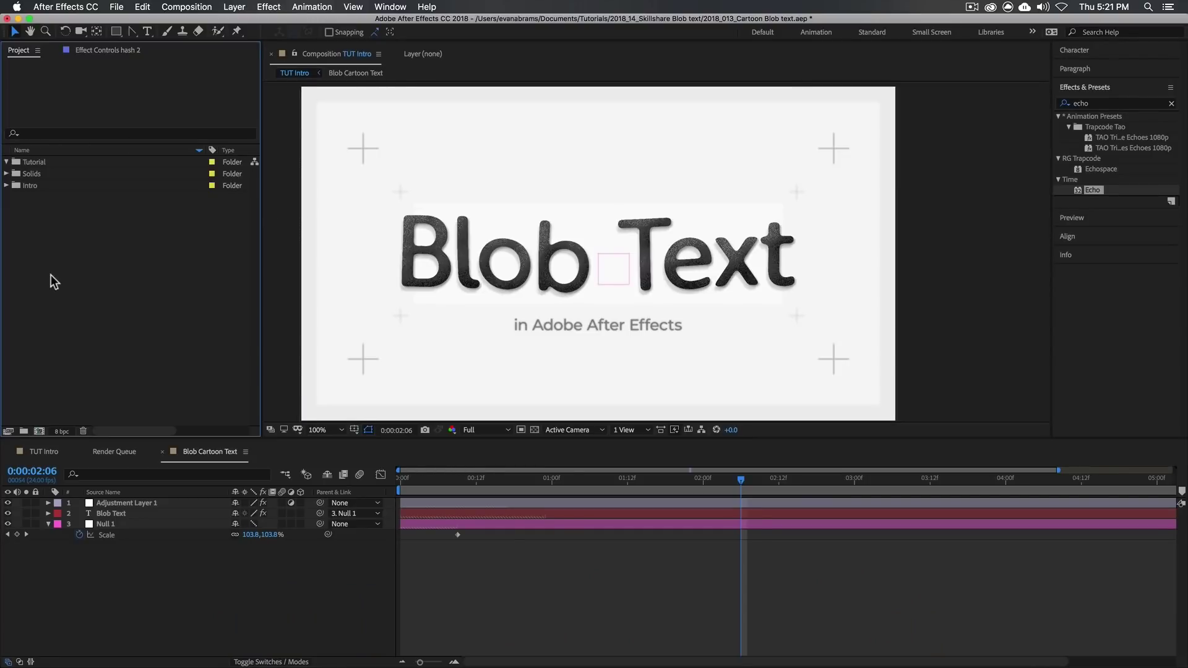
Step: Start a new composition in the Tutorial folder and name it Example
{"action": "left_click", "coordinate": [28, 165]}
{"action": "left_click", "coordinate": [39, 431]}
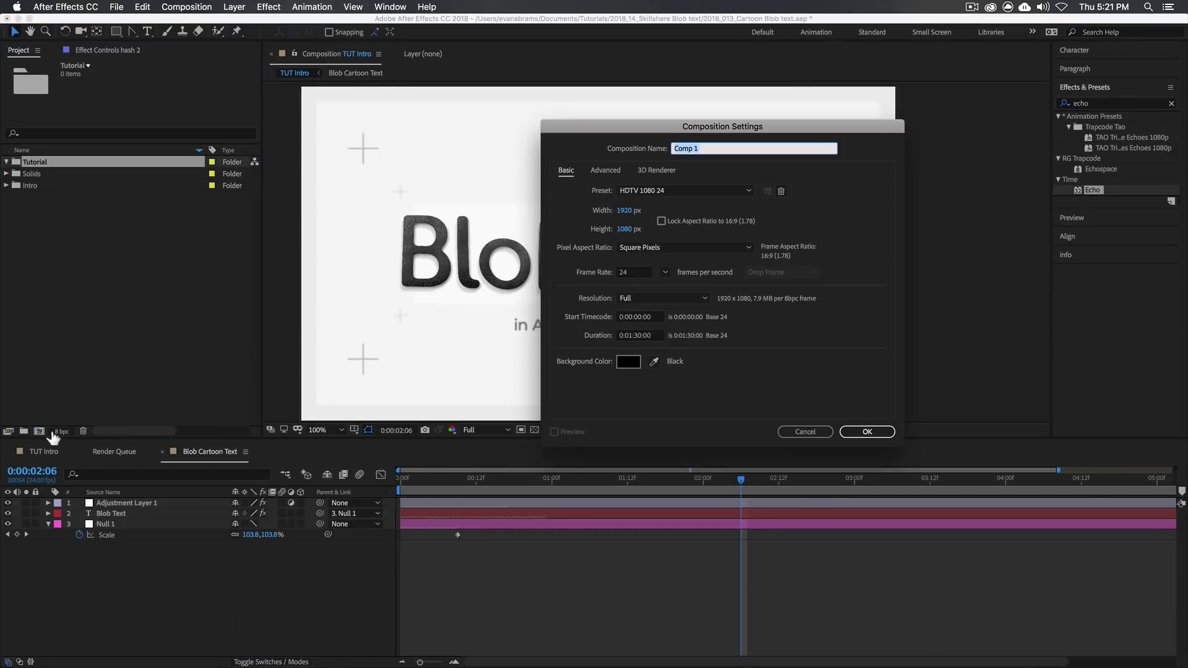
{"action": "type", "text": "Exa ;\\"}
{"action": "key", "text": "BackSpace"}
{"action": "key", "text": "BackSpace"}
{"action": "key", "text": "BackSpace"}
{"action": "type", "text": "mple"}
Step: Set the composition duration to 0:00:10:00 and create it
{"action": "left_click", "coordinate": [635, 337]}
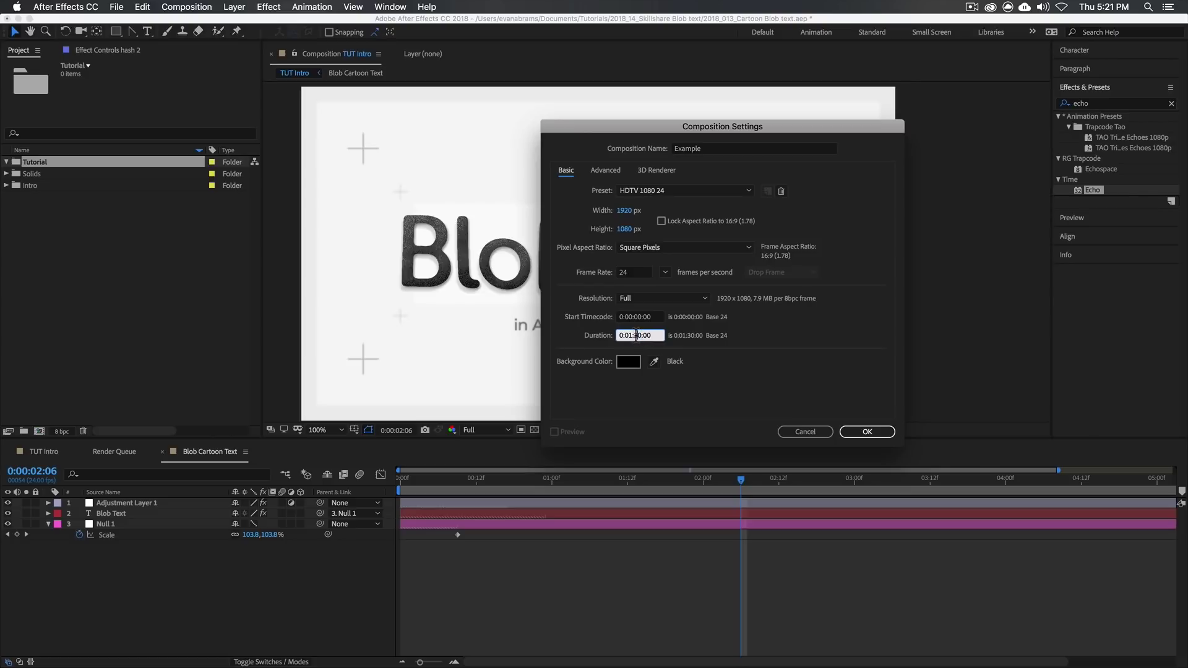
{"action": "double_click", "coordinate": [635, 336]}
{"action": "type", "text": "10"}
{"action": "key", "text": "Tab"}
{"action": "double_click", "coordinate": [622, 337]}
{"action": "type", "text": "1000"}
{"action": "key", "text": "Tab"}
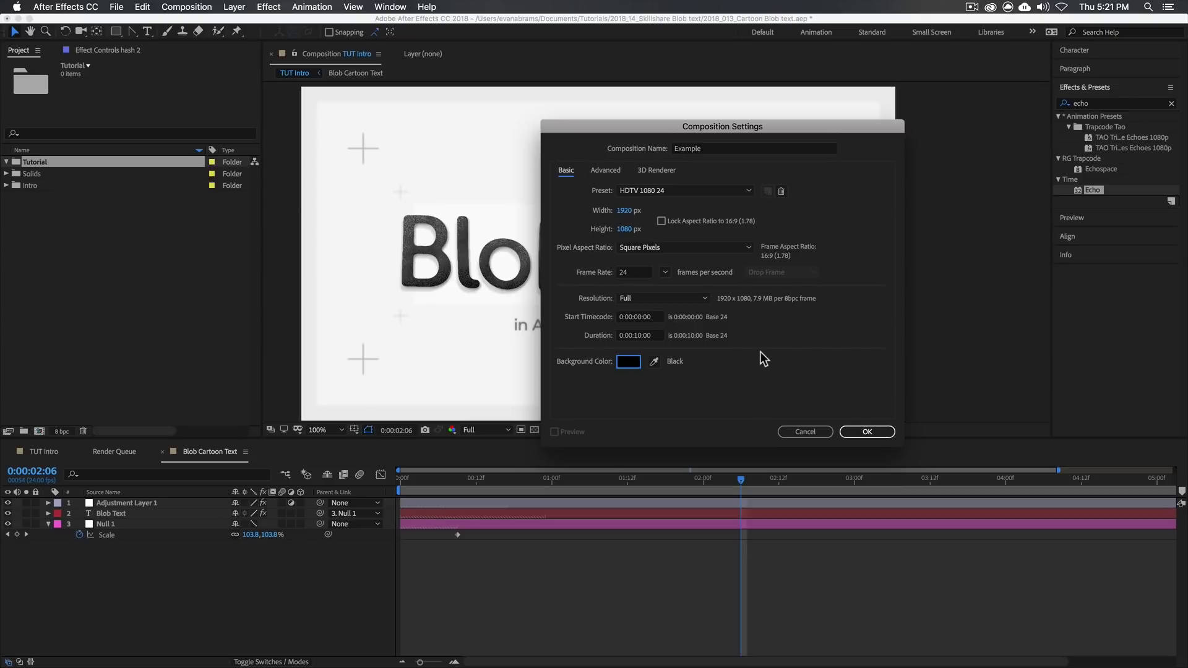
{"action": "left_click", "coordinate": [867, 431]}
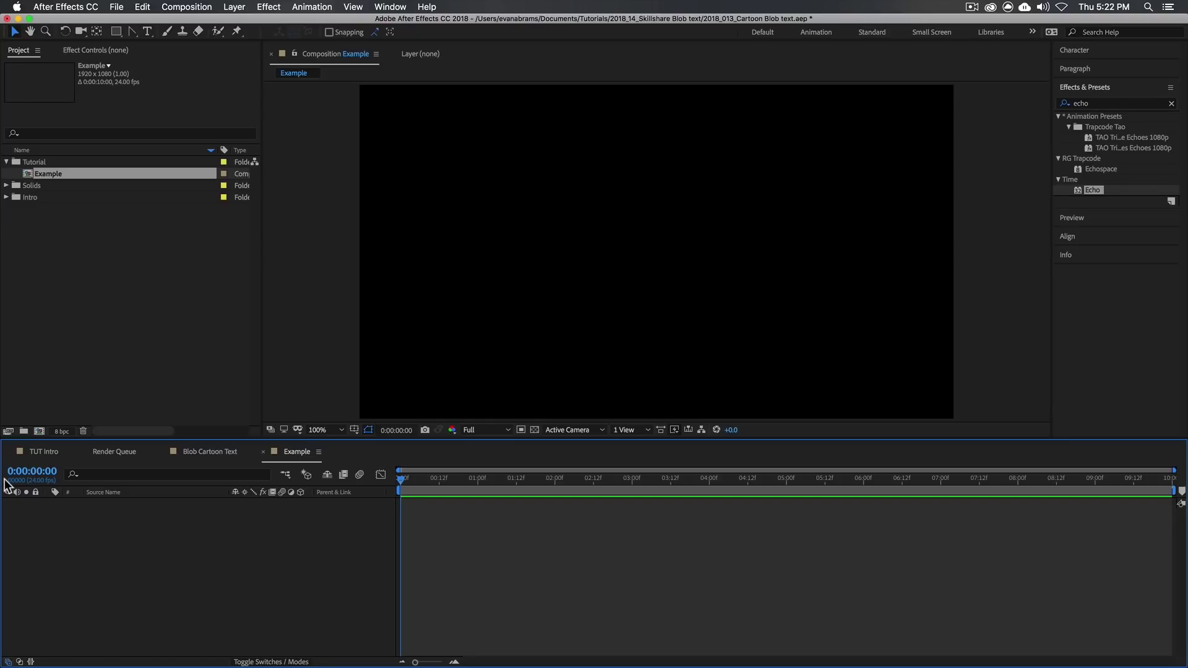
Step: Create a centred white text layer reading the presenter's first name plus 'Is Cool'
{"action": "left_click", "coordinate": [148, 35]}
{"action": "key", "text": "super+alt+shift+t"}
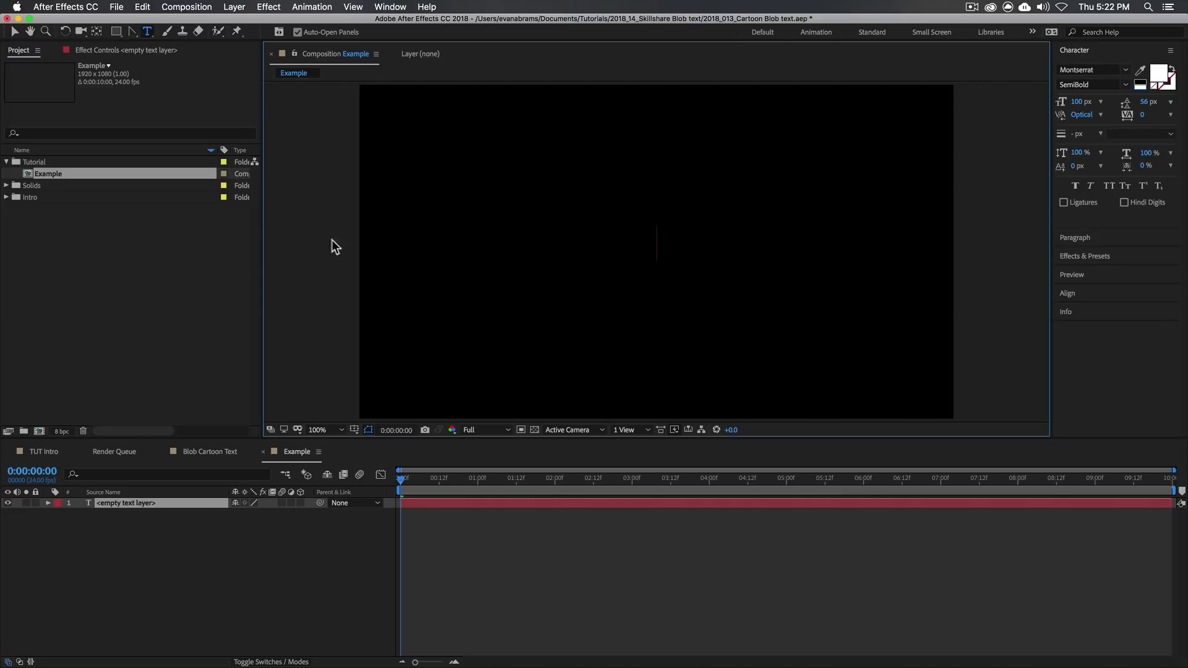
{"action": "type", "text": "Evan"}
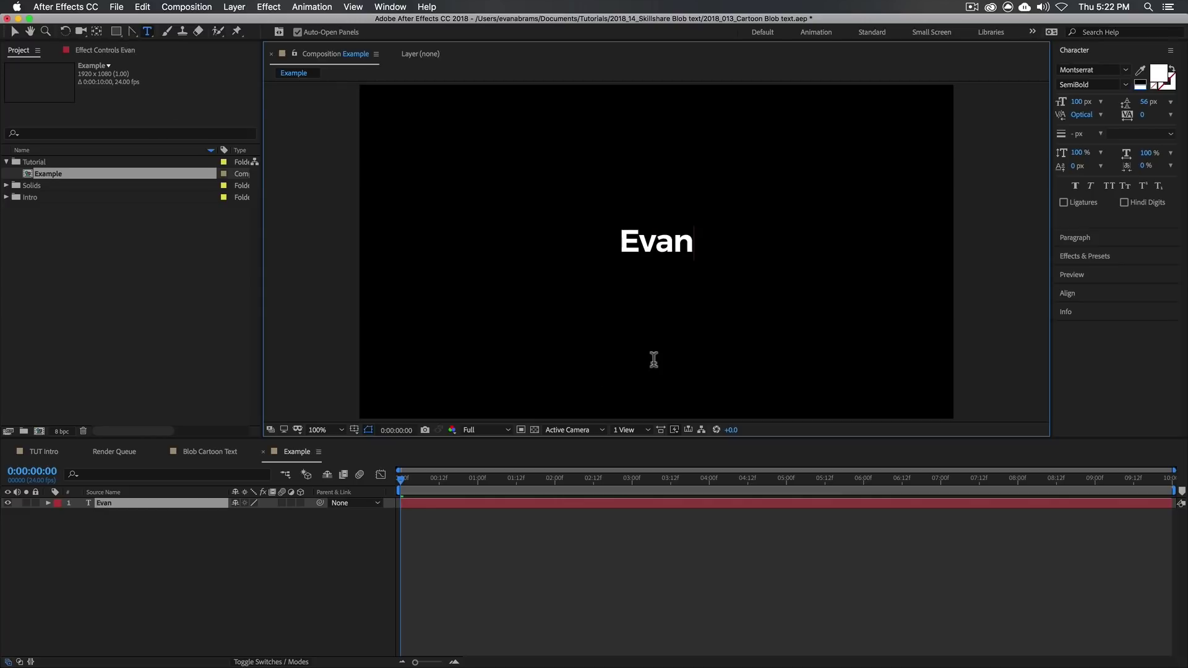
{"action": "type", "text": " Is"}
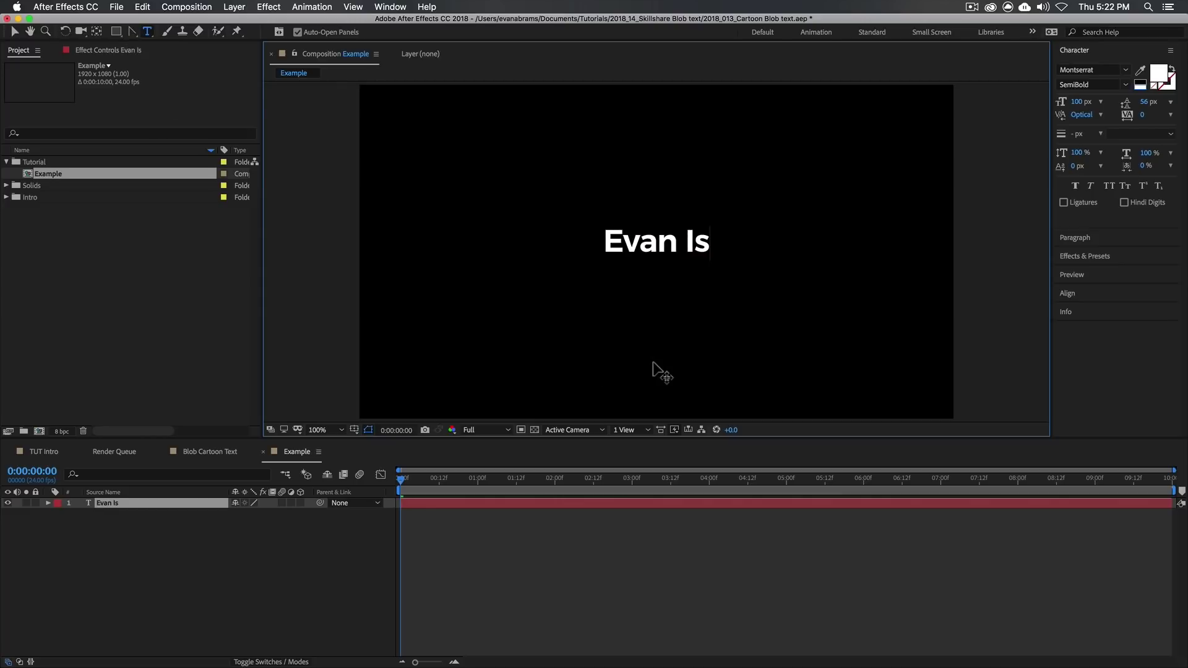
{"action": "type", "text": " Cool"}
{"action": "key", "text": "KP_Enter"}
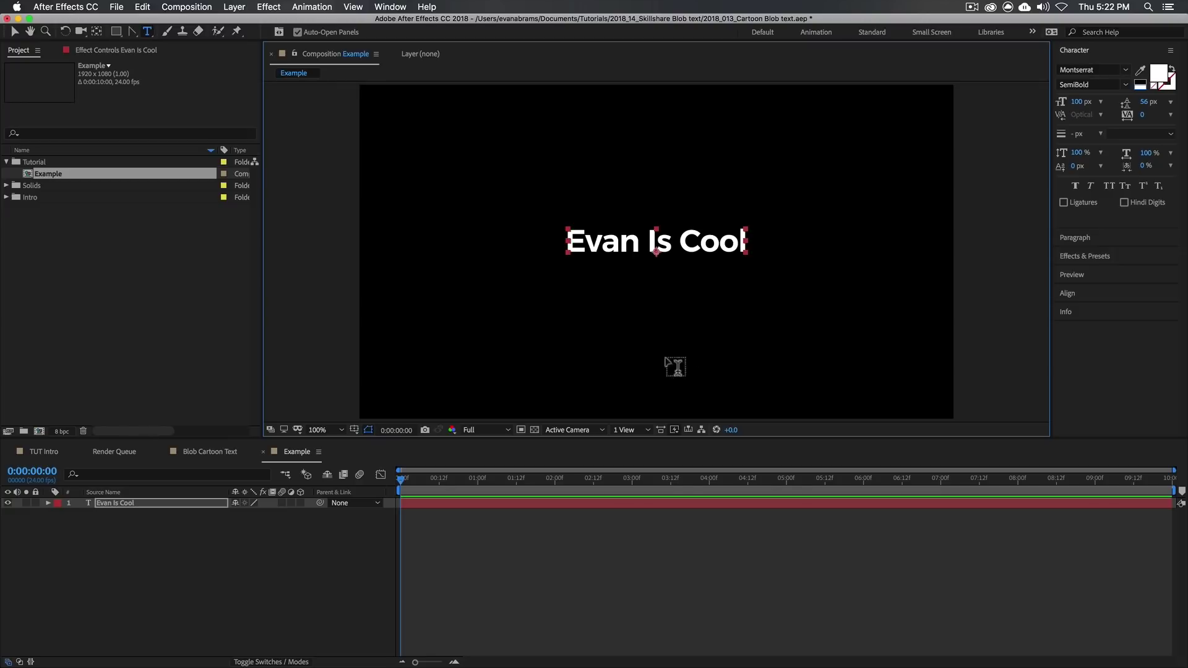
{"action": "key", "text": "v"}
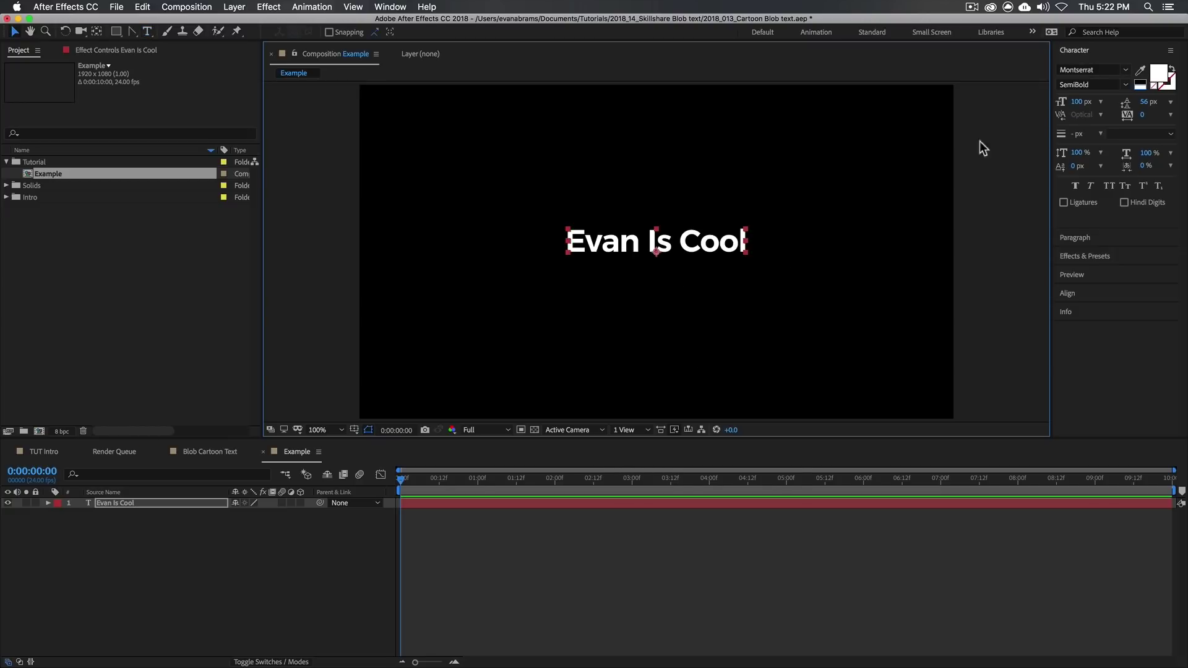
Step: Centre the title vertically, move its anchor to the text centre, and scale it up
{"action": "left_click", "coordinate": [1067, 293]}
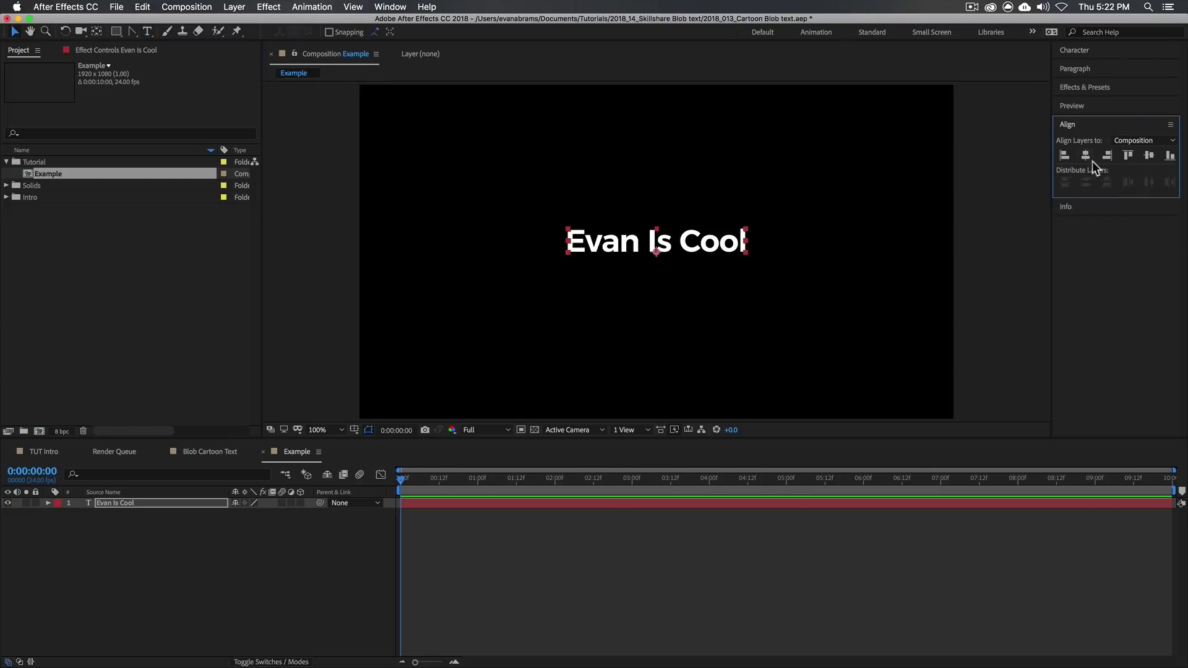
{"action": "left_click", "coordinate": [1150, 157]}
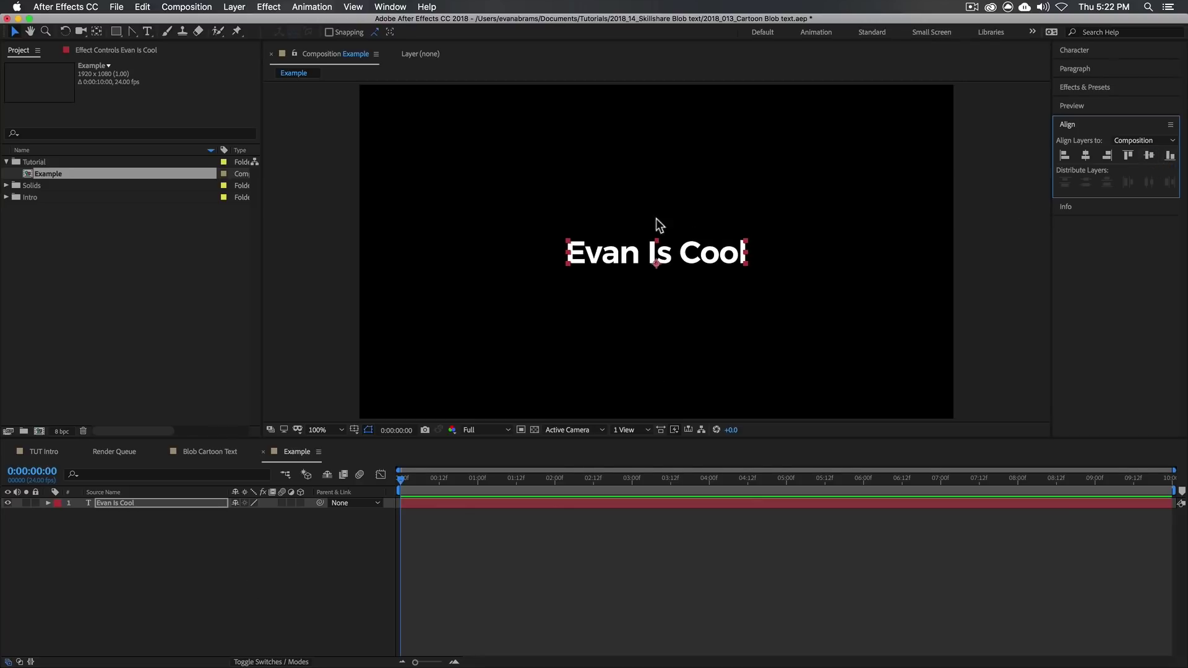
{"action": "key", "text": "y"}
{"action": "left_click_drag", "start_coordinate": [656, 264], "coordinate": [659, 251]}
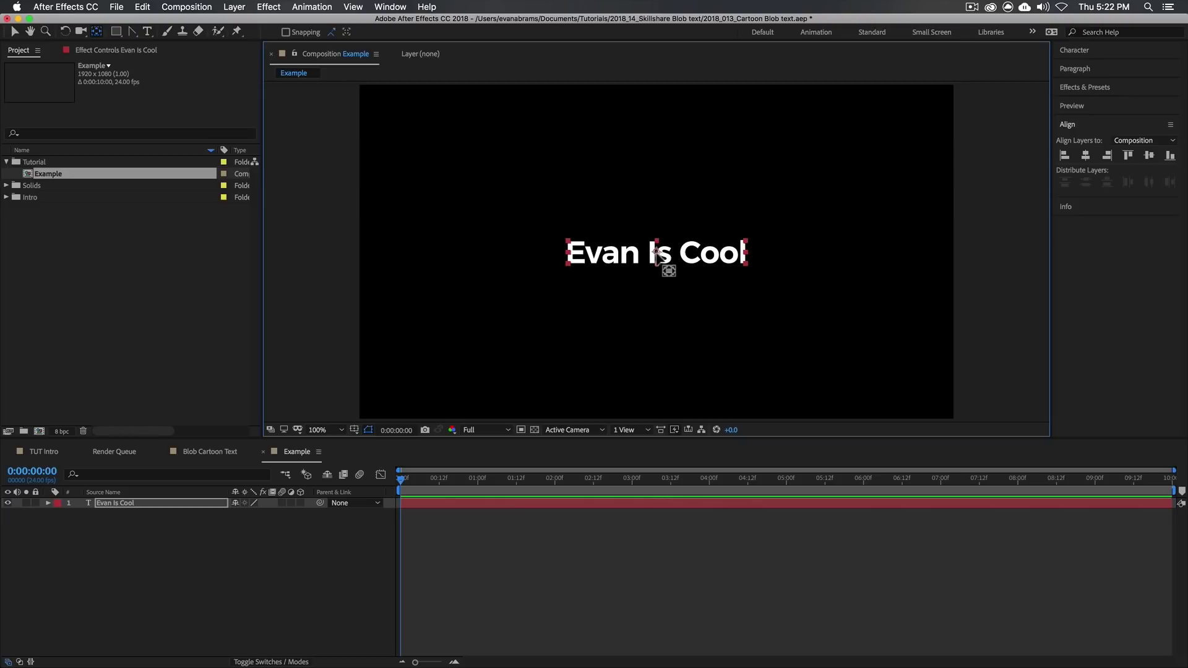
{"action": "key", "text": "v"}
{"action": "left_click_drag", "start_coordinate": [746, 252], "coordinate": [823, 230]}
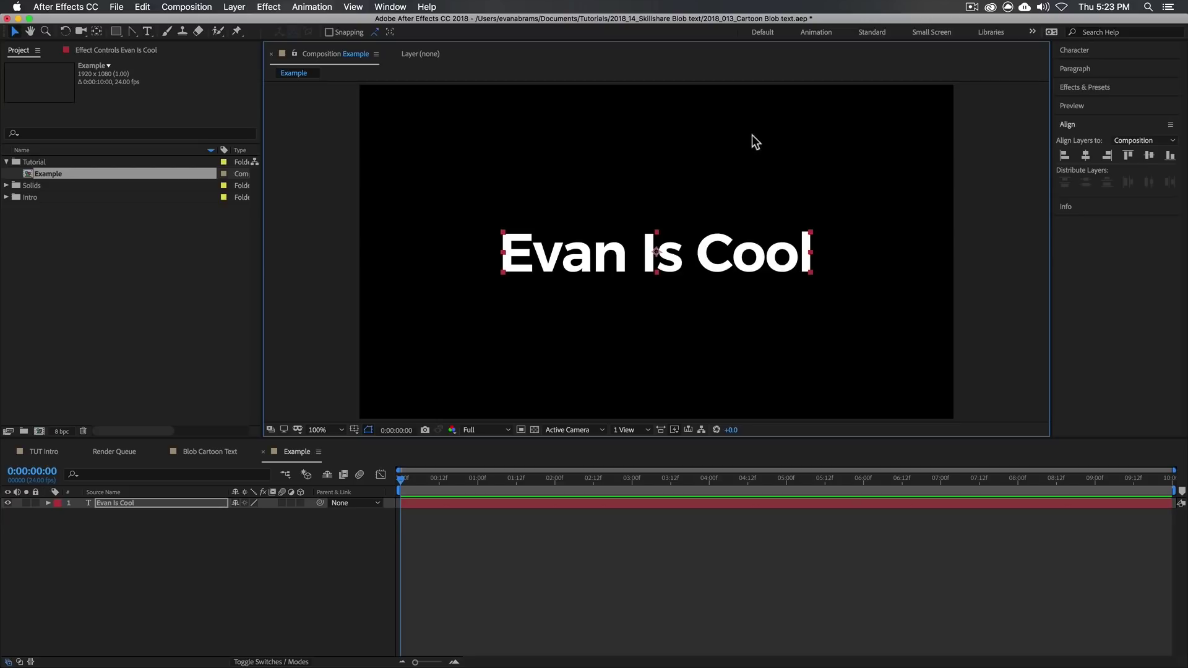
Step: Add a Tracking animator and keyframe Tracking Amount at 5 at two seconds
{"action": "left_click", "coordinate": [554, 486]}
{"action": "left_click", "coordinate": [48, 503]}
{"action": "left_click", "coordinate": [57, 515]}
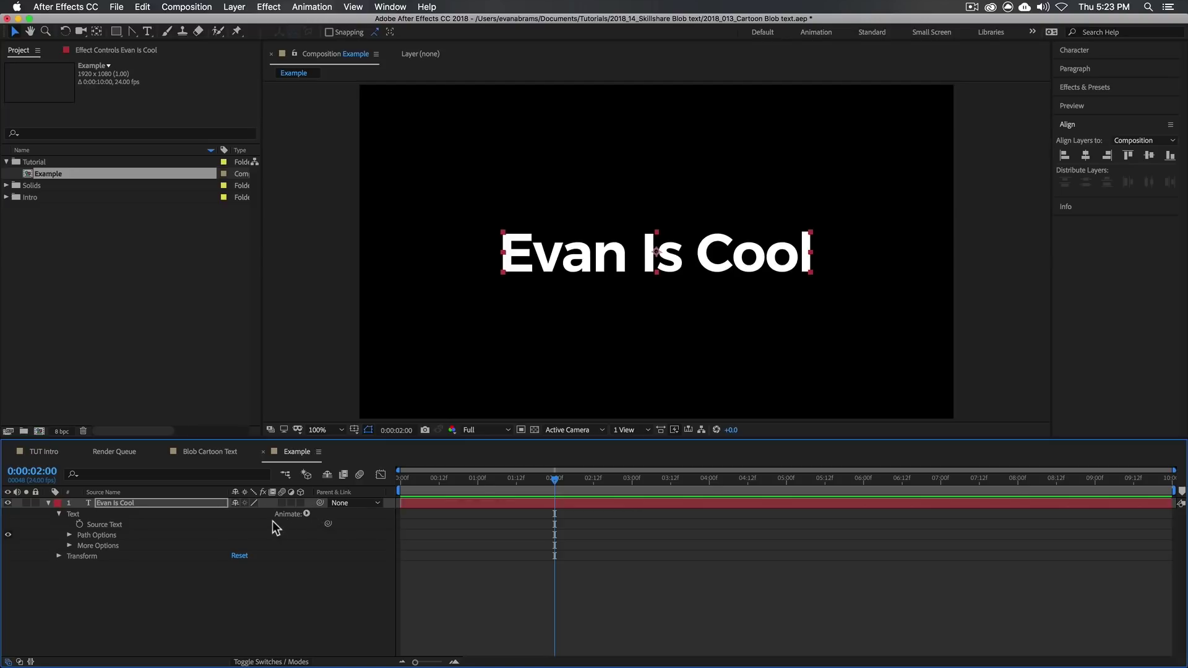
{"action": "left_click", "coordinate": [307, 514]}
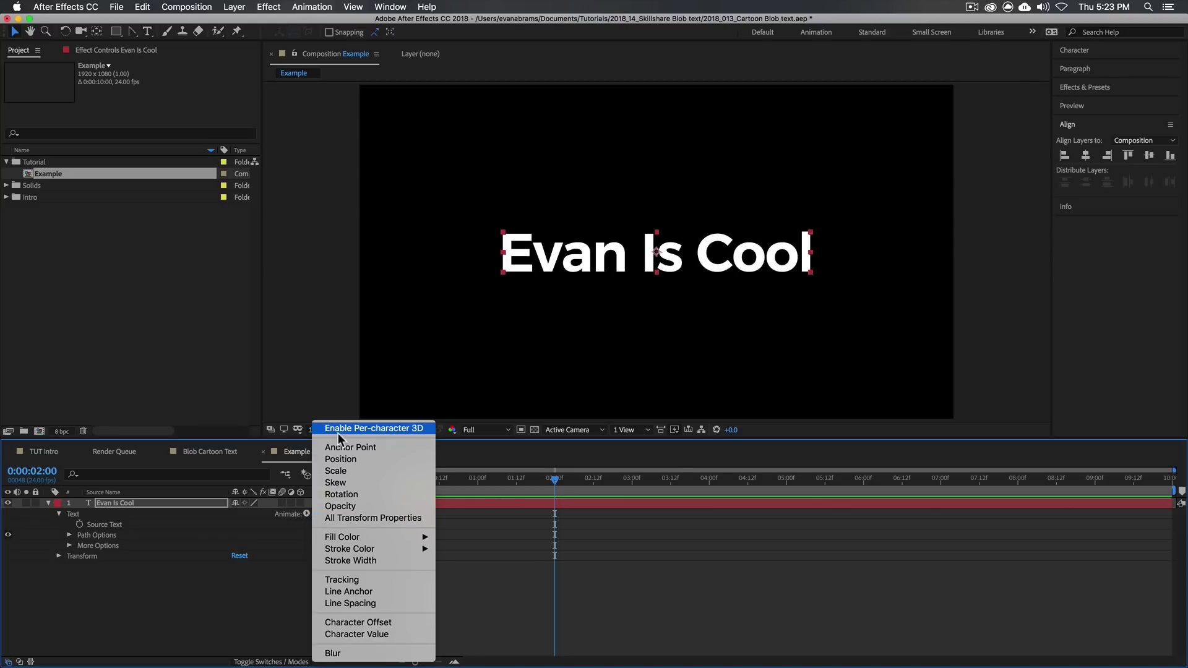
{"action": "left_click", "coordinate": [349, 580]}
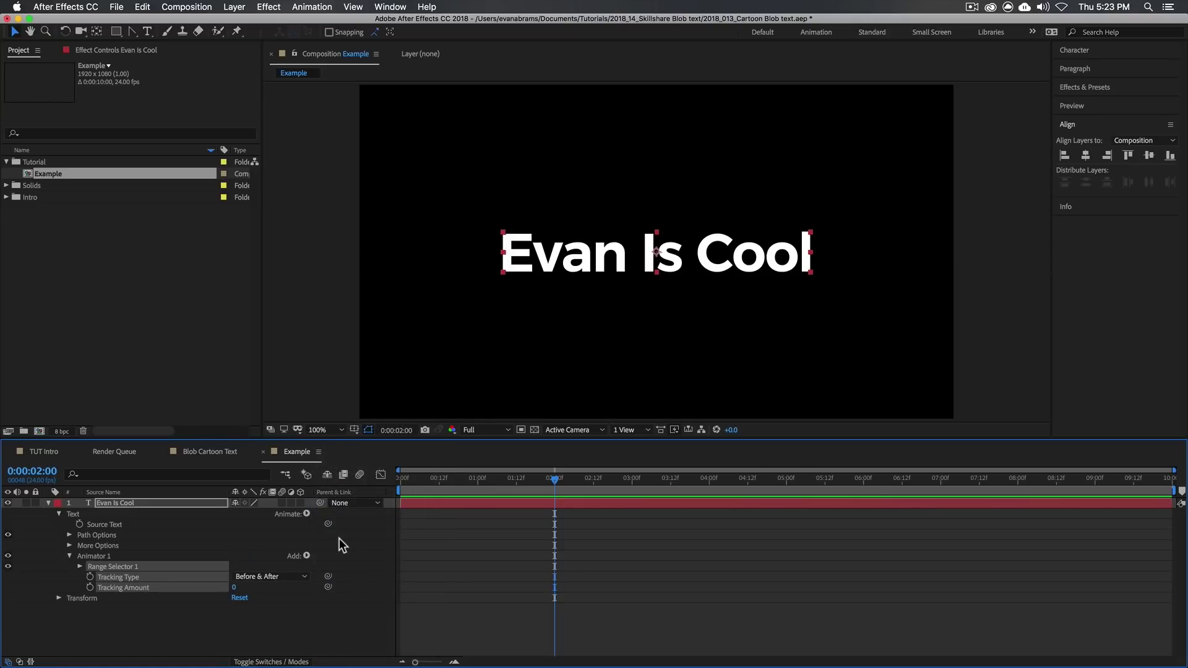
{"action": "left_click", "coordinate": [232, 583]}
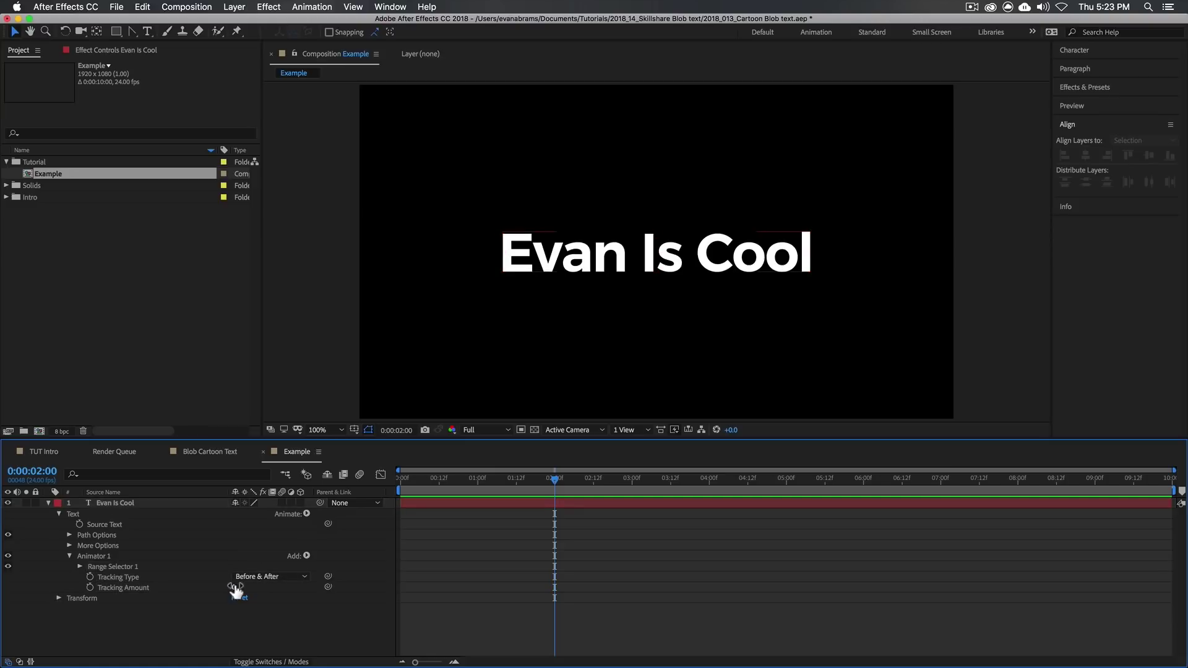
{"action": "left_click", "coordinate": [90, 587]}
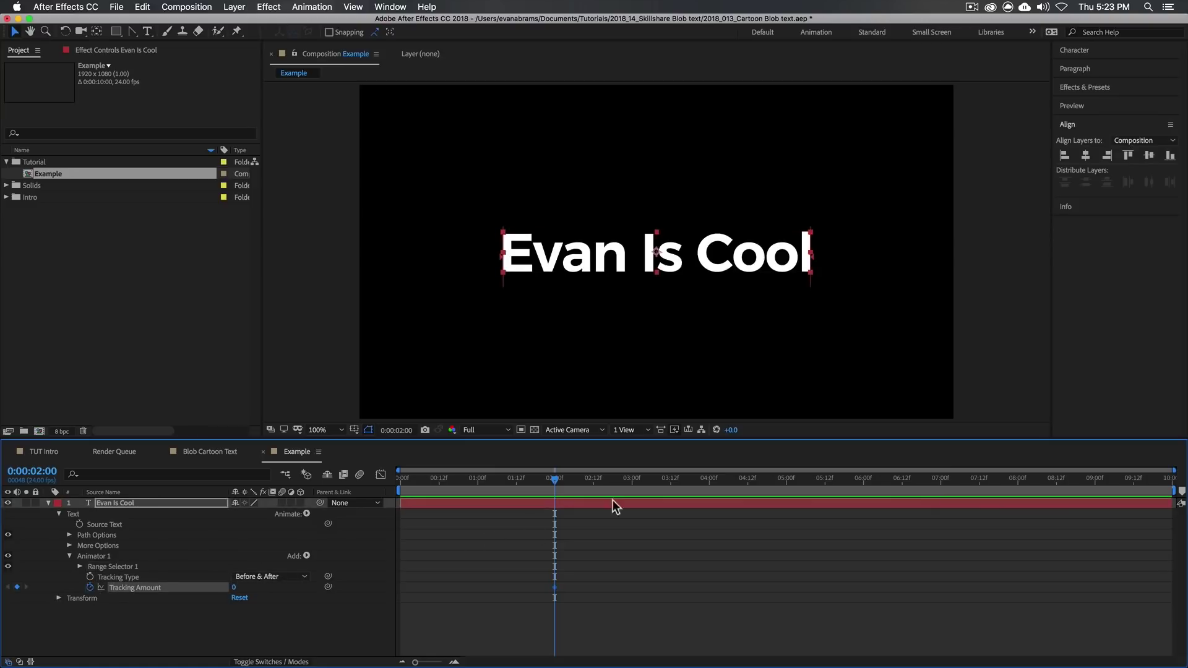
{"action": "left_click_drag", "start_coordinate": [236, 588], "coordinate": [239, 588]}
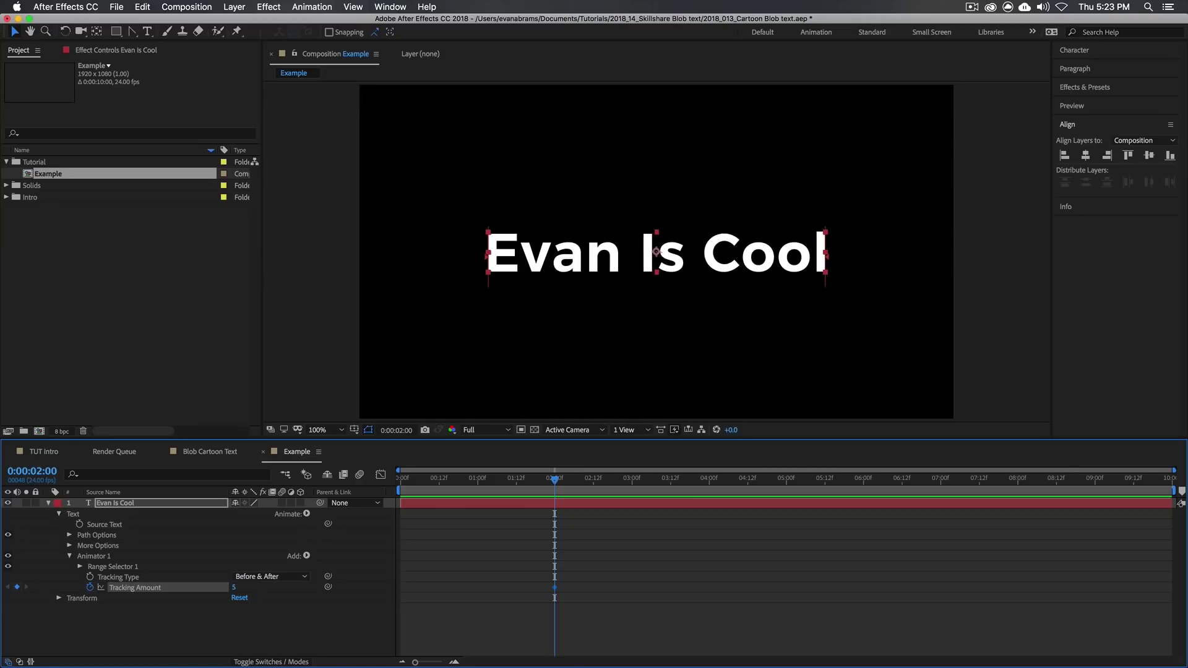
Step: Set Tracking Amount to -45 at one second and scrub to preview the blob opening
{"action": "left_click", "coordinate": [478, 480]}
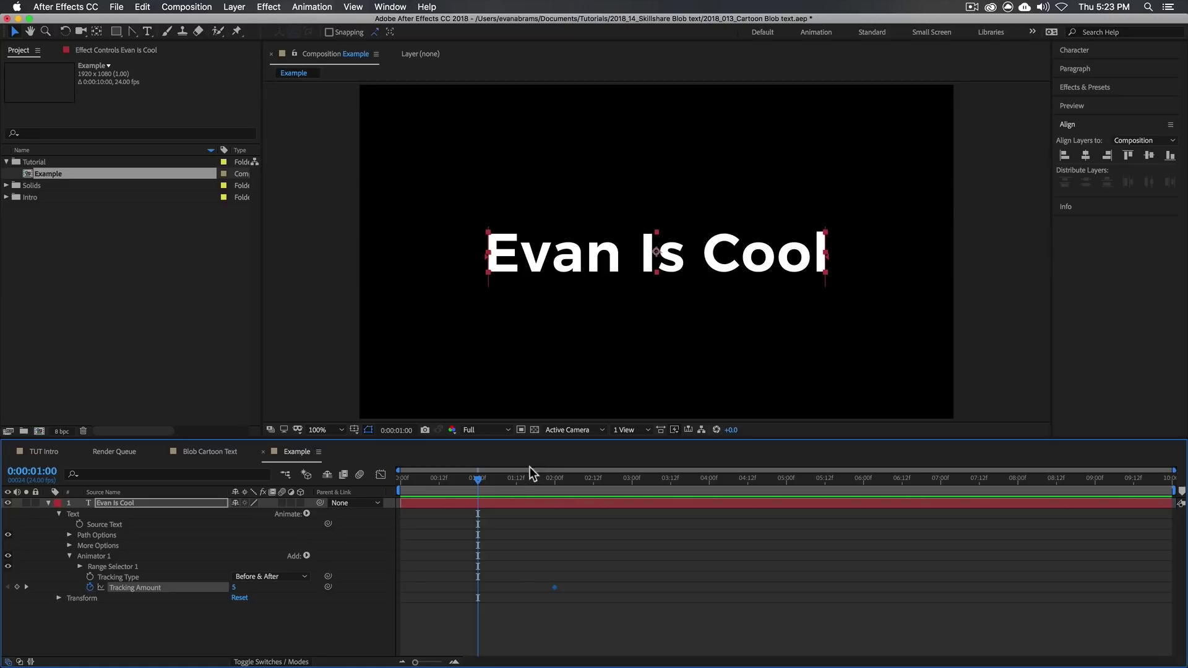
{"action": "left_click", "coordinate": [236, 588]}
{"action": "key", "text": "shift+Down"}
{"action": "key", "text": "shift+Down"}
{"action": "key", "text": "shift+Down"}
{"action": "key", "text": "shift+Down"}
{"action": "key", "text": "shift+Down"}
{"action": "key", "text": "shift+Down"}
{"action": "key", "text": "shift+Down"}
{"action": "key", "text": "shift+Down"}
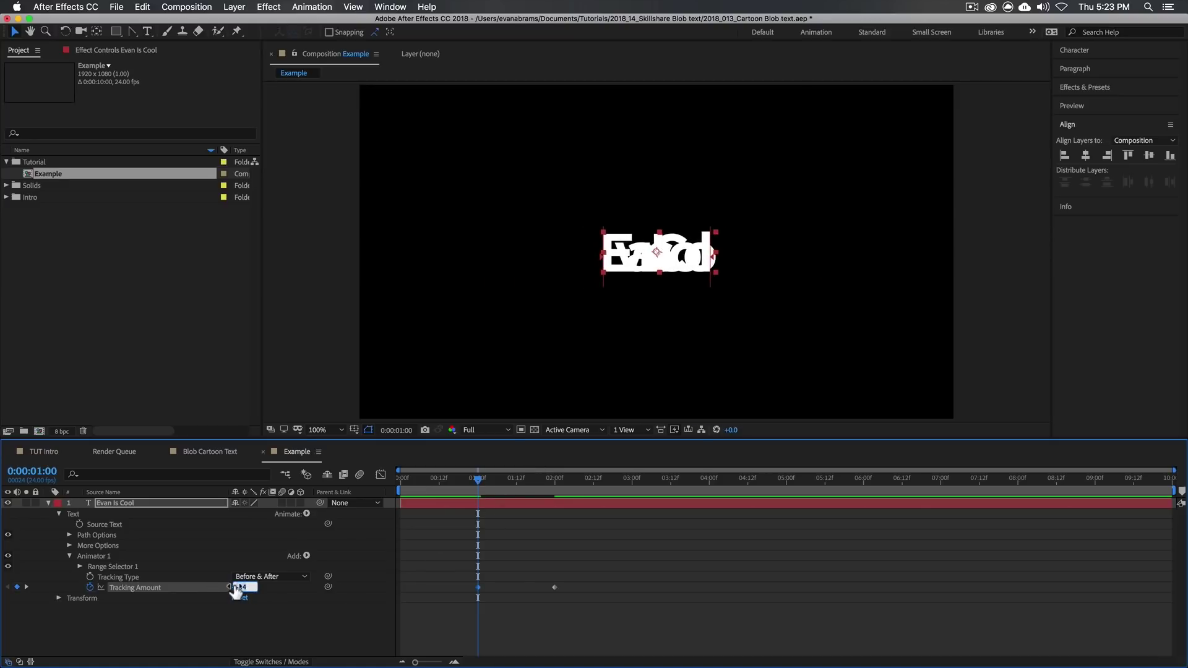
{"action": "key", "text": "shift+Down"}
{"action": "key", "text": "shift+Down"}
{"action": "key", "text": "shift+Down"}
{"action": "key", "text": "shift+Down"}
{"action": "key", "text": "shift+Down"}
{"action": "key", "text": "shift+Down"}
{"action": "key", "text": "shift+Down"}
{"action": "key", "text": "shift+Down"}
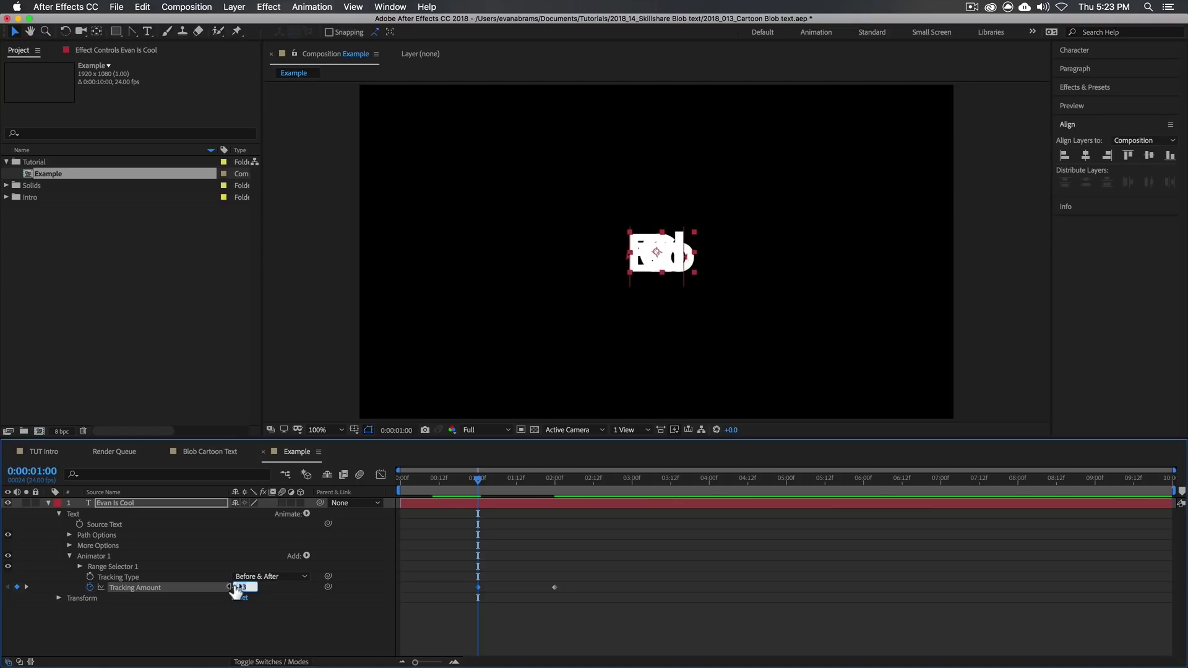
{"action": "key", "text": "Down"}
{"action": "key", "text": "Down"}
{"action": "key", "text": "Down"}
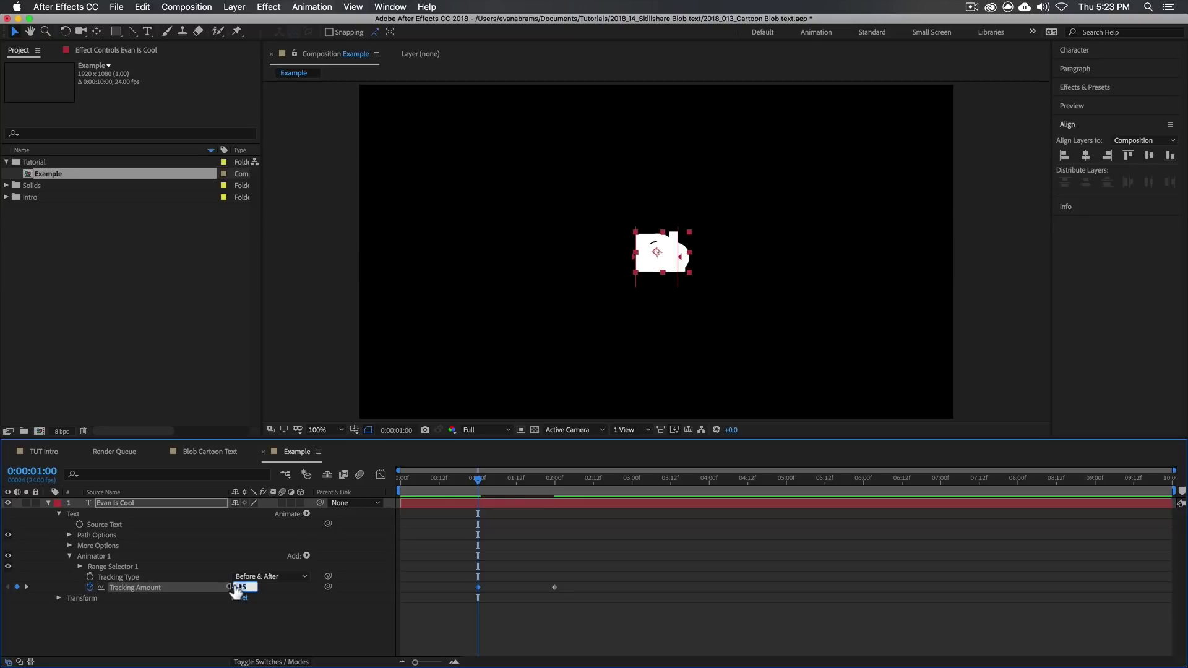
{"action": "key", "text": "Down"}
{"action": "key", "text": "Down"}
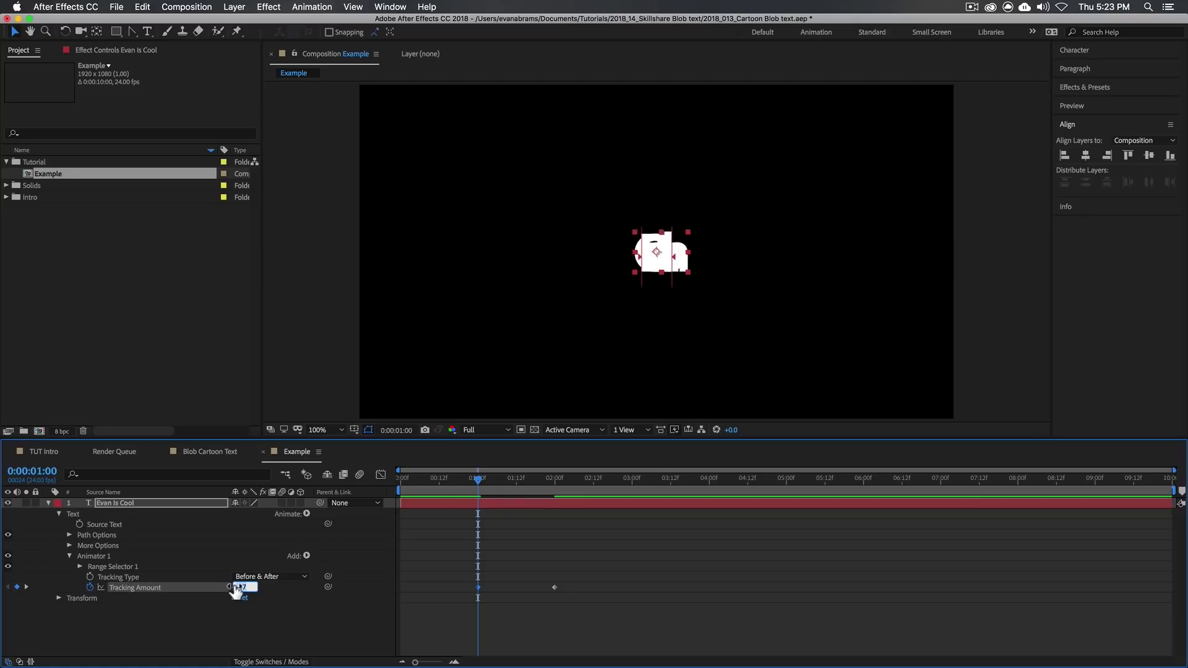
{"action": "key", "text": "Up"}
{"action": "key", "text": "Up"}
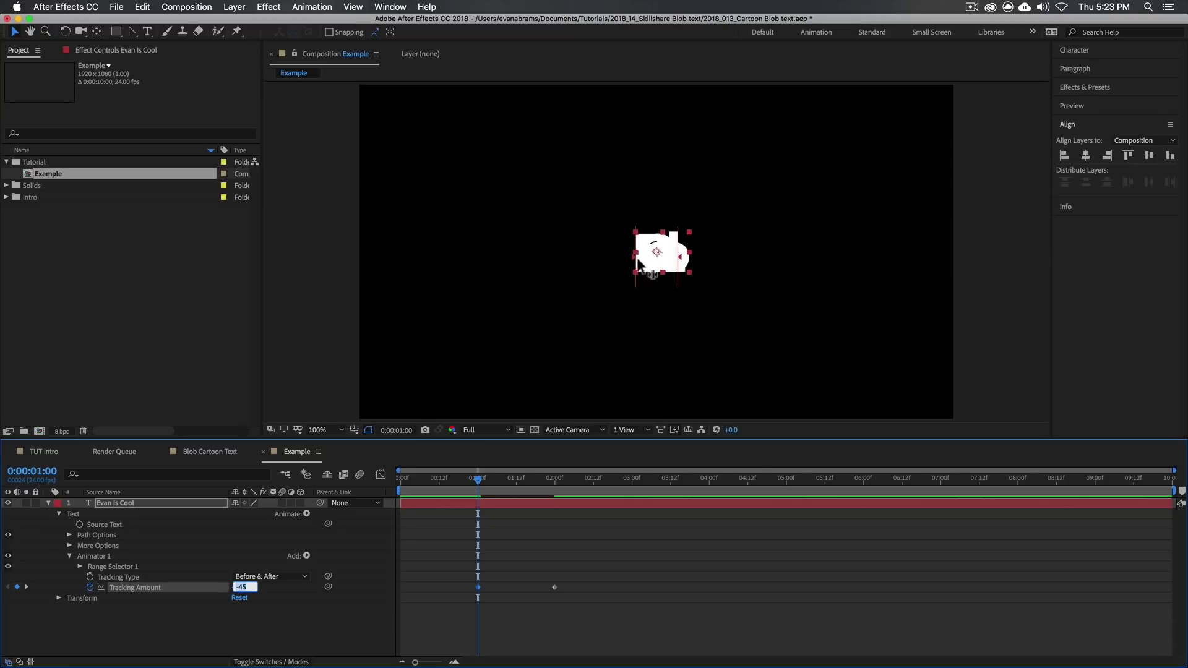
{"action": "left_click", "coordinate": [500, 516]}
{"action": "left_click_drag", "start_coordinate": [477, 484], "coordinate": [557, 484]}
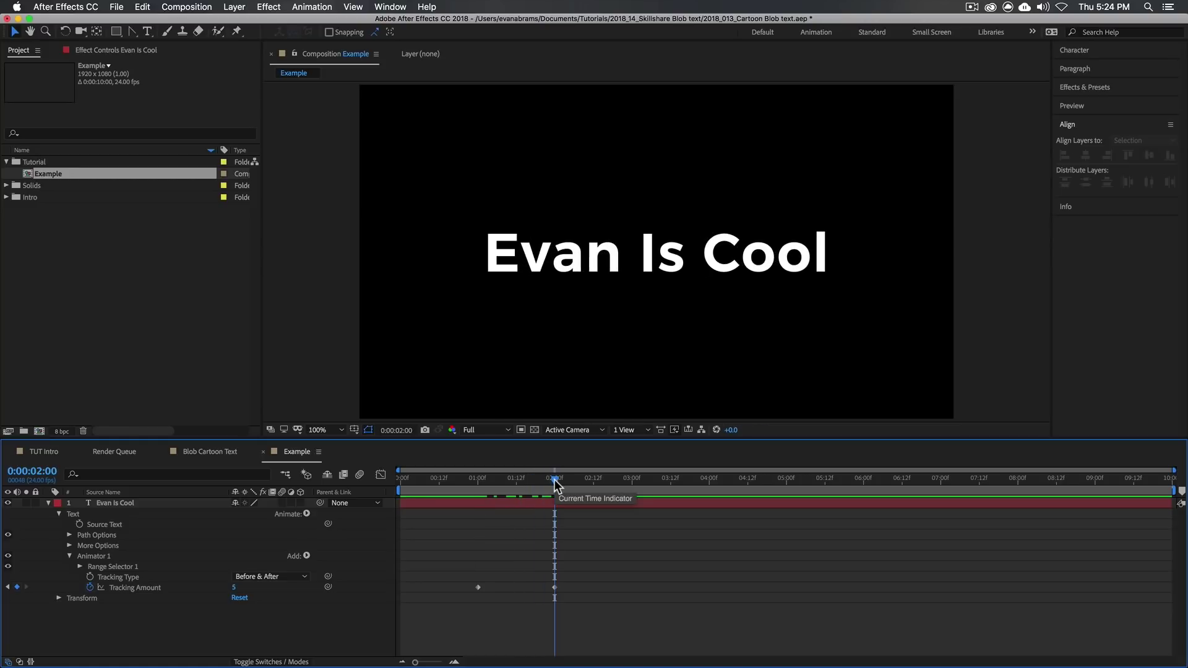
{"action": "mouse_move", "coordinate": [545, 489]}
{"action": "left_mouse_down"}
{"action": "mouse_move", "coordinate": [483, 489]}
{"action": "mouse_move", "coordinate": [549, 481]}
{"action": "left_mouse_up"}
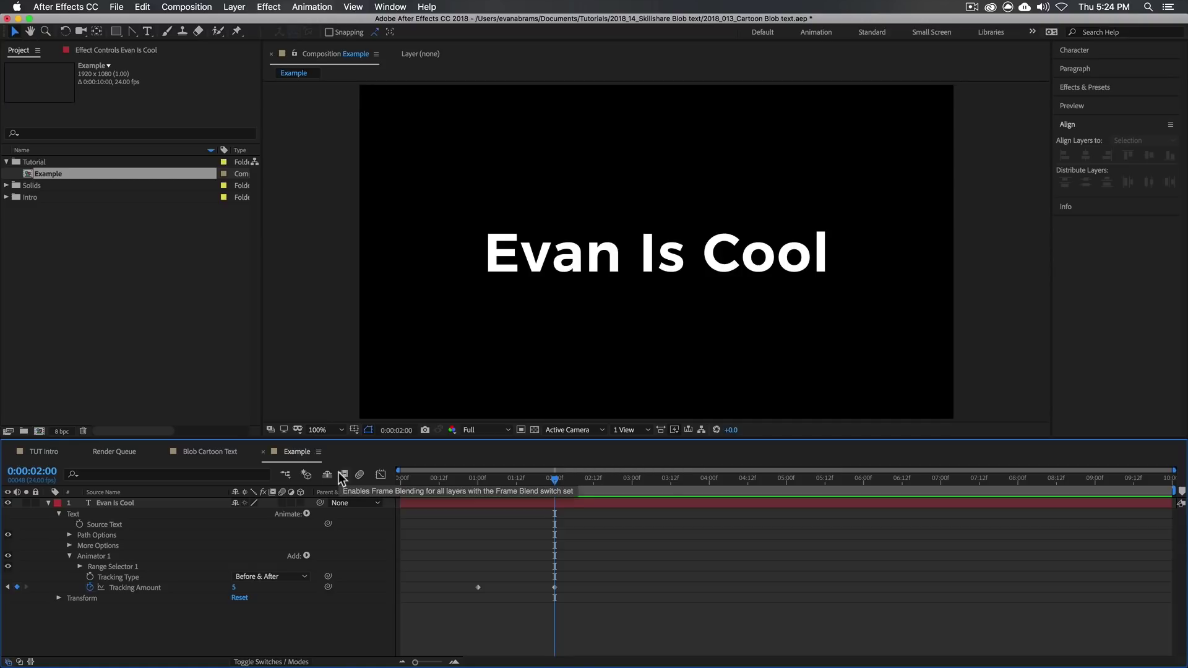
{"action": "left_click", "coordinate": [488, 475]}
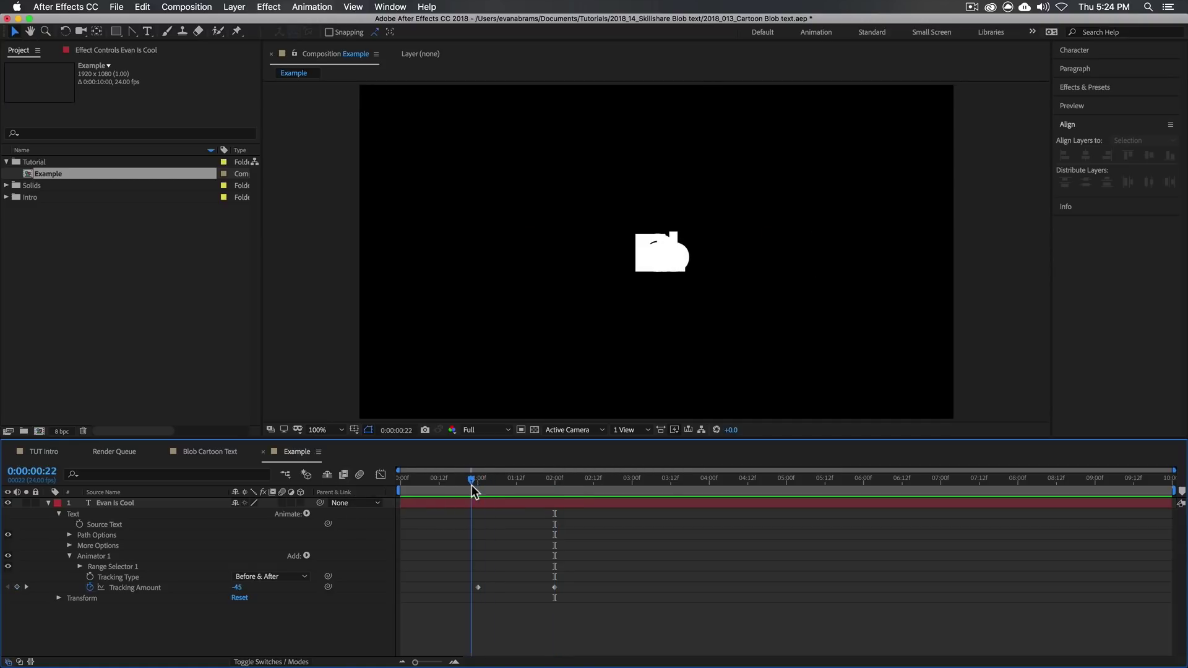
{"action": "left_click_drag", "start_coordinate": [515, 492], "coordinate": [547, 510]}
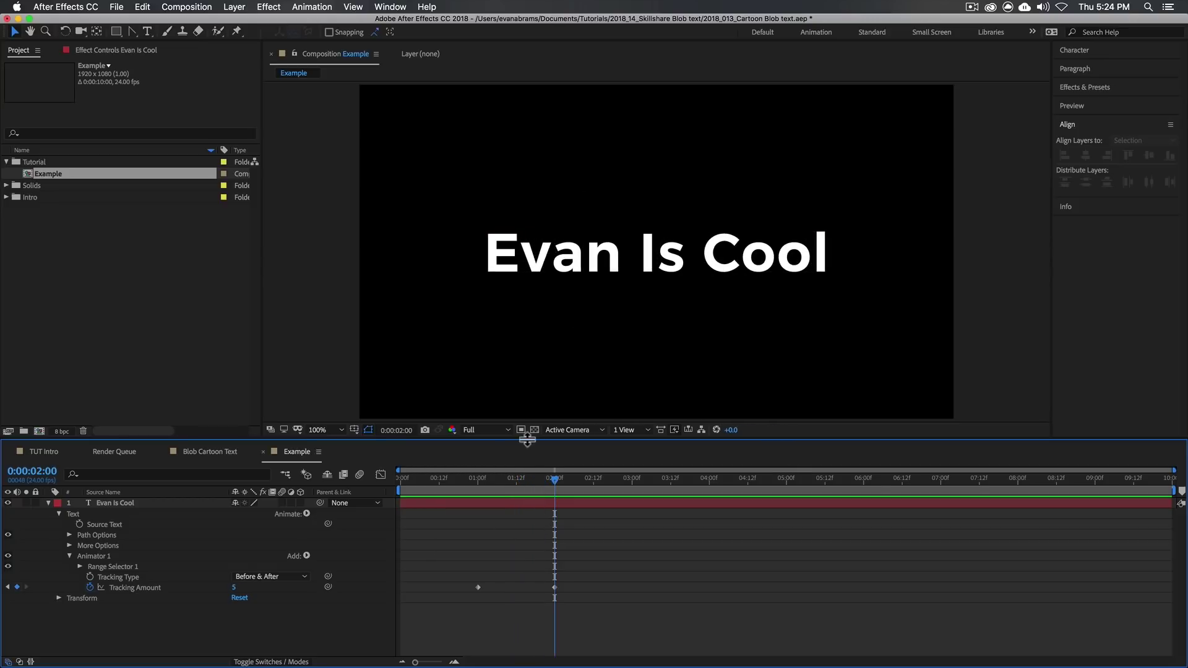
Step: Add a Rotation animator with a Wiggly selector to the text
{"action": "left_click", "coordinate": [306, 513]}
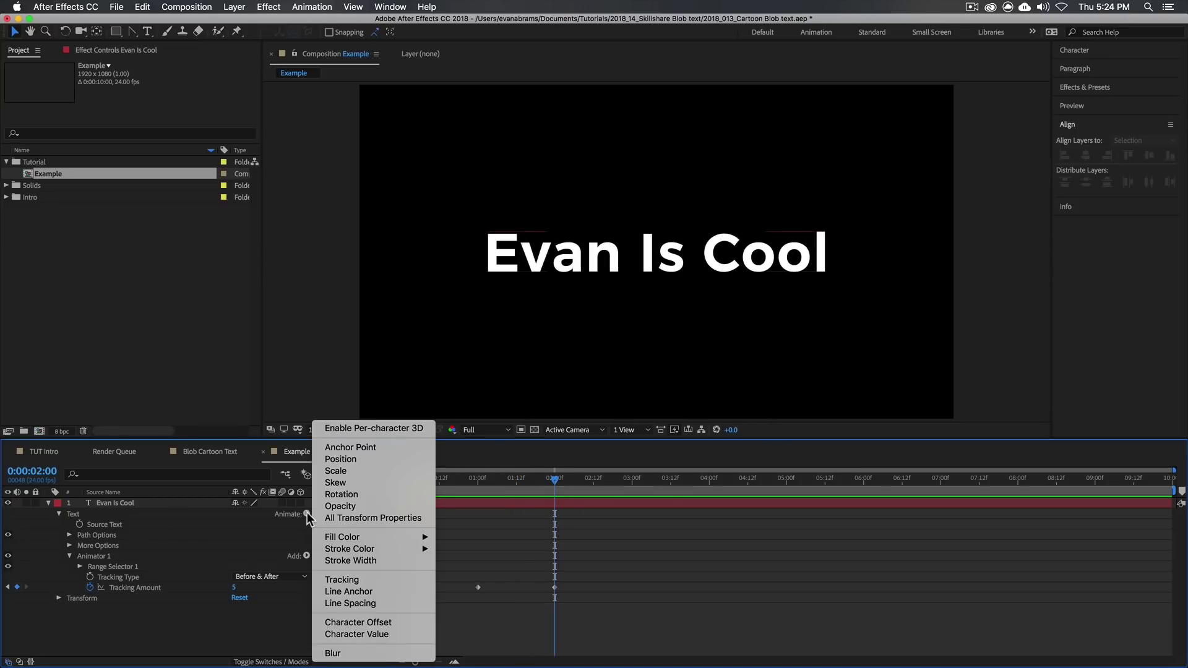
{"action": "left_click", "coordinate": [357, 495]}
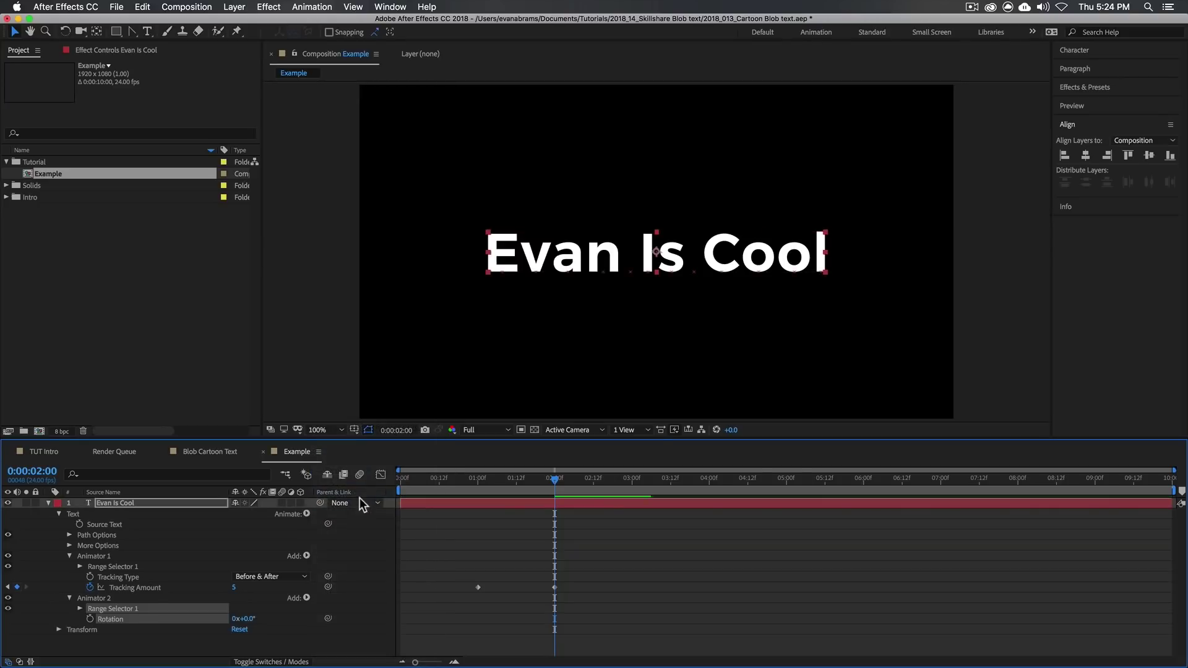
{"action": "left_click", "coordinate": [80, 609]}
{"action": "left_click", "coordinate": [116, 599]}
{"action": "left_click", "coordinate": [306, 598]}
{"action": "mouse_move", "coordinate": [318, 610]}
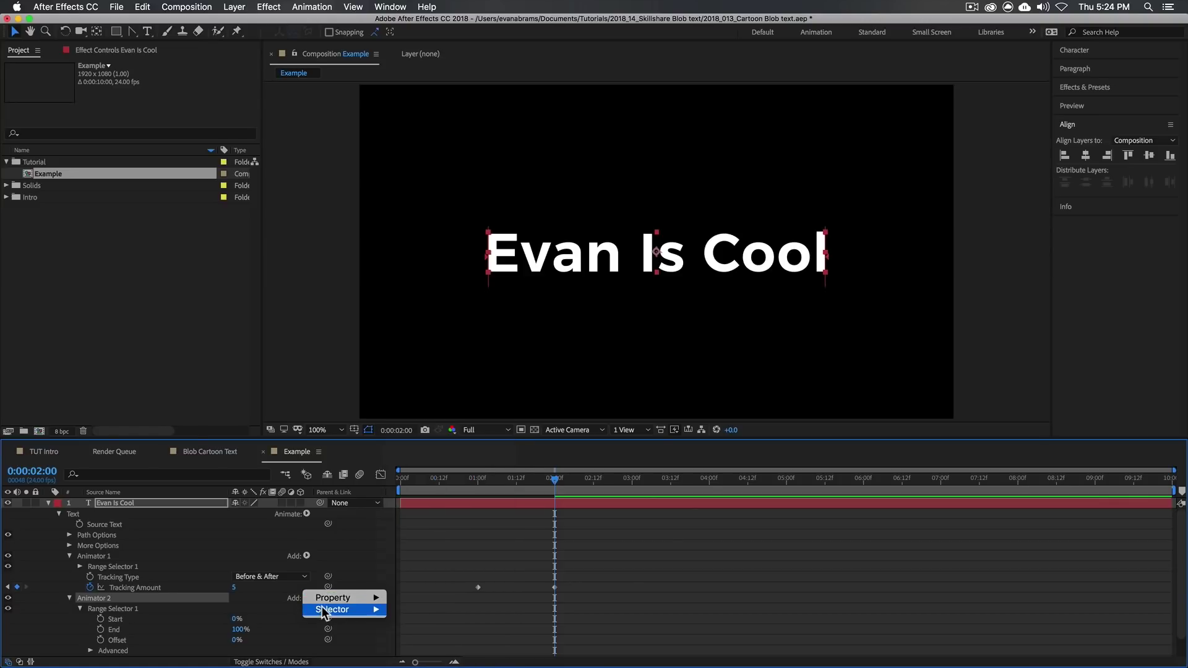
{"action": "left_click", "coordinate": [414, 621]}
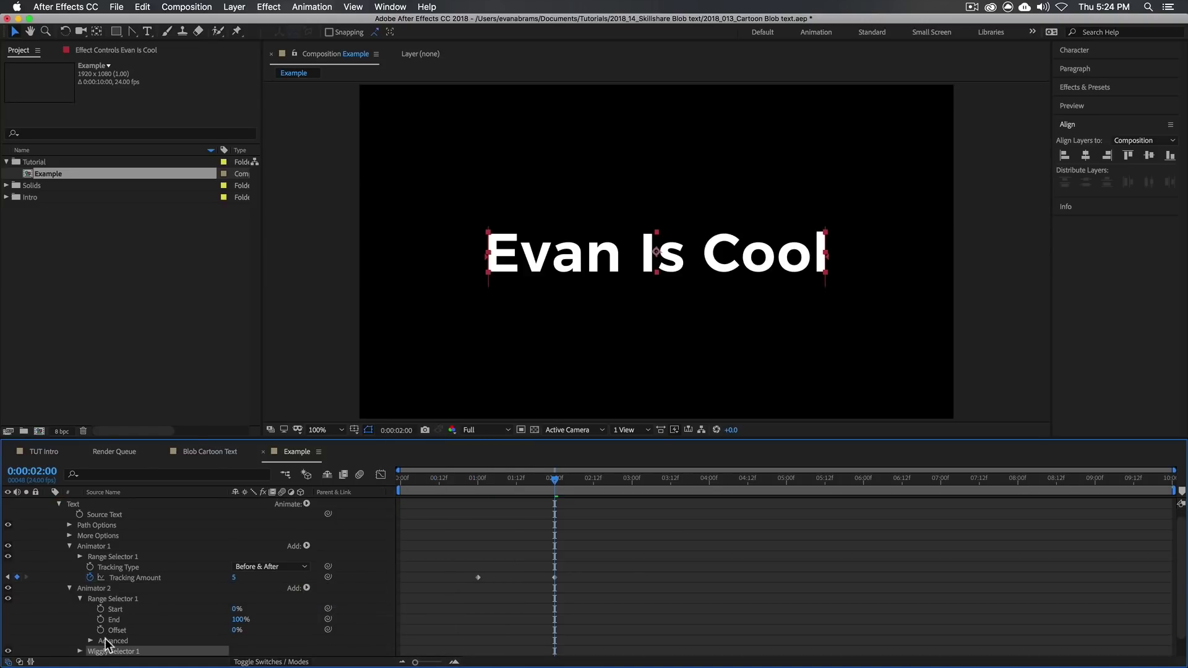
{"action": "scroll", "coordinate": [105, 641], "scroll_direction": "up", "scroll_amount": 1}
{"action": "left_click", "coordinate": [80, 609]}
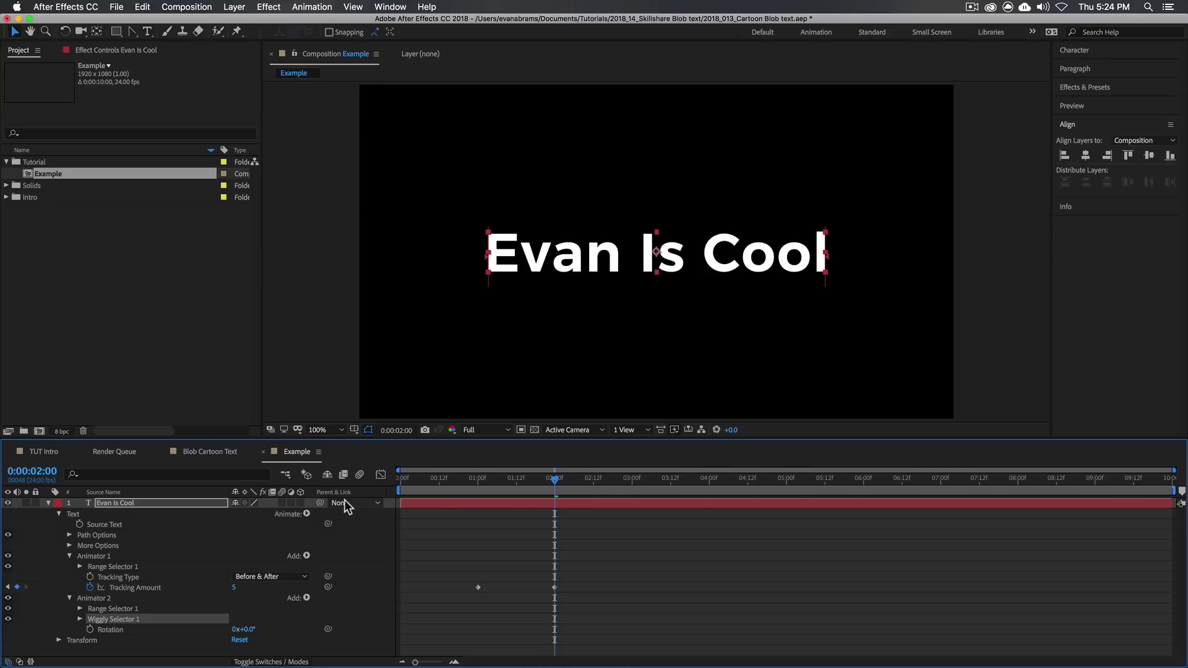
{"action": "left_click", "coordinate": [81, 619]}
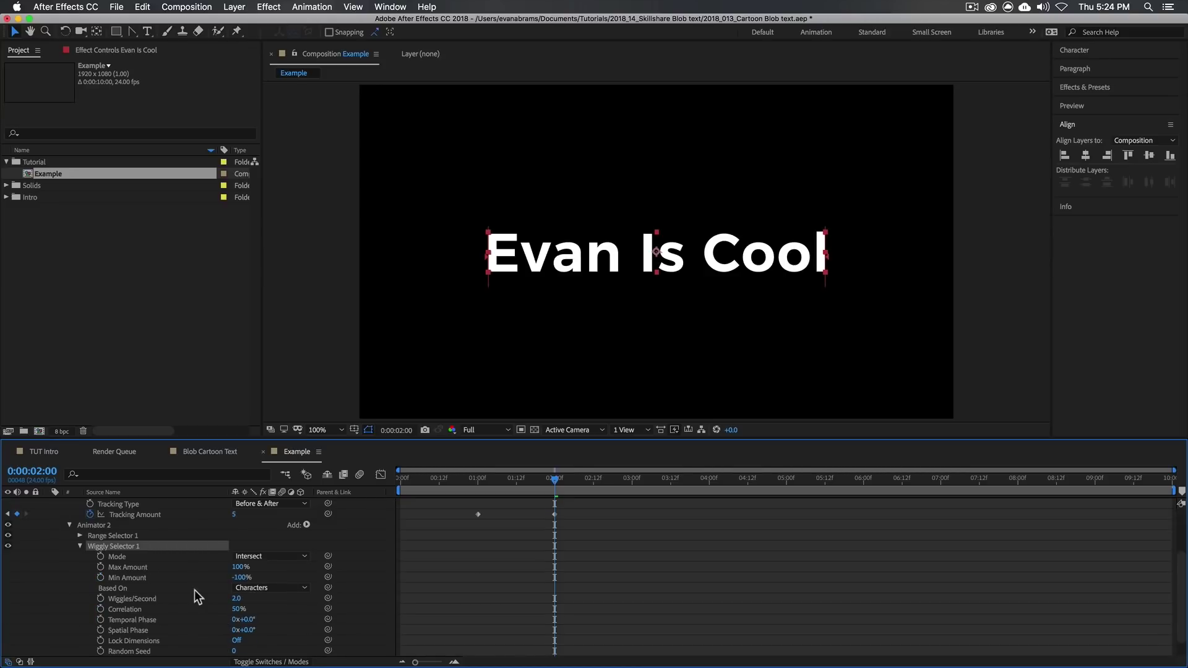
Step: Set Wiggles/Second to 0 and the character rotation to 90°
{"action": "left_click", "coordinate": [149, 599]}
{"action": "left_click", "coordinate": [239, 599]}
{"action": "type", "text": "0"}
{"action": "key", "text": "Return"}
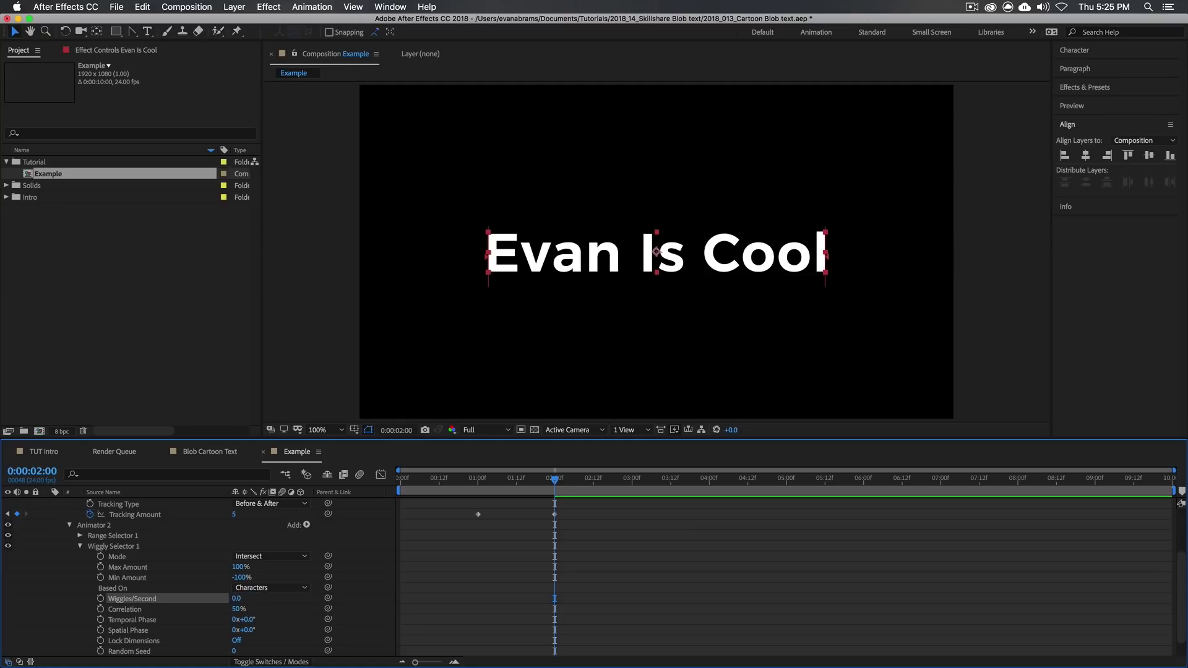
{"action": "left_click", "coordinate": [80, 545]}
{"action": "left_click", "coordinate": [246, 629]}
{"action": "type", "text": "90"}
{"action": "key", "text": "Return"}
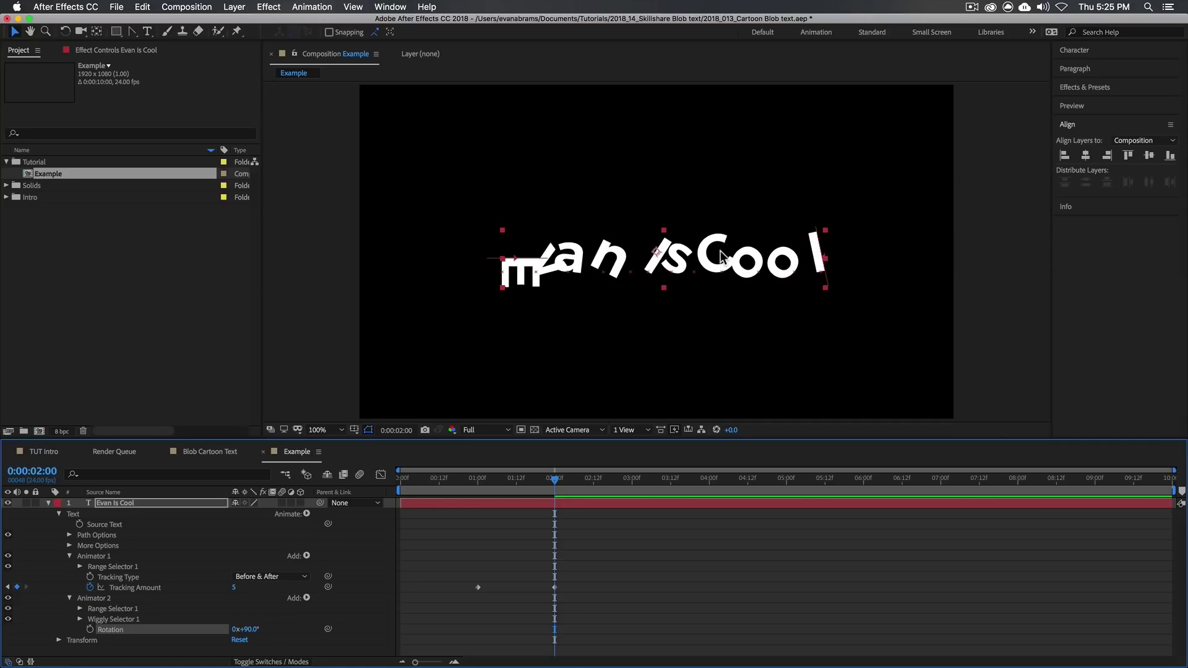
{"action": "left_click", "coordinate": [9, 619]}
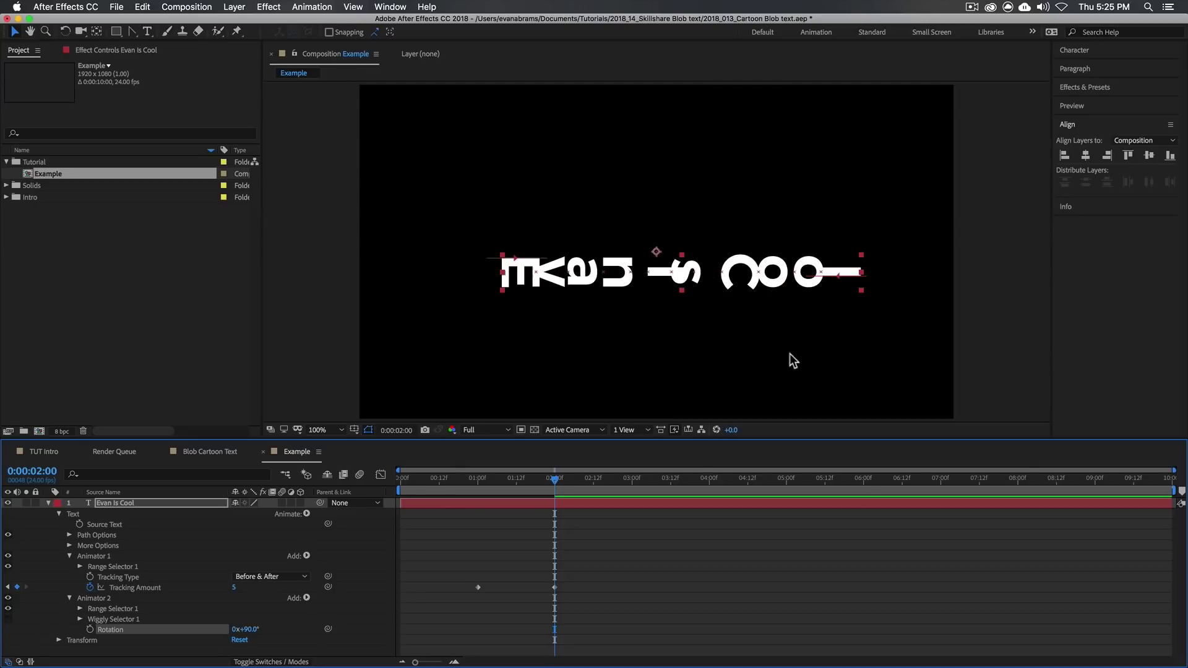
{"action": "left_click", "coordinate": [8, 619]}
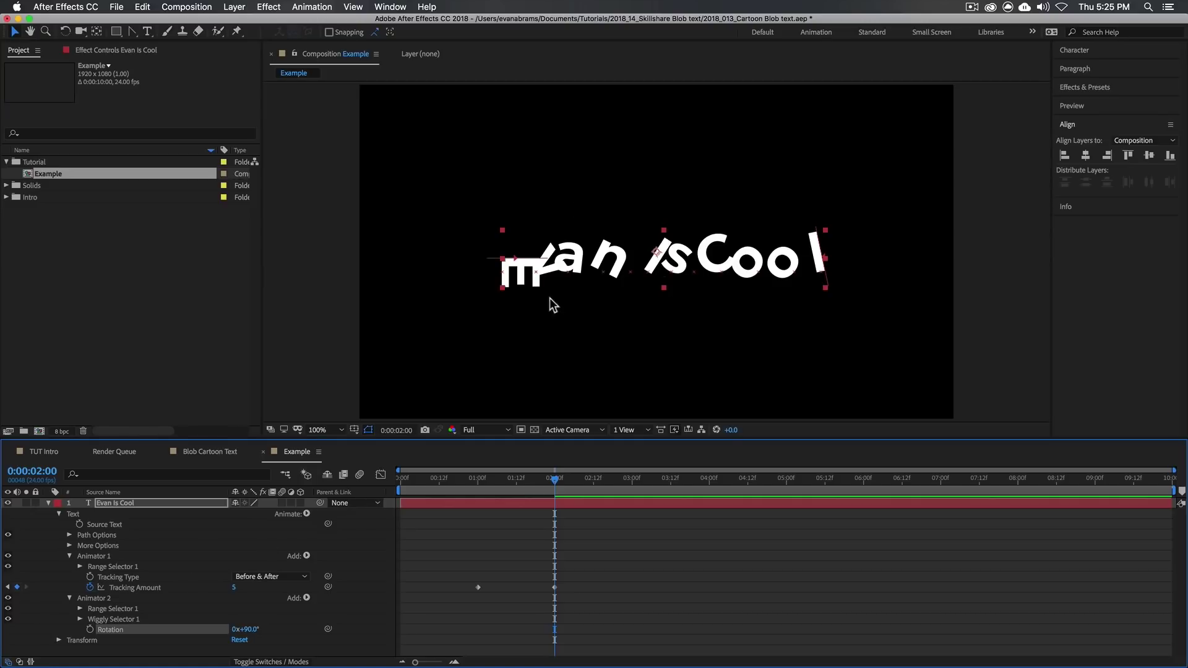
Step: Keyframe rotation from 90° at 1 second to 0° at 2 seconds, and push the tracking end keyframe later
{"action": "left_click", "coordinate": [90, 630]}
{"action": "left_click_drag", "start_coordinate": [555, 630], "coordinate": [480, 631]}
{"action": "left_click_drag", "start_coordinate": [477, 484], "coordinate": [555, 486]}
{"action": "left_click", "coordinate": [247, 629]}
{"action": "type", "text": "0"}
{"action": "key", "text": "Return"}
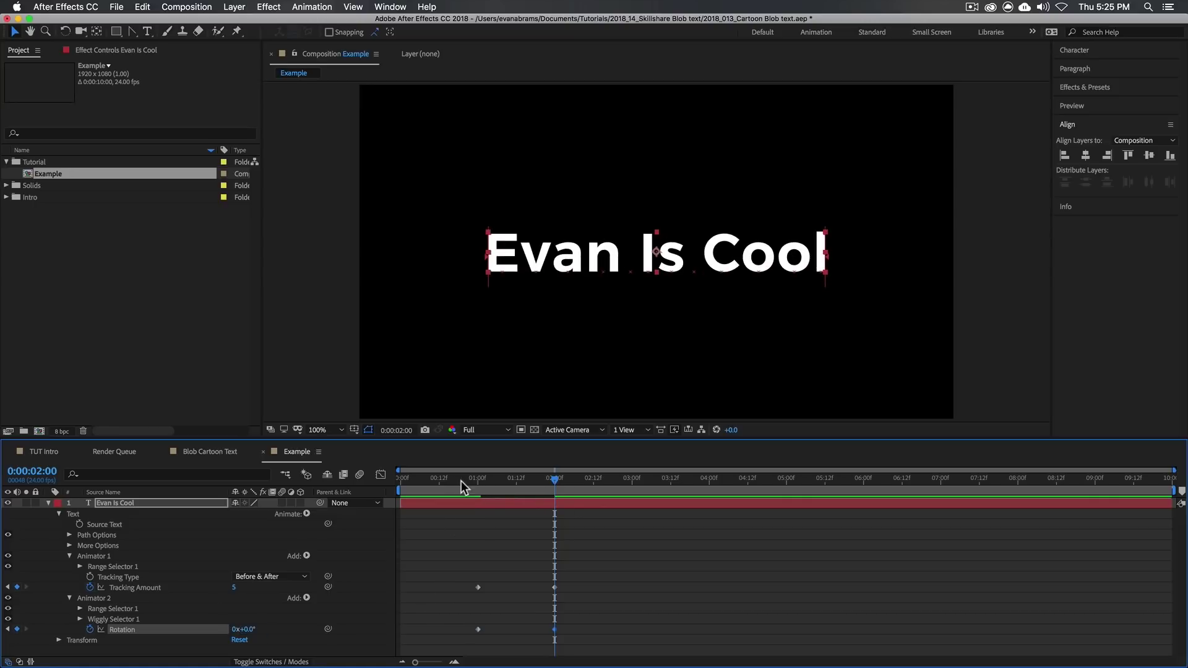
{"action": "left_click", "coordinate": [479, 487]}
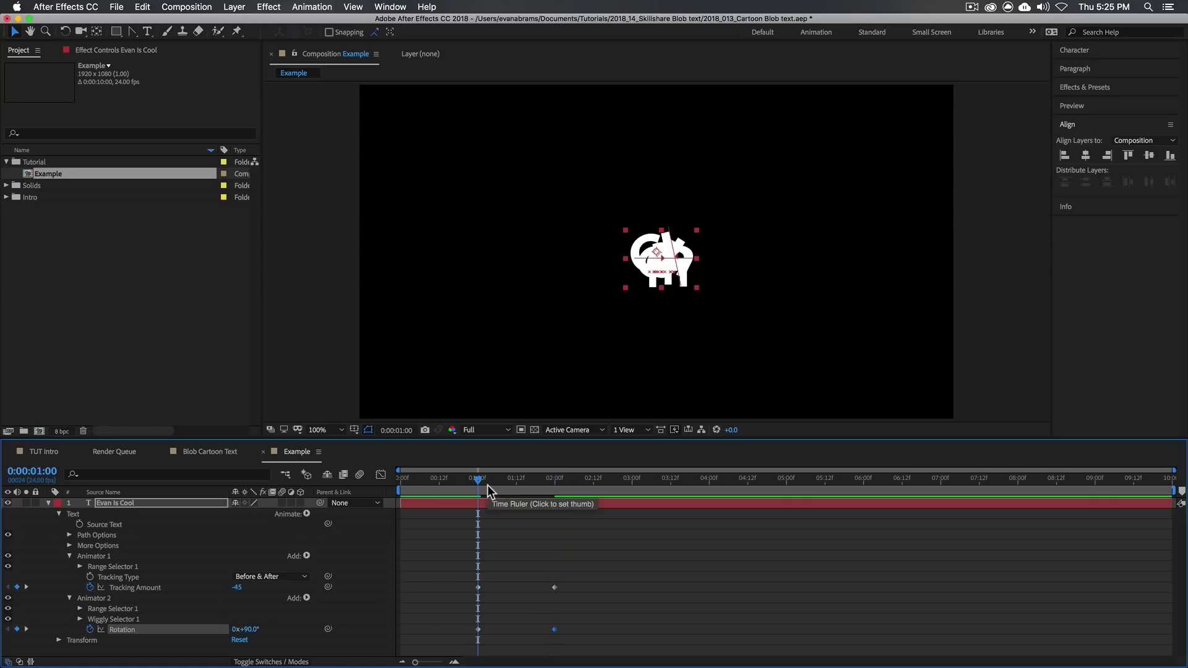
{"action": "left_click_drag", "start_coordinate": [488, 485], "coordinate": [555, 488]}
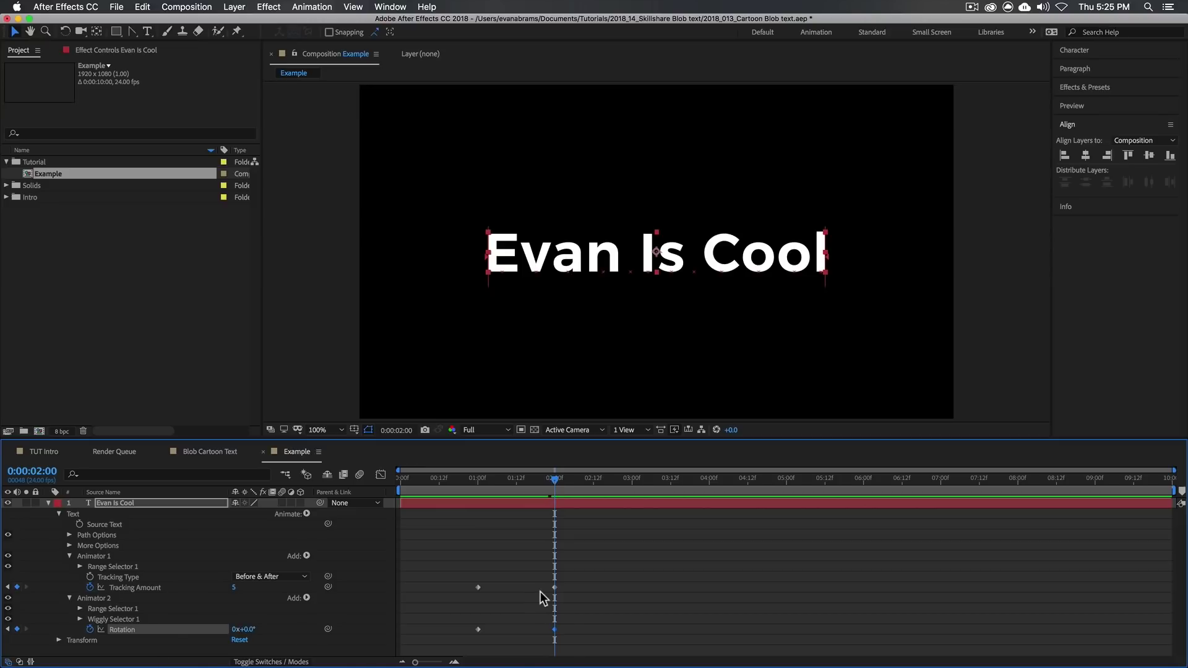
{"action": "left_click_drag", "start_coordinate": [557, 590], "coordinate": [456, 650]}
{"action": "key", "text": "space"}
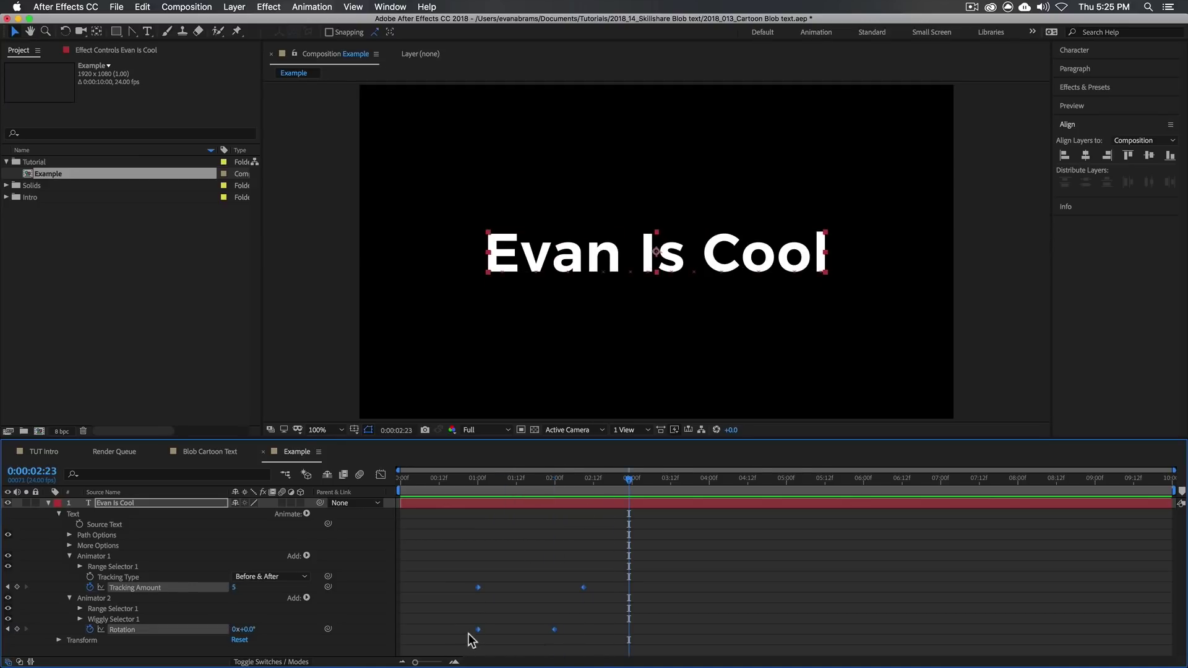
Step: Apply Easy Ease to all four keyframes and show them in the Graph Editor's speed graph
{"action": "key", "text": "F9"}
{"action": "left_click", "coordinate": [381, 474]}
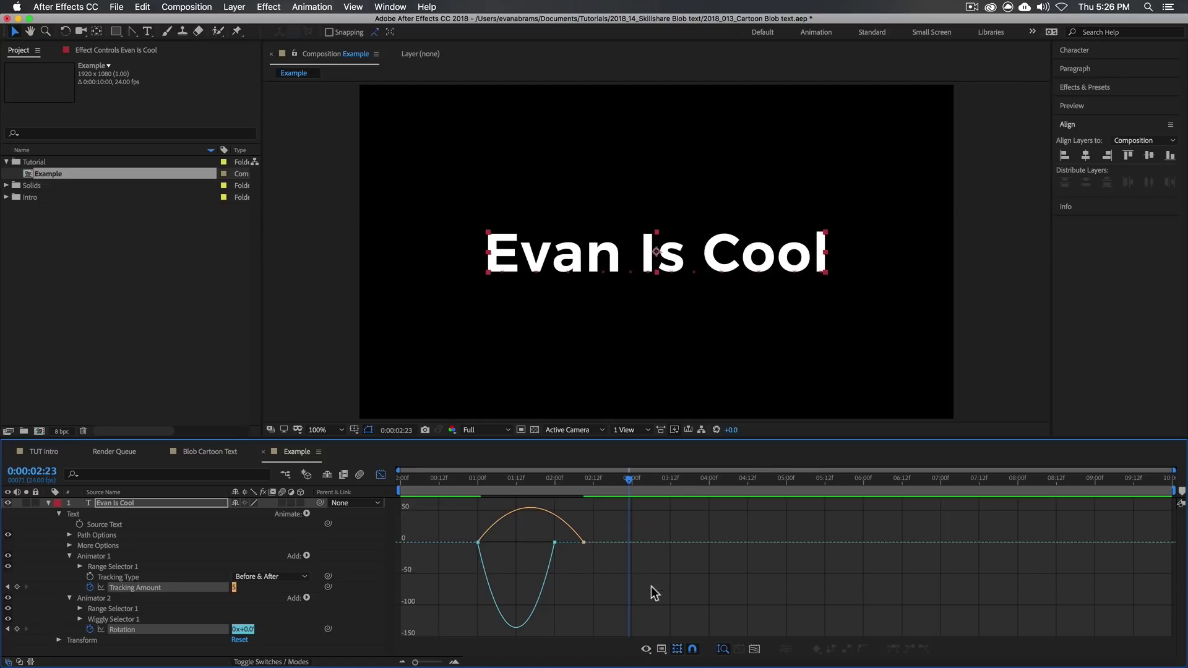
{"action": "left_click_drag", "start_coordinate": [592, 527], "coordinate": [495, 544]}
{"action": "left_click_drag", "start_coordinate": [500, 477], "coordinate": [518, 499]}
{"action": "left_click", "coordinate": [594, 563]}
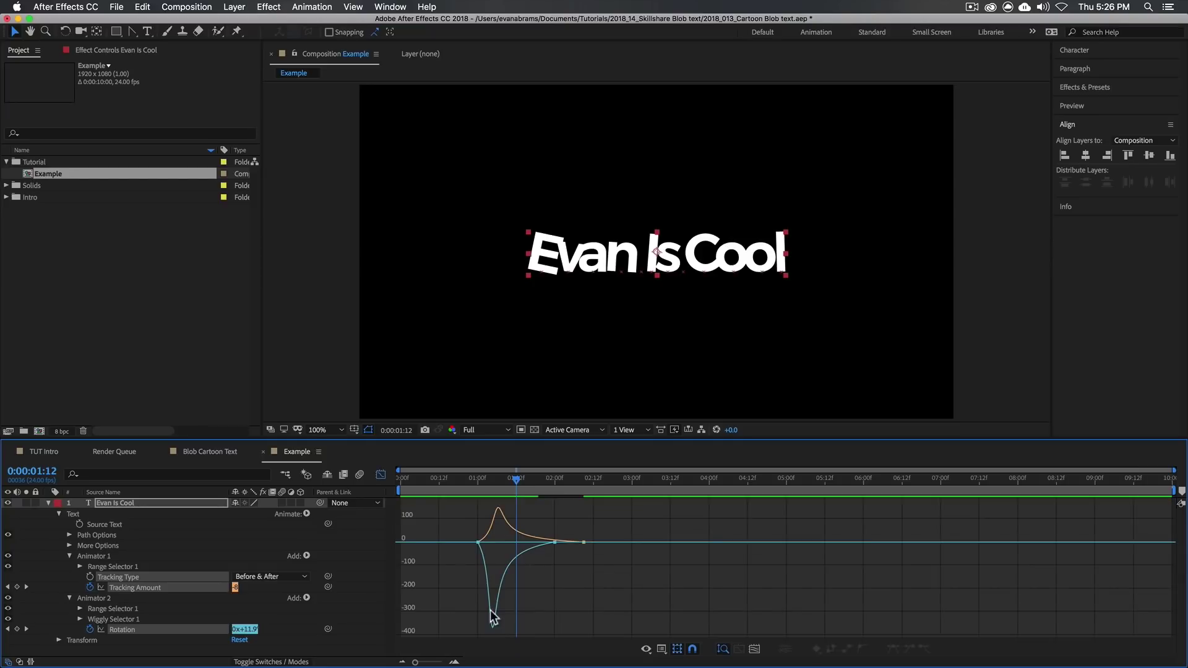
{"action": "left_click_drag", "start_coordinate": [594, 531], "coordinate": [474, 557]}
{"action": "left_click", "coordinate": [661, 649]}
{"action": "left_click", "coordinate": [678, 615]}
{"action": "left_click", "coordinate": [663, 648]}
{"action": "left_click", "coordinate": [688, 544]}
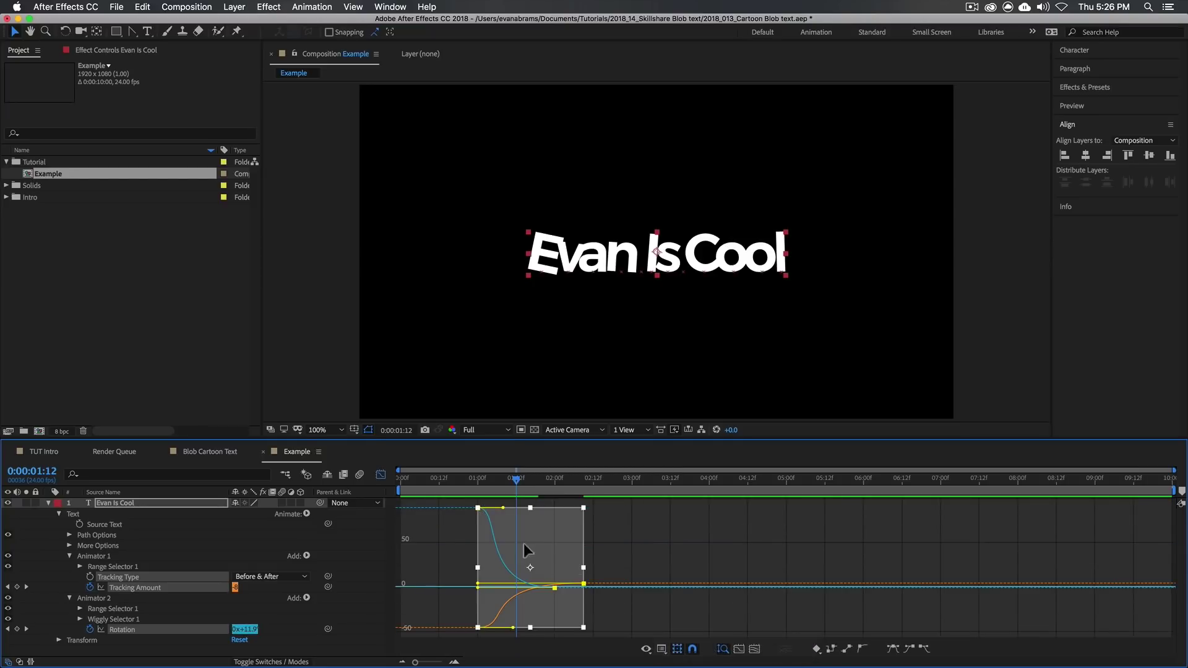
{"action": "left_click", "coordinate": [661, 649]}
{"action": "left_click", "coordinate": [685, 557]}
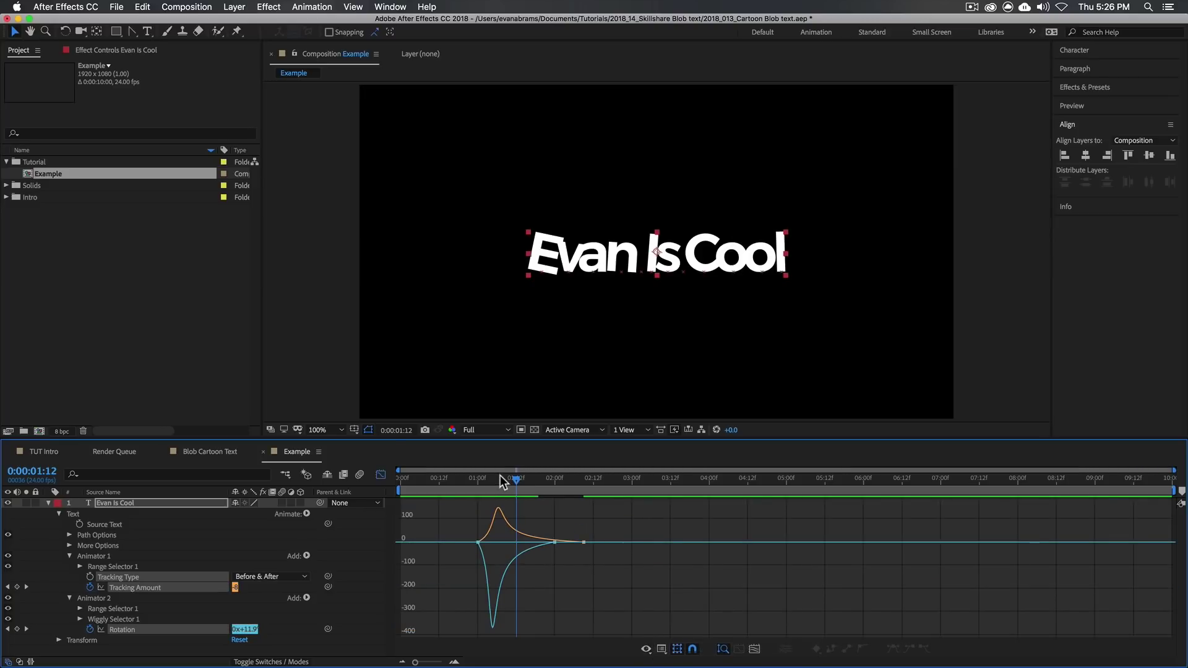
Step: Preview the eased blob-to-text animation and reselect the title layer
{"action": "left_click_drag", "start_coordinate": [499, 476], "coordinate": [483, 485]}
{"action": "key", "text": "space"}
{"action": "key", "text": "shift+F3"}
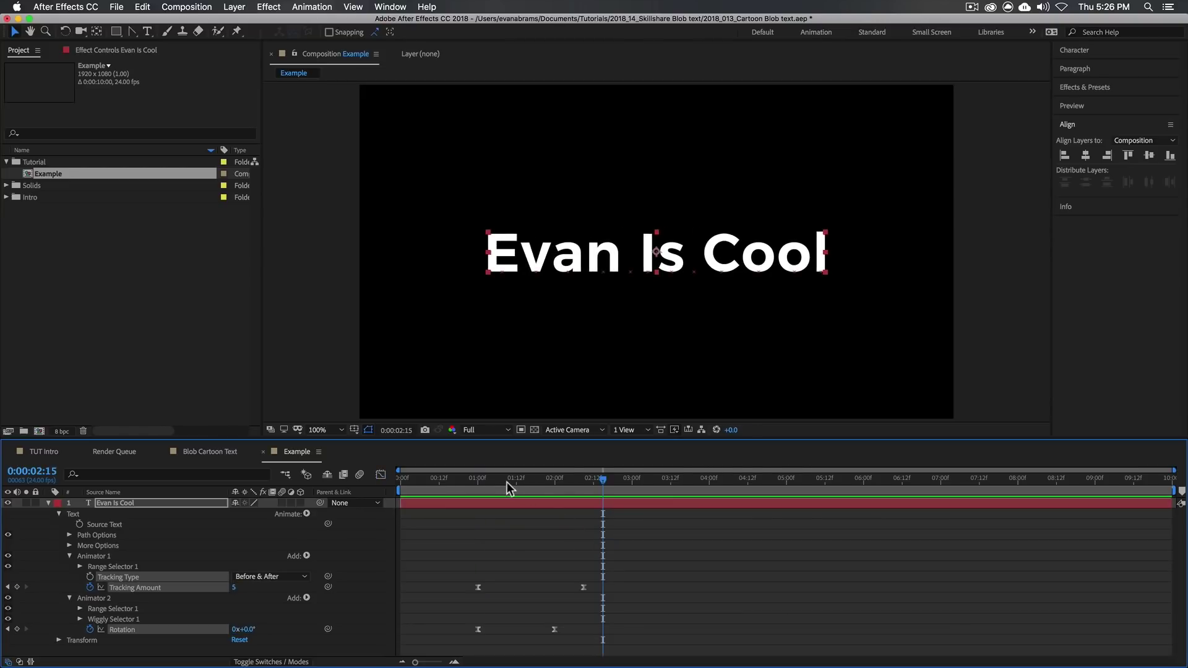
{"action": "key", "text": "space"}
{"action": "left_click", "coordinate": [510, 559]}
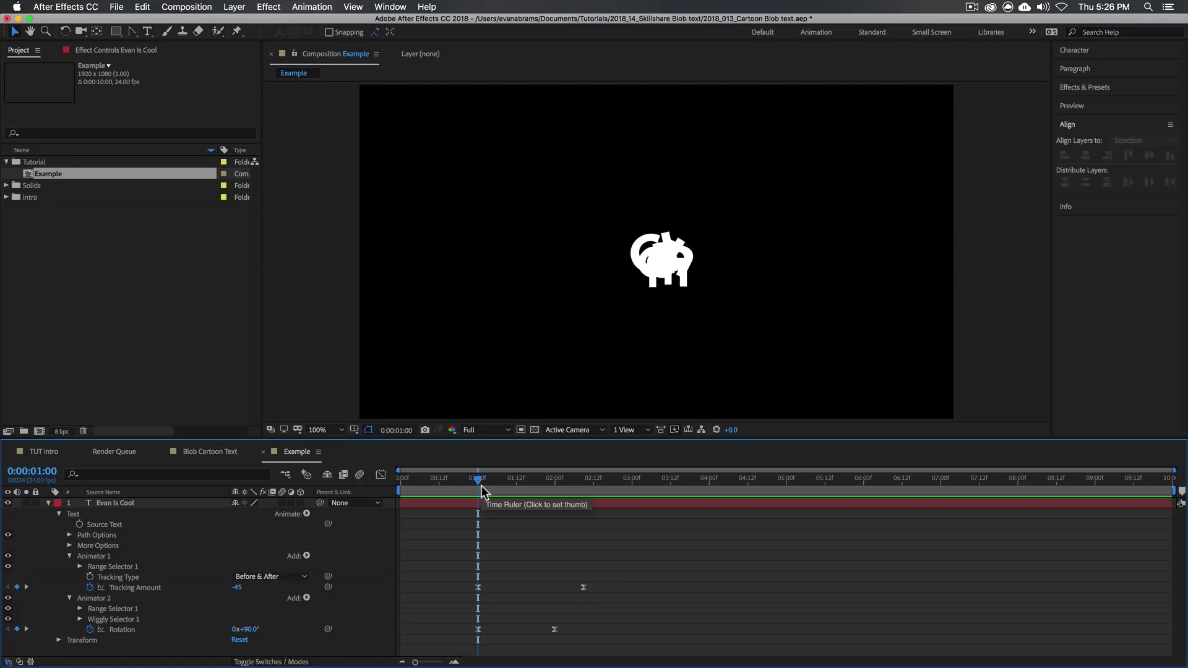
{"action": "left_click", "coordinate": [68, 515]}
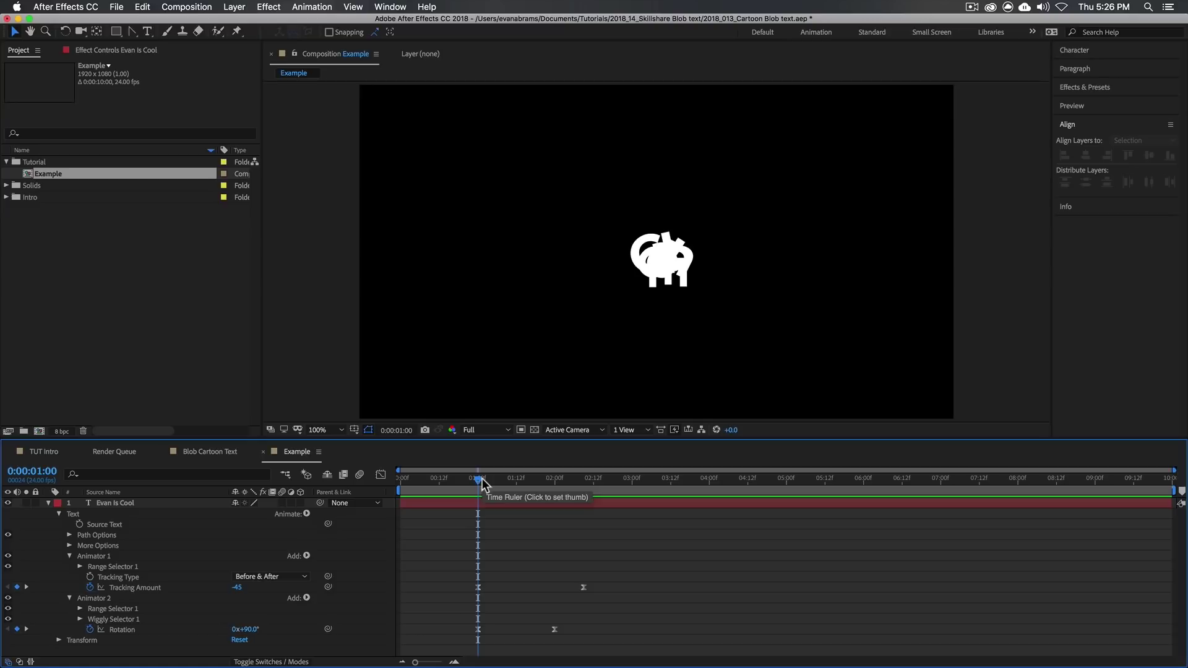
{"action": "left_click_drag", "start_coordinate": [482, 484], "coordinate": [481, 525]}
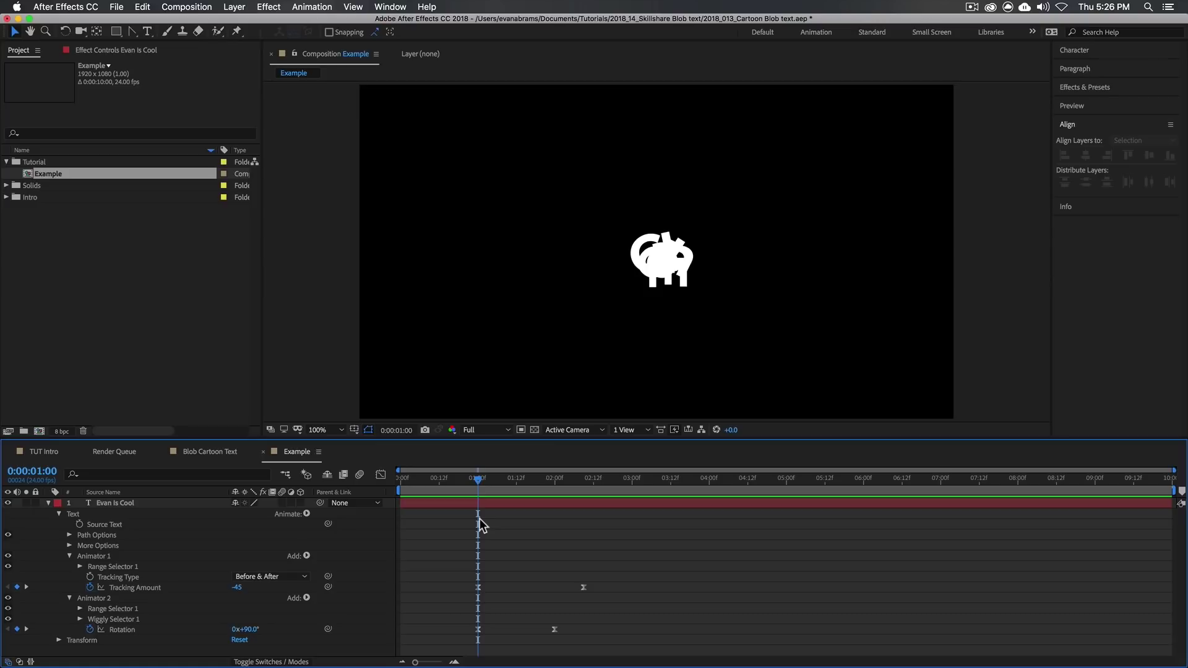
{"action": "mouse_move", "coordinate": [481, 484]}
{"action": "left_mouse_down"}
{"action": "mouse_move", "coordinate": [518, 482]}
{"action": "mouse_move", "coordinate": [486, 498]}
{"action": "left_mouse_up"}
{"action": "left_click", "coordinate": [474, 507]}
Step: Add a Scale keyframe at the one-second mark and review the animation
{"action": "key", "text": "s"}
{"action": "left_click", "coordinate": [79, 514]}
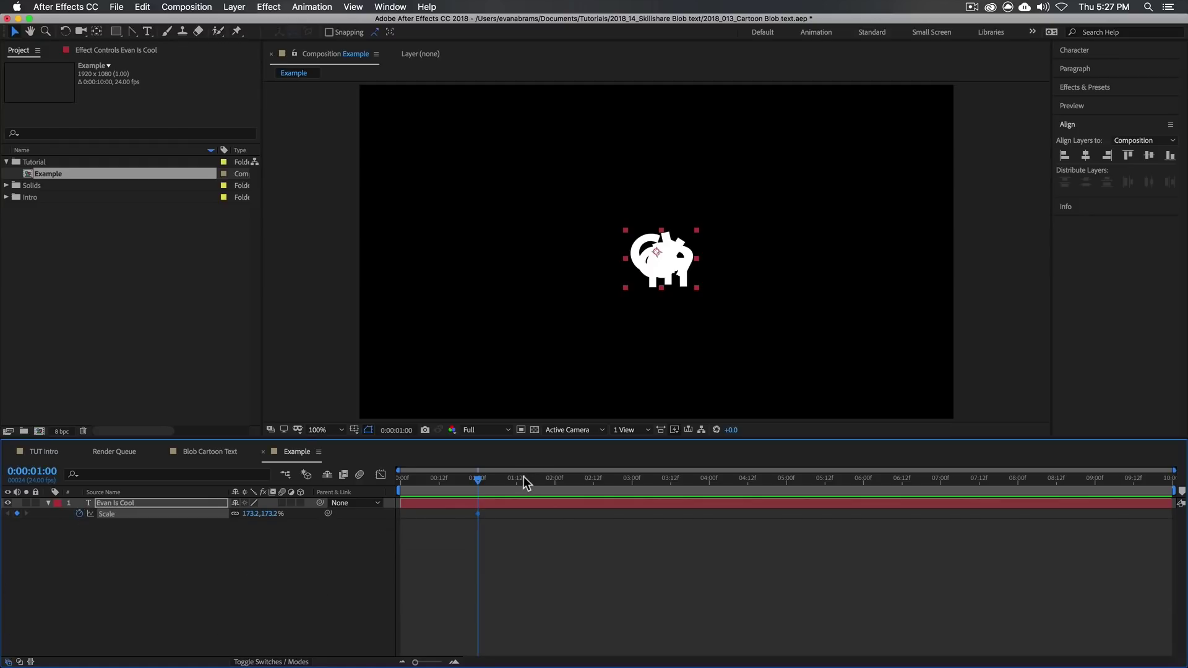
{"action": "key", "text": "u"}
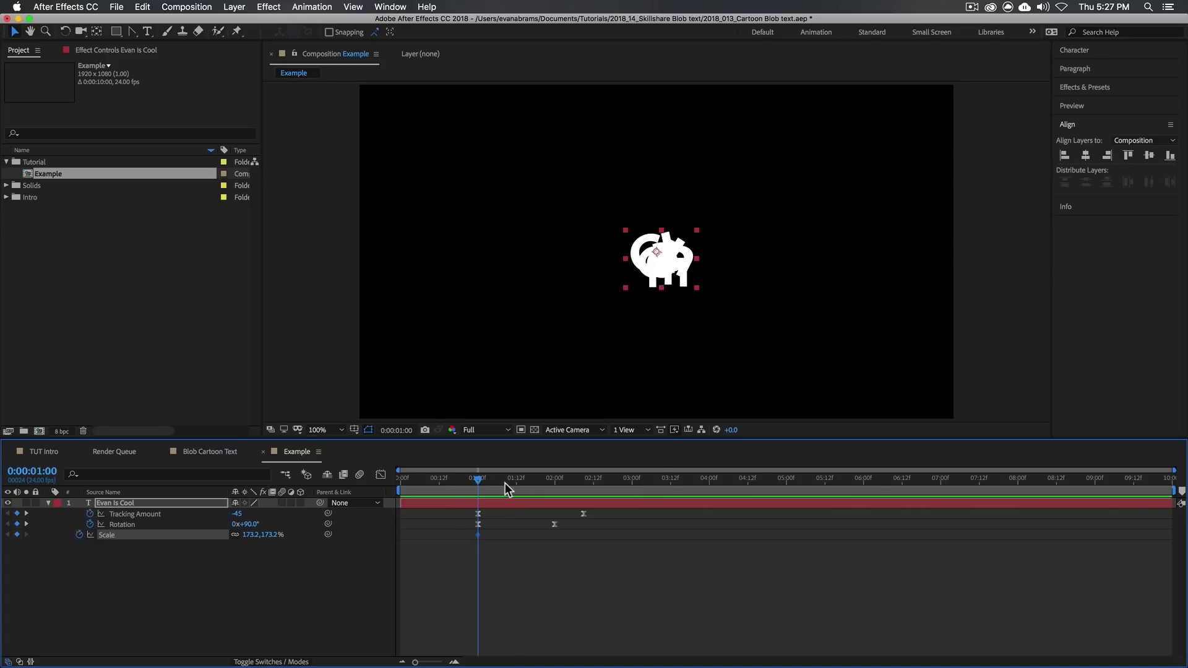
{"action": "left_click_drag", "start_coordinate": [510, 484], "coordinate": [516, 493]}
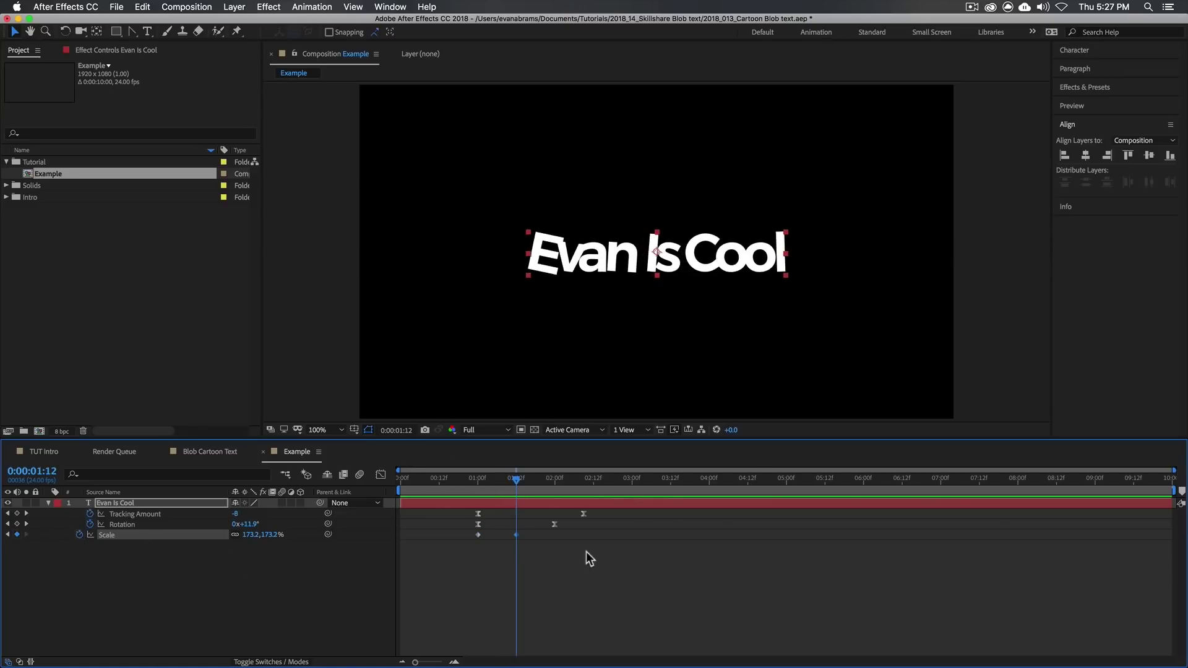
{"action": "left_click_drag", "start_coordinate": [529, 486], "coordinate": [484, 507]}
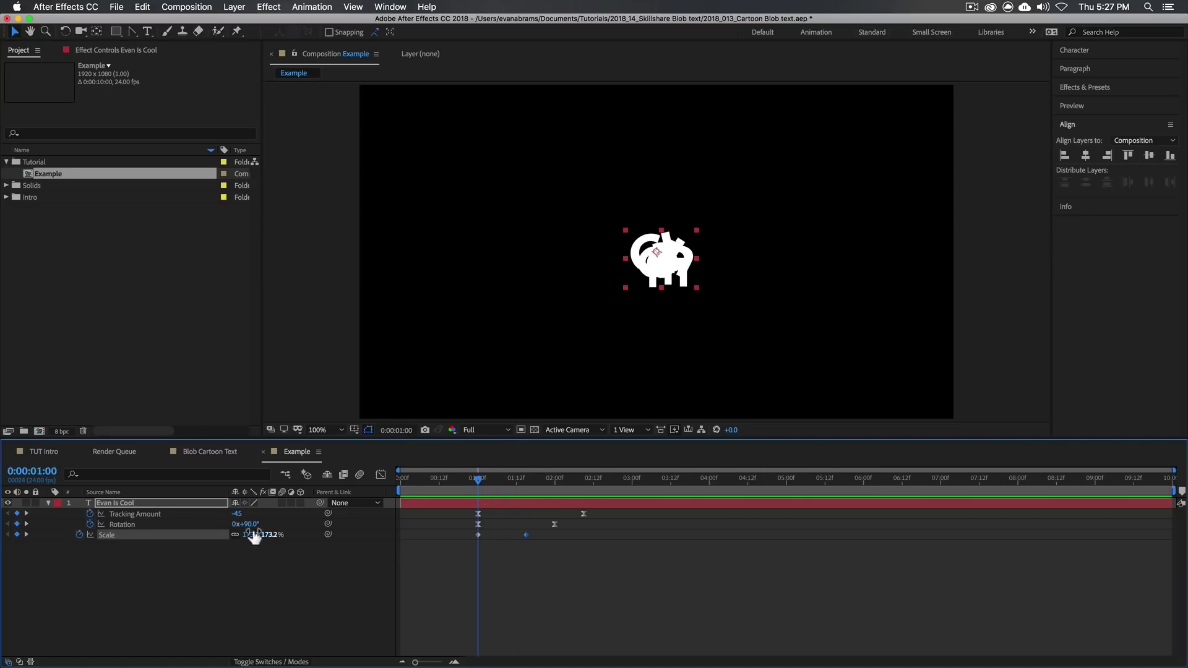
Step: Raise the starting scale to about 353%, set anchor Y to -22, and ease both Scale keyframes
{"action": "left_click_drag", "start_coordinate": [254, 536], "coordinate": [388, 537]}
{"action": "key", "text": "shift+a"}
{"action": "mouse_move", "coordinate": [250, 536]}
{"action": "left_mouse_down"}
{"action": "mouse_move", "coordinate": [260, 540]}
{"action": "mouse_move", "coordinate": [245, 536]}
{"action": "left_mouse_up"}
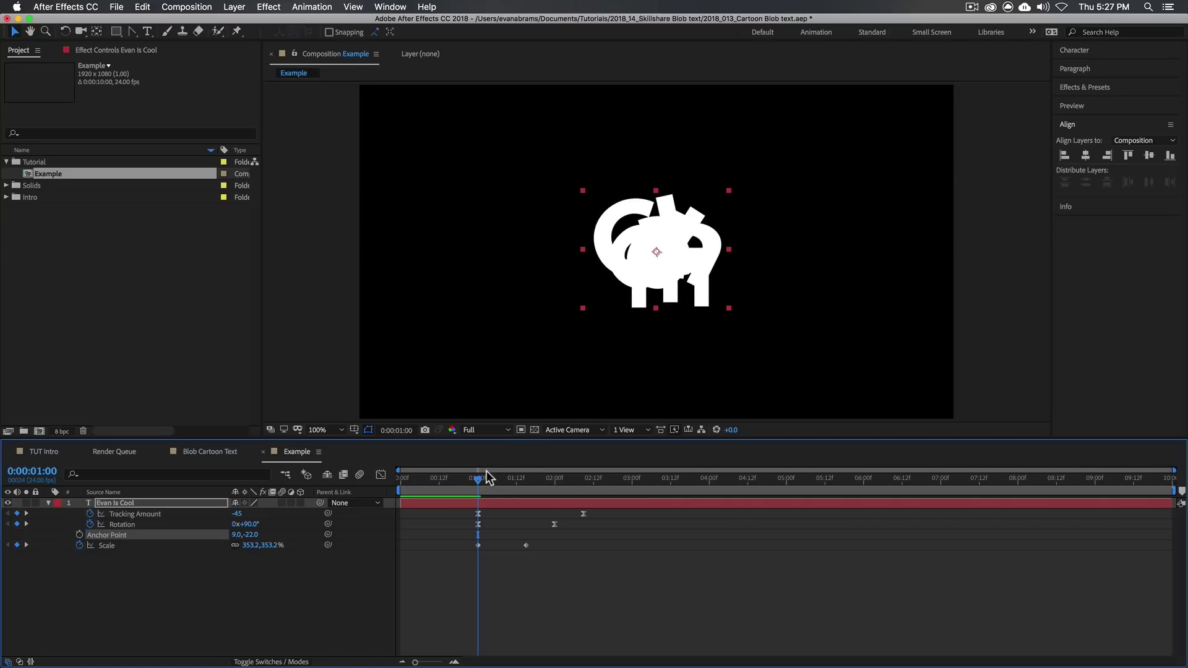
{"action": "left_click_drag", "start_coordinate": [481, 483], "coordinate": [526, 489]}
{"action": "left_click_drag", "start_coordinate": [541, 537], "coordinate": [474, 556]}
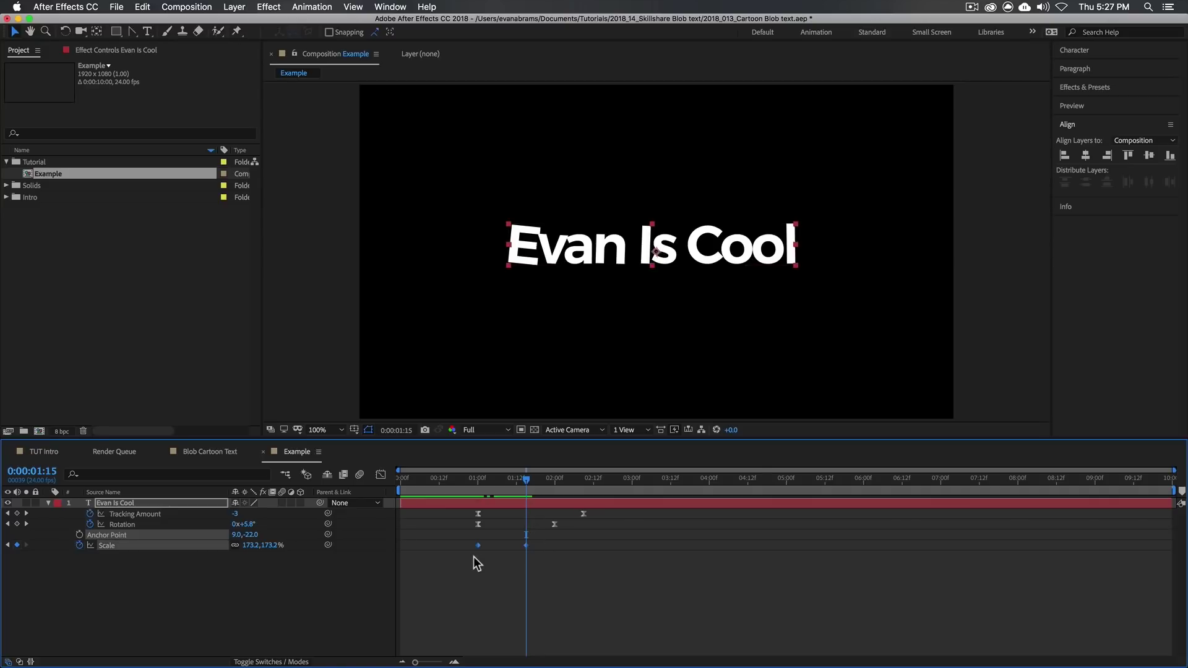
{"action": "key", "text": "F9"}
Step: Push the first Scale keyframe's ease influence to 100% in the speed graph
{"action": "key", "text": "shift+F3"}
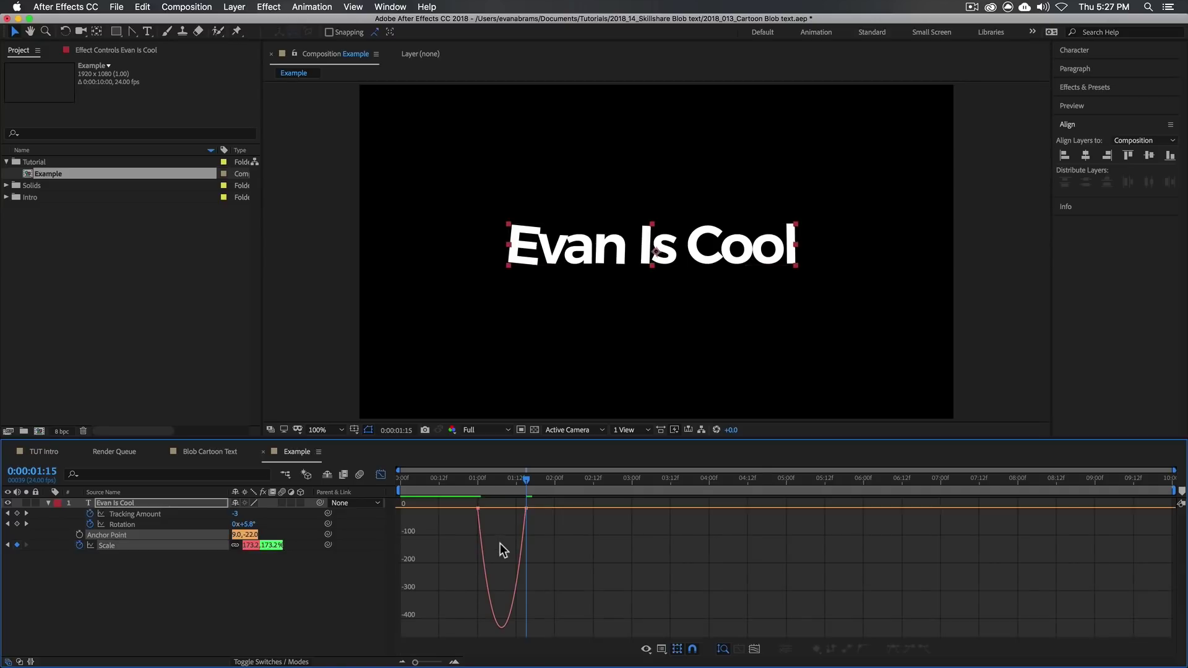
{"action": "left_click", "coordinate": [646, 649]}
{"action": "left_click", "coordinate": [604, 574]}
{"action": "left_click_drag", "start_coordinate": [523, 508], "coordinate": [488, 508]}
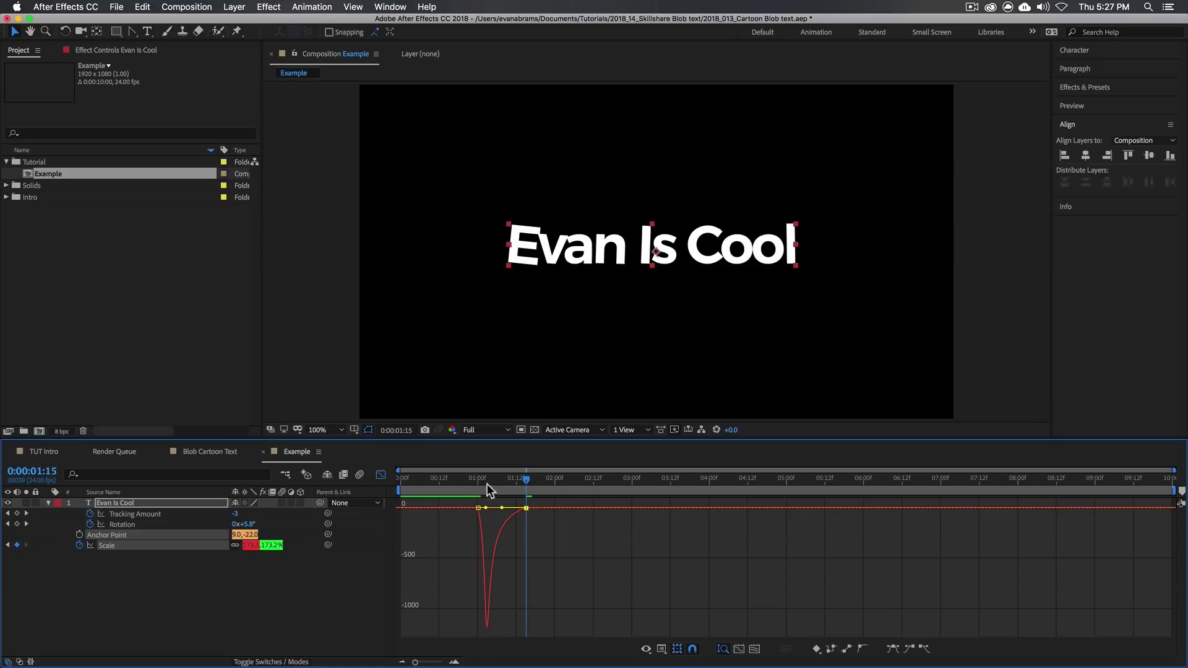
{"action": "key", "text": "j"}
{"action": "key", "text": "shift+F3"}
{"action": "key", "text": "space"}
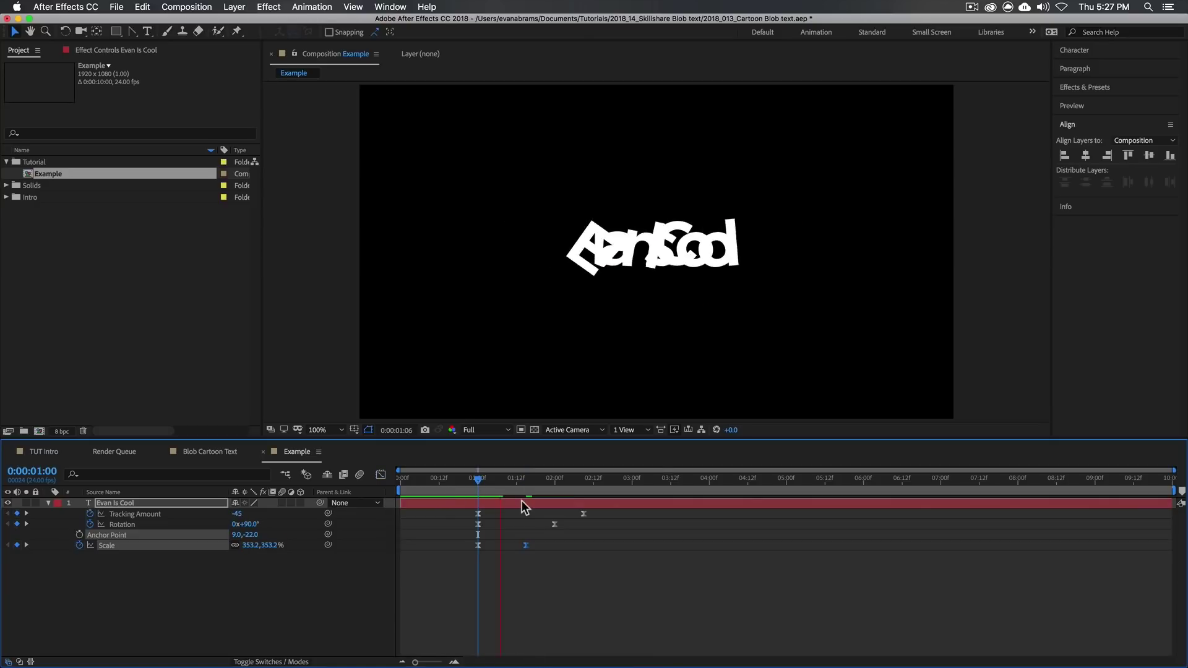
Step: Move the second Scale keyframe later, raise the starting scale to about 502%, and preview
{"action": "left_click", "coordinate": [481, 479]}
{"action": "left_click_drag", "start_coordinate": [483, 484], "coordinate": [498, 489]}
{"action": "left_click_drag", "start_coordinate": [533, 548], "coordinate": [552, 548]}
{"action": "mouse_move", "coordinate": [493, 493]}
{"action": "left_mouse_down"}
{"action": "mouse_move", "coordinate": [477, 492]}
{"action": "mouse_move", "coordinate": [506, 495]}
{"action": "mouse_move", "coordinate": [486, 501]}
{"action": "left_mouse_up"}
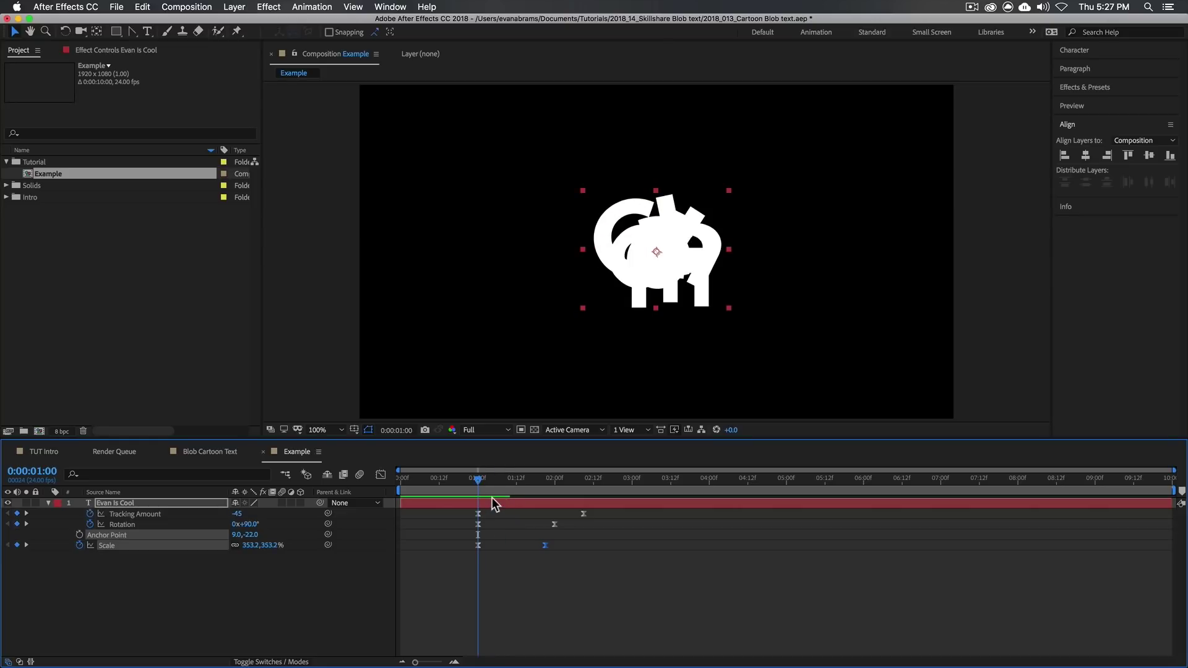
{"action": "left_click_drag", "start_coordinate": [263, 545], "coordinate": [361, 541]}
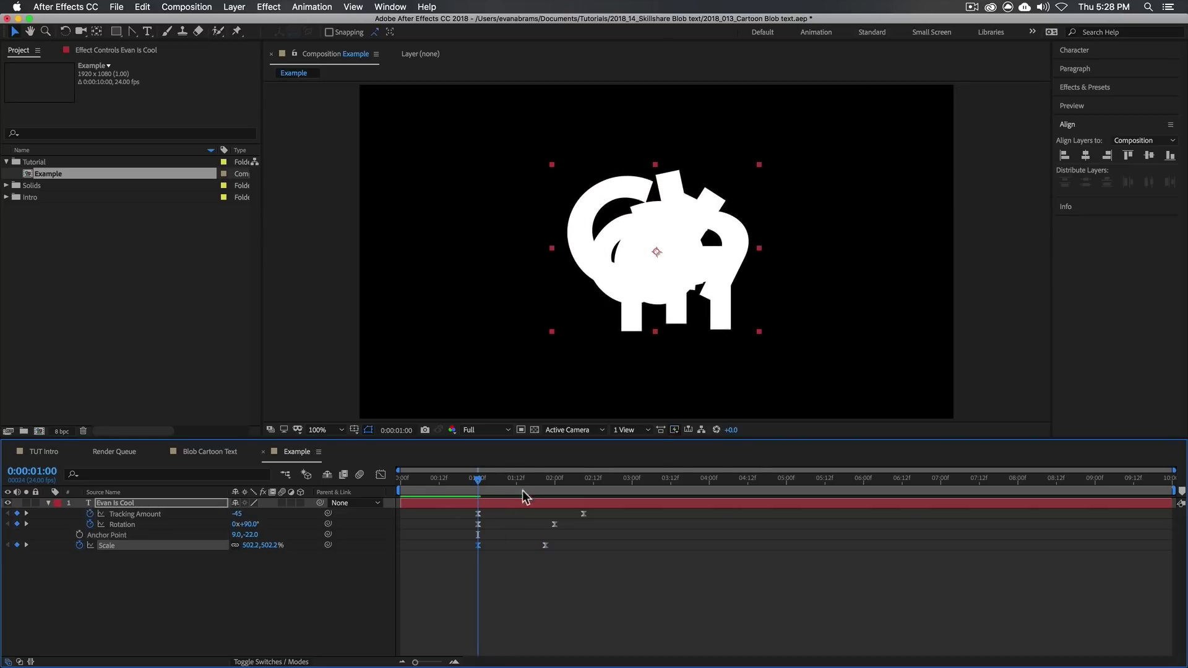
{"action": "left_click_drag", "start_coordinate": [536, 489], "coordinate": [587, 513]}
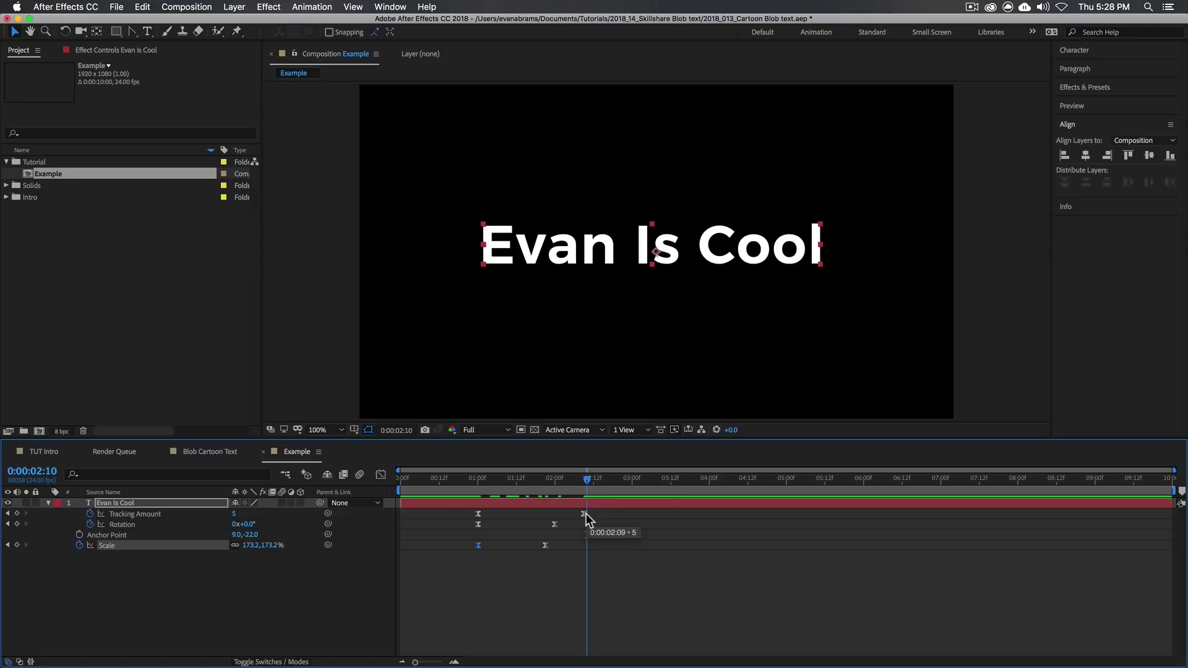
{"action": "left_click", "coordinate": [647, 584]}
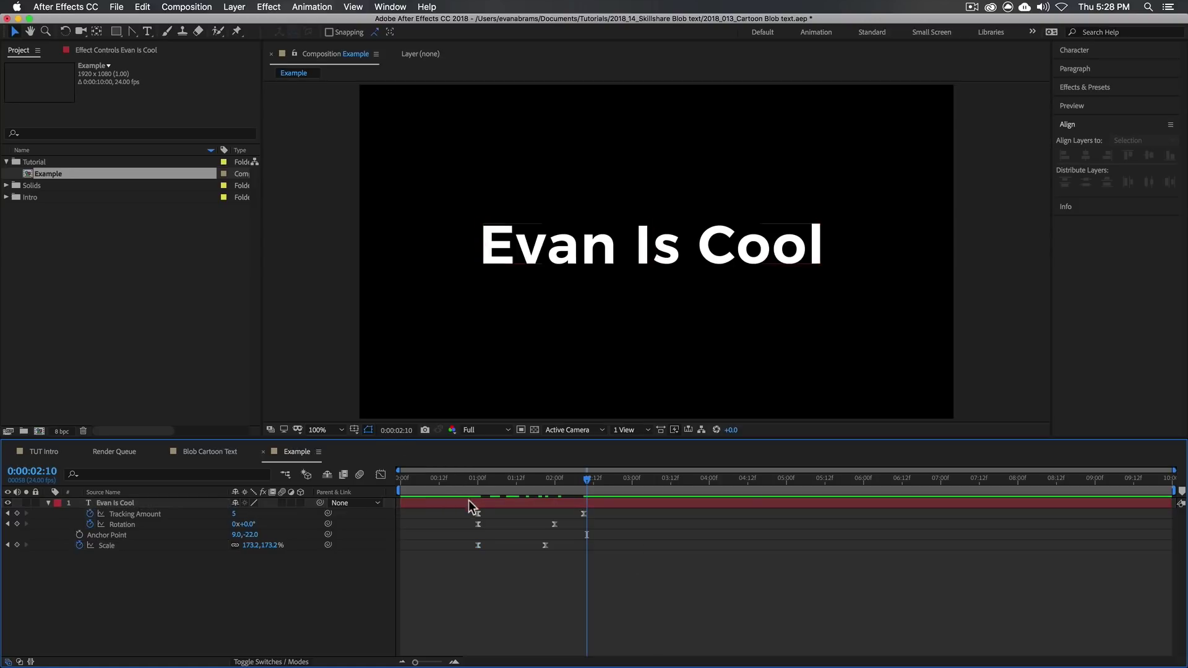
{"action": "left_click", "coordinate": [475, 478]}
{"action": "key", "text": "space"}
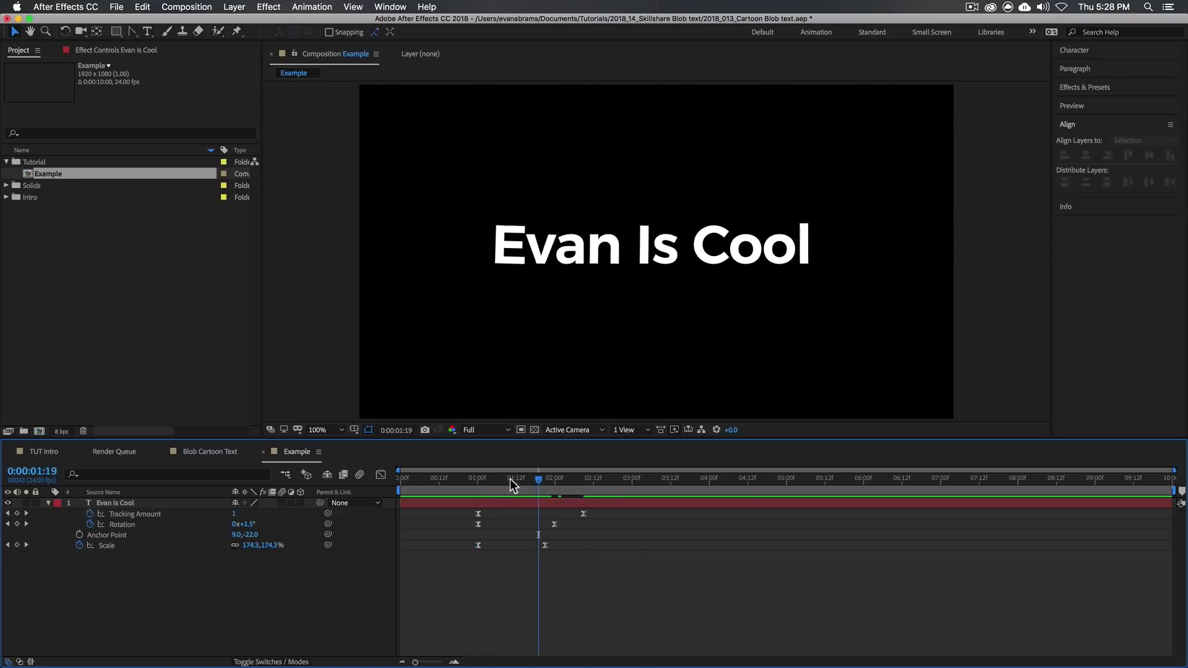
{"action": "key", "text": "space"}
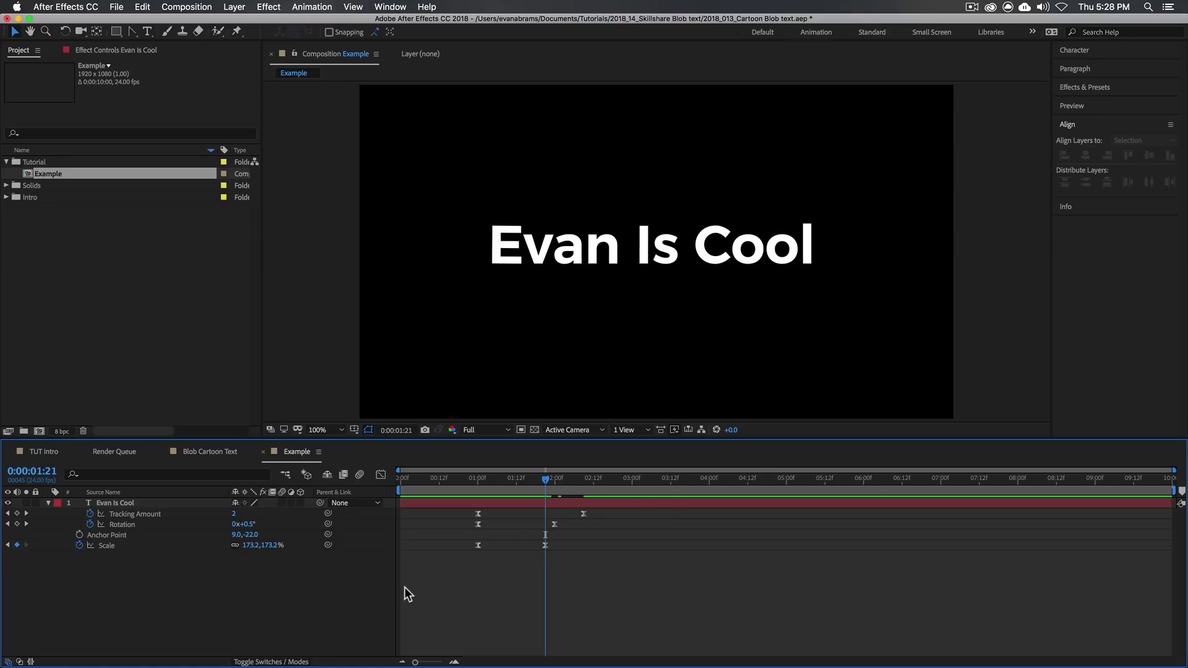
{"action": "right_click", "coordinate": [263, 586]}
Step: Add a new adjustment layer above the title and preview the animation
{"action": "mouse_move", "coordinate": [280, 530]}
{"action": "left_click", "coordinate": [433, 618]}
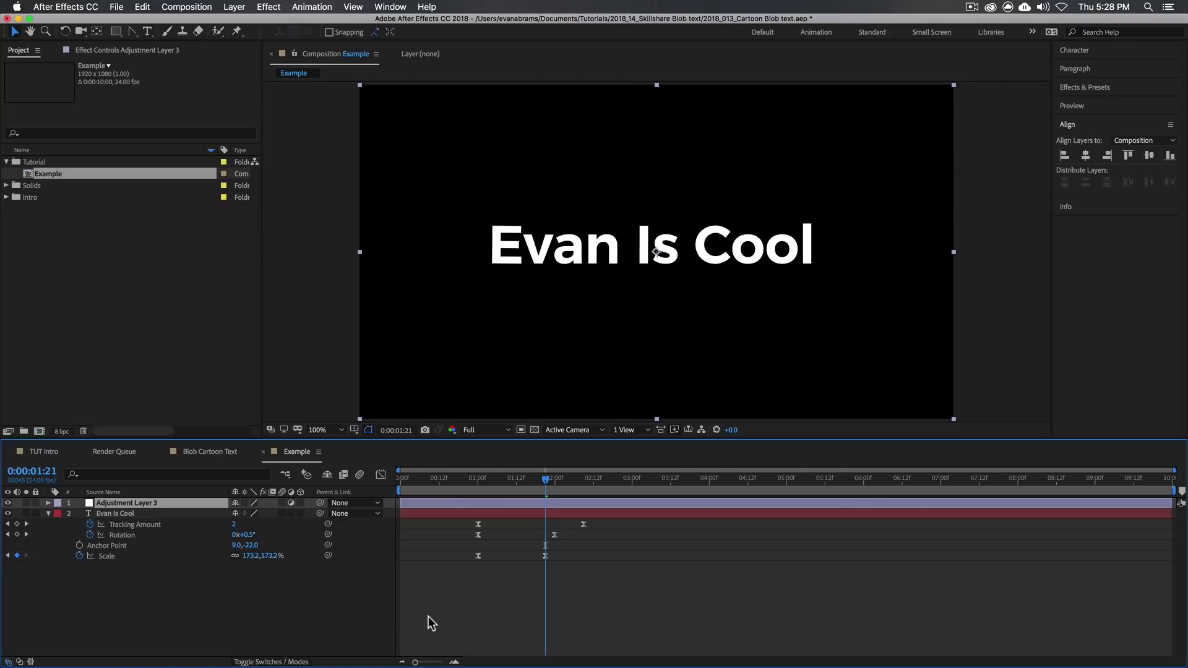
{"action": "left_click_drag", "start_coordinate": [481, 480], "coordinate": [478, 524]}
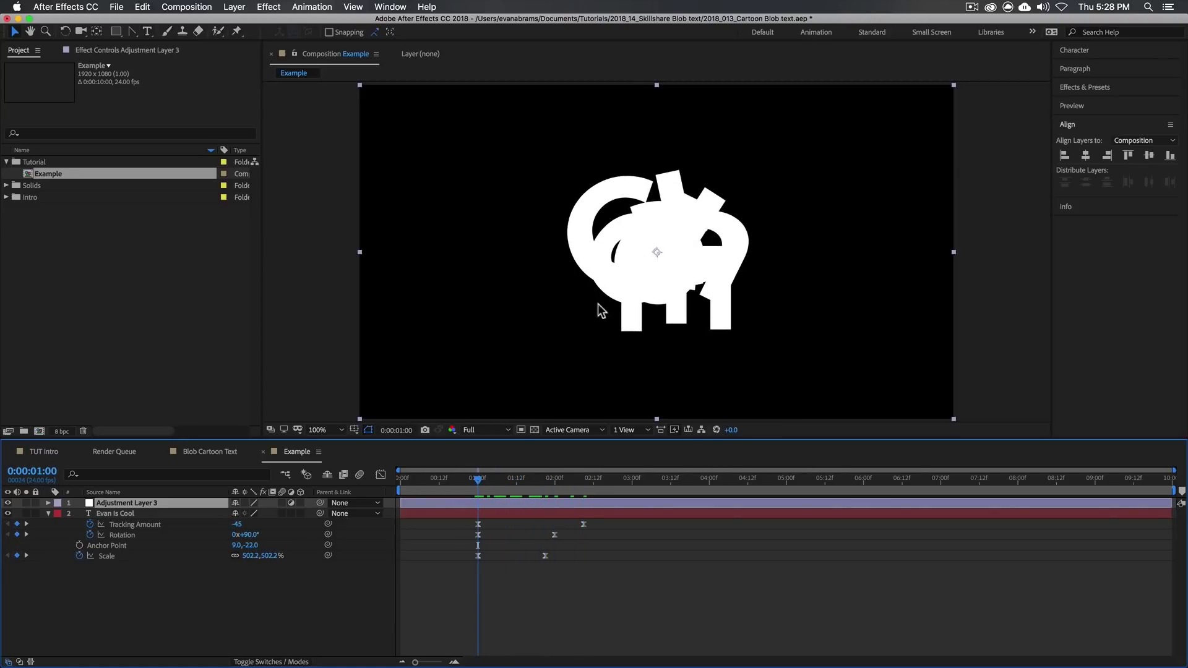
Step: Search 'gau' in Effects & Presets and apply Gaussian Blur to the adjustment layer
{"action": "left_click", "coordinate": [1092, 87]}
{"action": "left_click", "coordinate": [1089, 103]}
{"action": "key", "text": "BackSpace"}
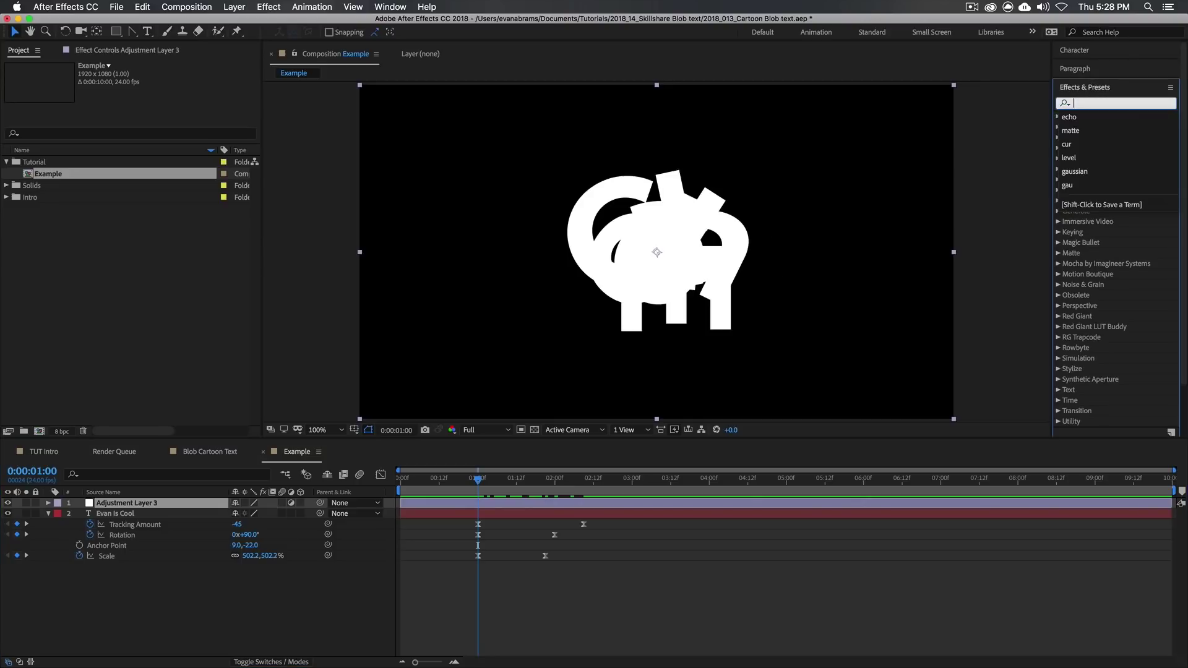
{"action": "type", "text": "gau"}
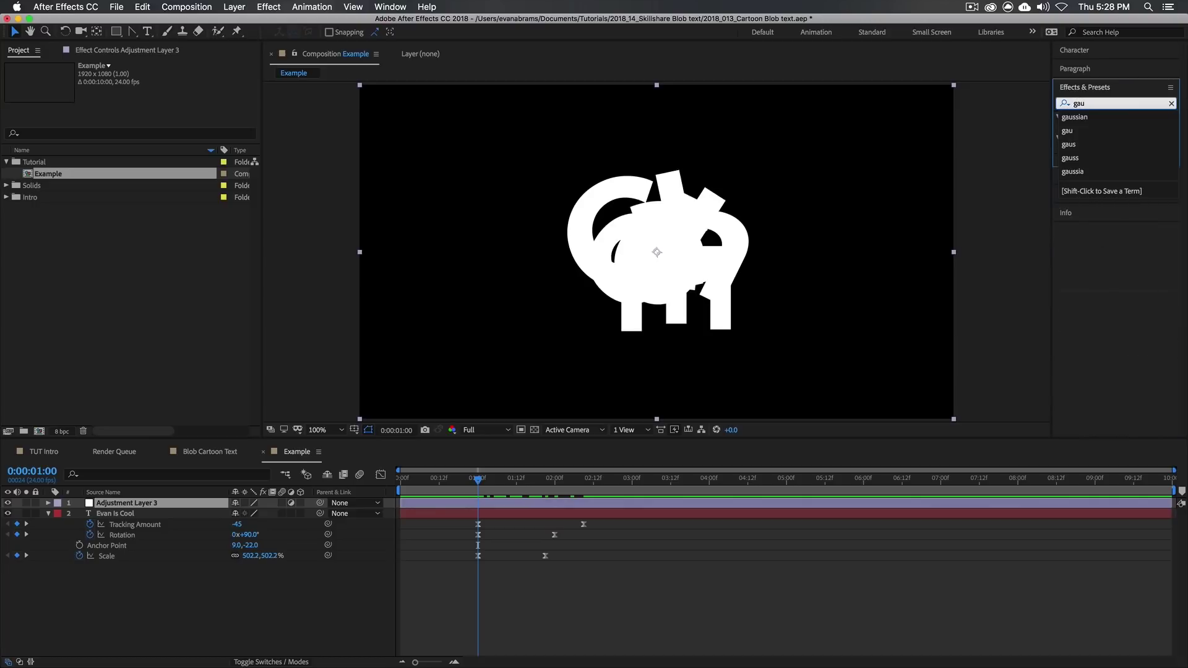
{"action": "key", "text": "Down"}
{"action": "key", "text": "Return"}
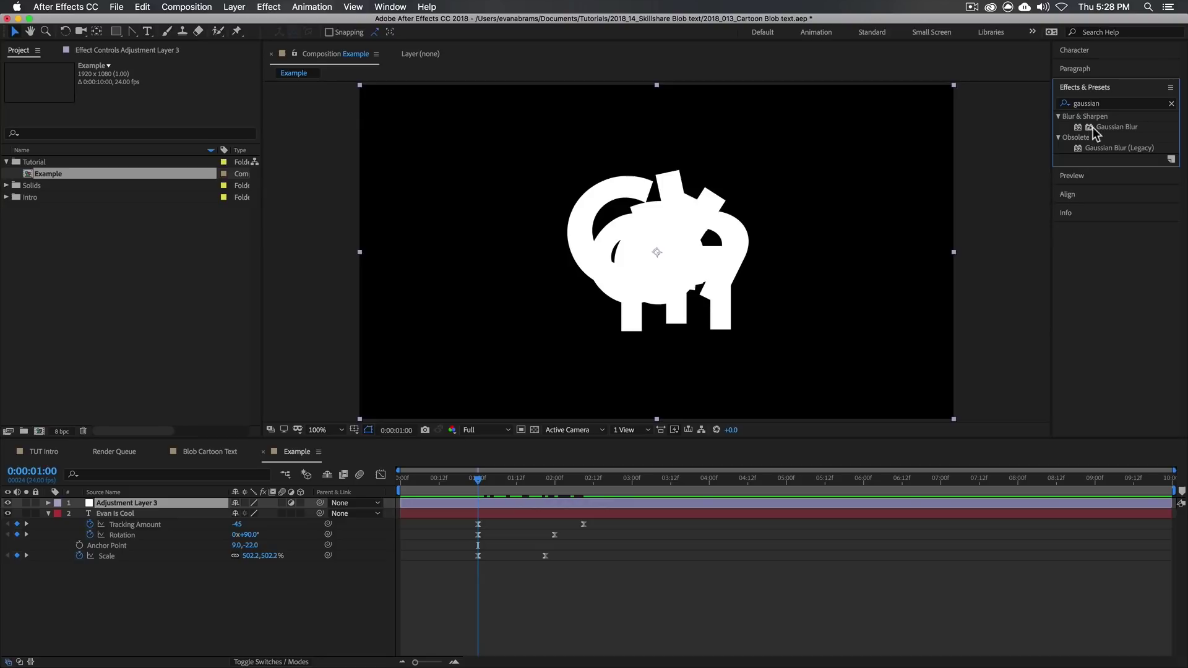
{"action": "left_click_drag", "start_coordinate": [1096, 127], "coordinate": [663, 498]}
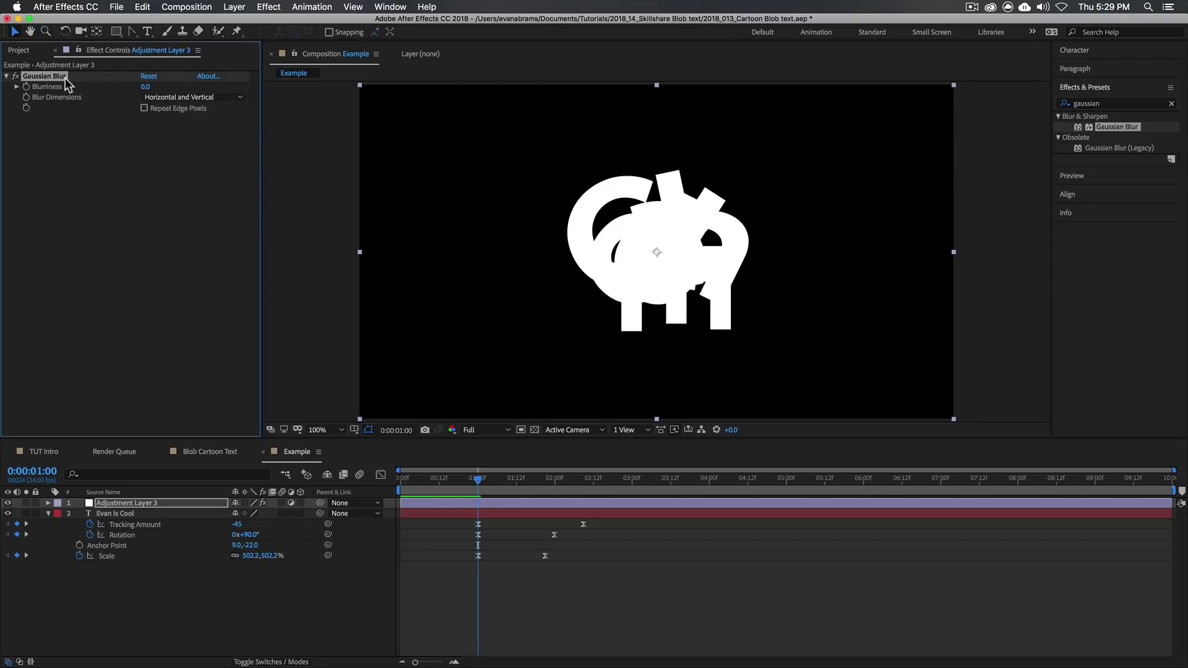
Step: Set Gaussian Blur Blurriness to 100 at 1:00 after briefly trying 150
{"action": "left_click", "coordinate": [144, 87]}
{"action": "type", "text": "100"}
{"action": "key", "text": "Return"}
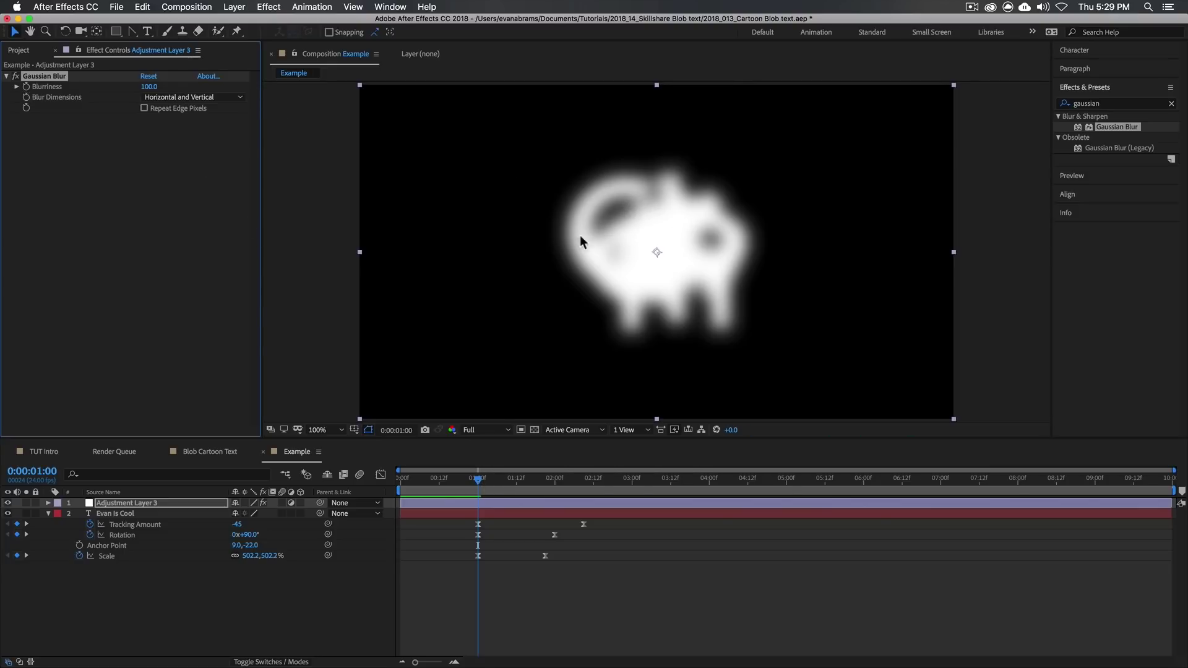
{"action": "left_click_drag", "start_coordinate": [148, 86], "coordinate": [205, 85]}
{"action": "left_click", "coordinate": [149, 86]}
{"action": "type", "text": "150"}
{"action": "key", "text": "Return"}
{"action": "left_click", "coordinate": [153, 88]}
{"action": "type", "text": "100"}
{"action": "key", "text": "Return"}
{"action": "left_click_drag", "start_coordinate": [491, 481], "coordinate": [550, 493]}
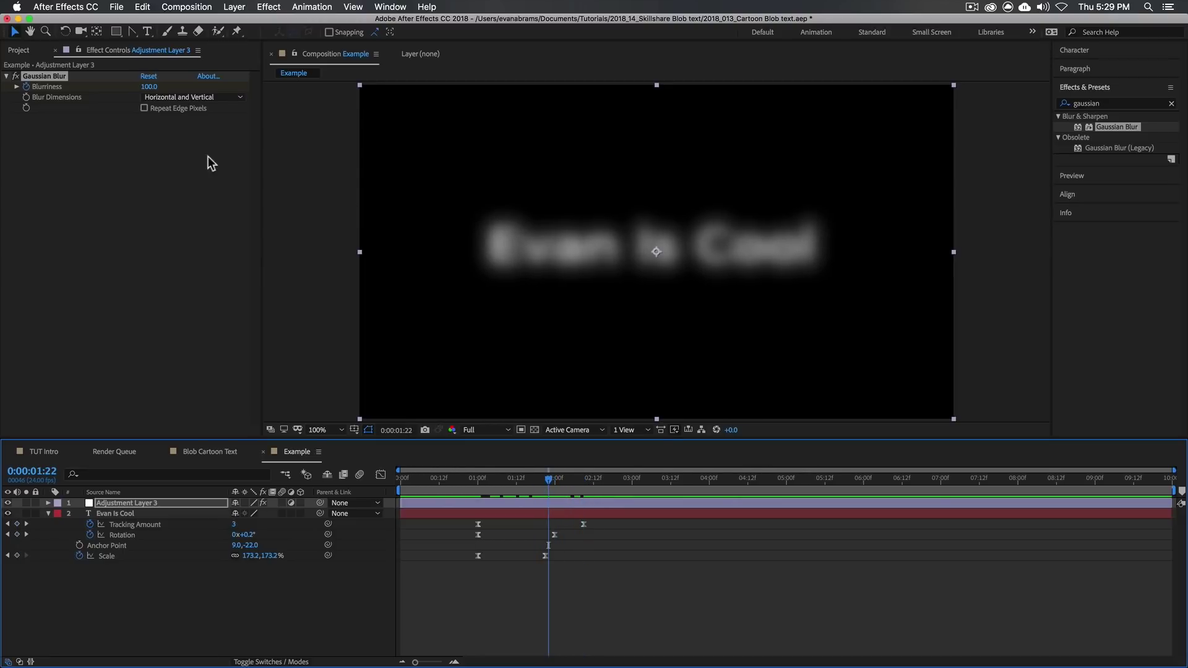
Step: Set Blurriness to 20 at 1:22, after first trying 10
{"action": "left_click", "coordinate": [148, 87]}
{"action": "type", "text": "10"}
{"action": "key", "text": "Return"}
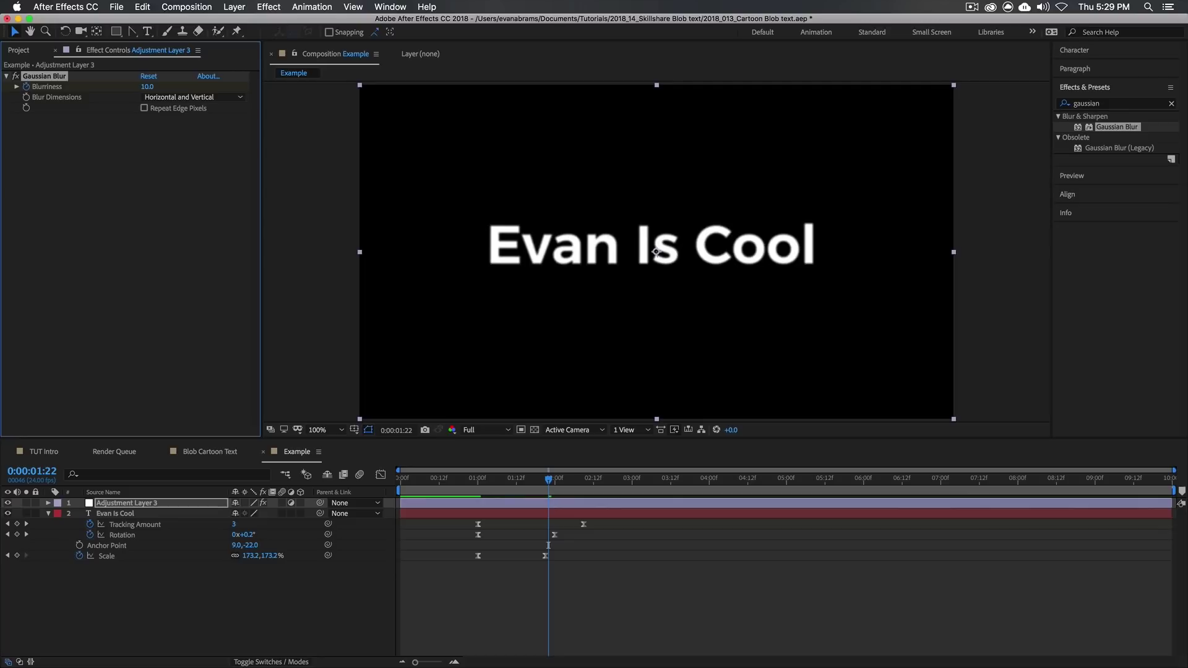
{"action": "left_click", "coordinate": [148, 86]}
{"action": "type", "text": "20"}
{"action": "key", "text": "Return"}
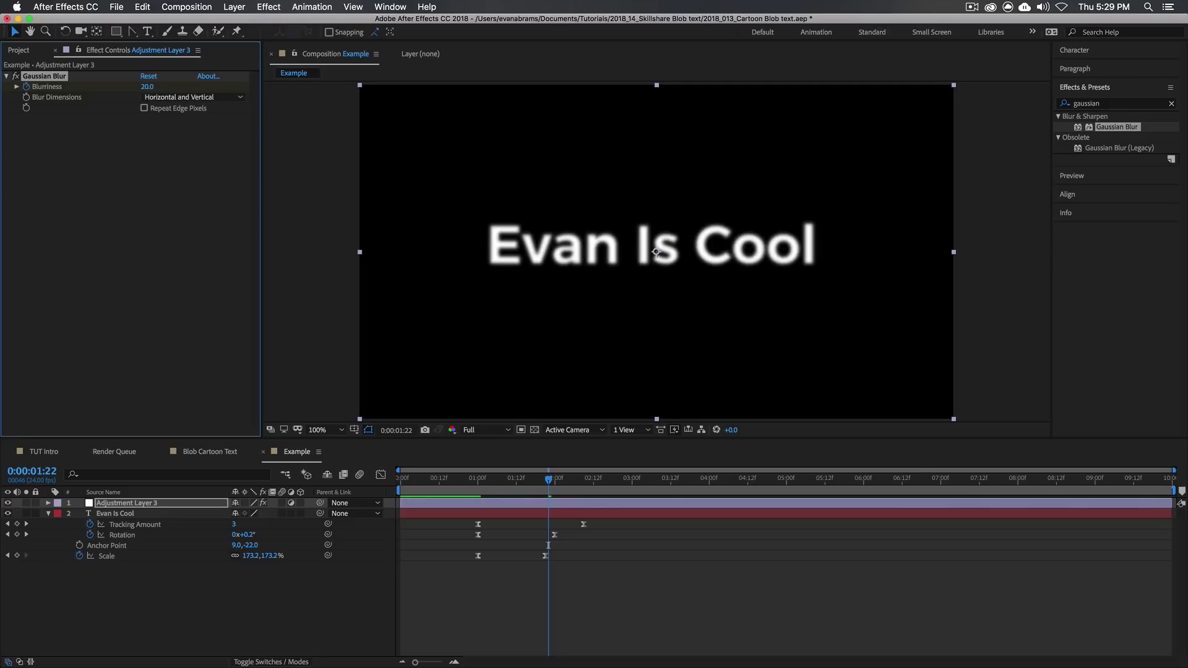
Step: Reveal the Blurriness keyframes with U and scrub to watch the blur fade out
{"action": "key", "text": "u"}
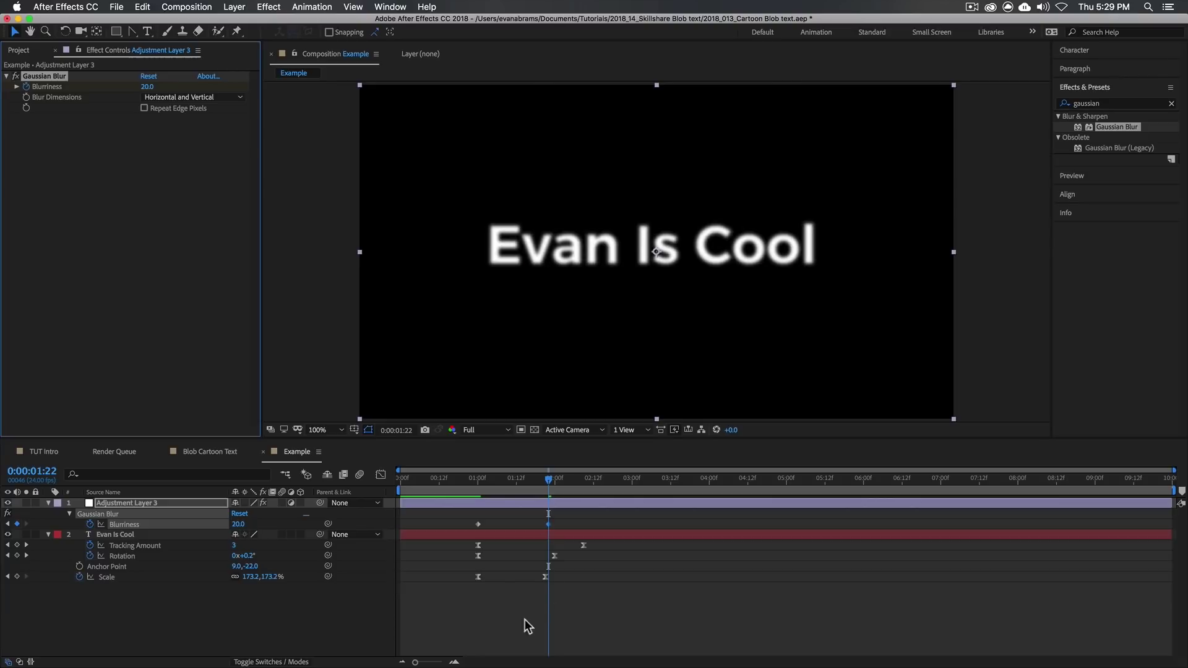
{"action": "left_click_drag", "start_coordinate": [493, 493], "coordinate": [544, 501]}
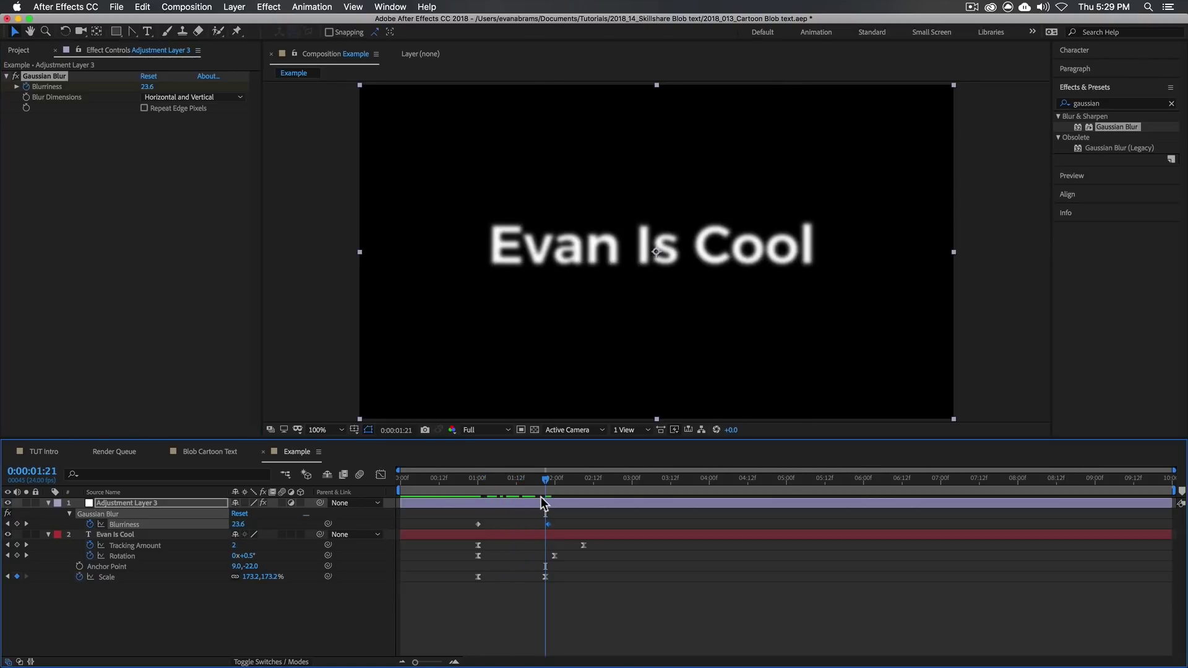
{"action": "left_click_drag", "start_coordinate": [544, 502], "coordinate": [513, 486]}
{"action": "left_click", "coordinate": [1088, 105]}
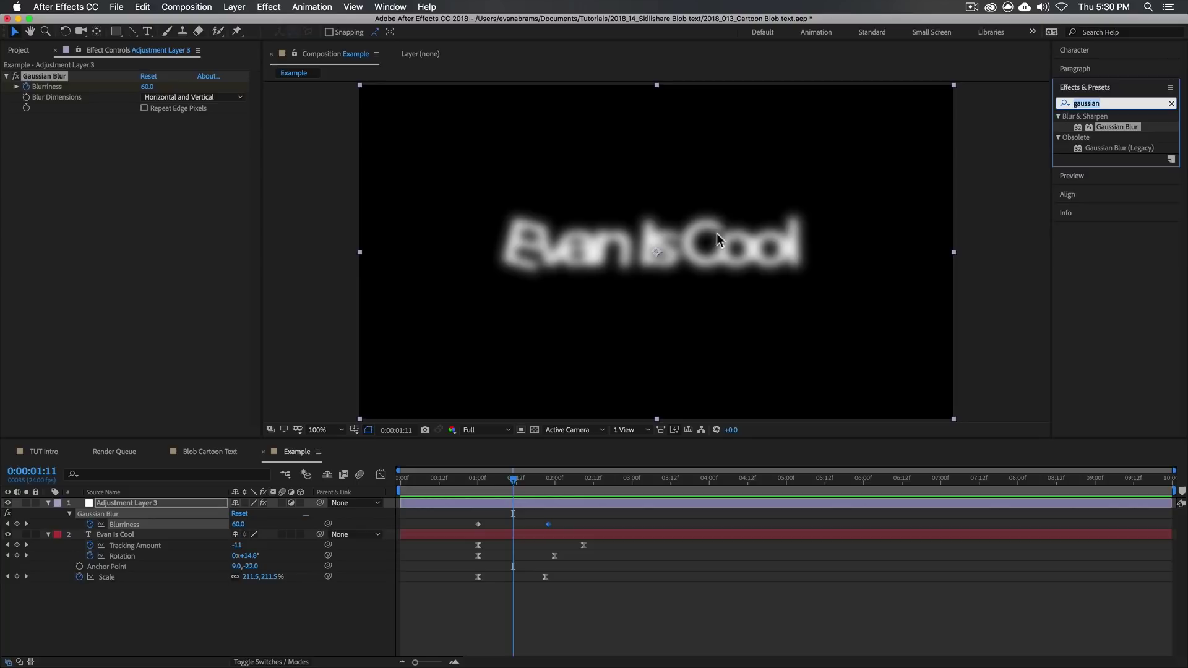
{"action": "left_click", "coordinate": [1064, 212]}
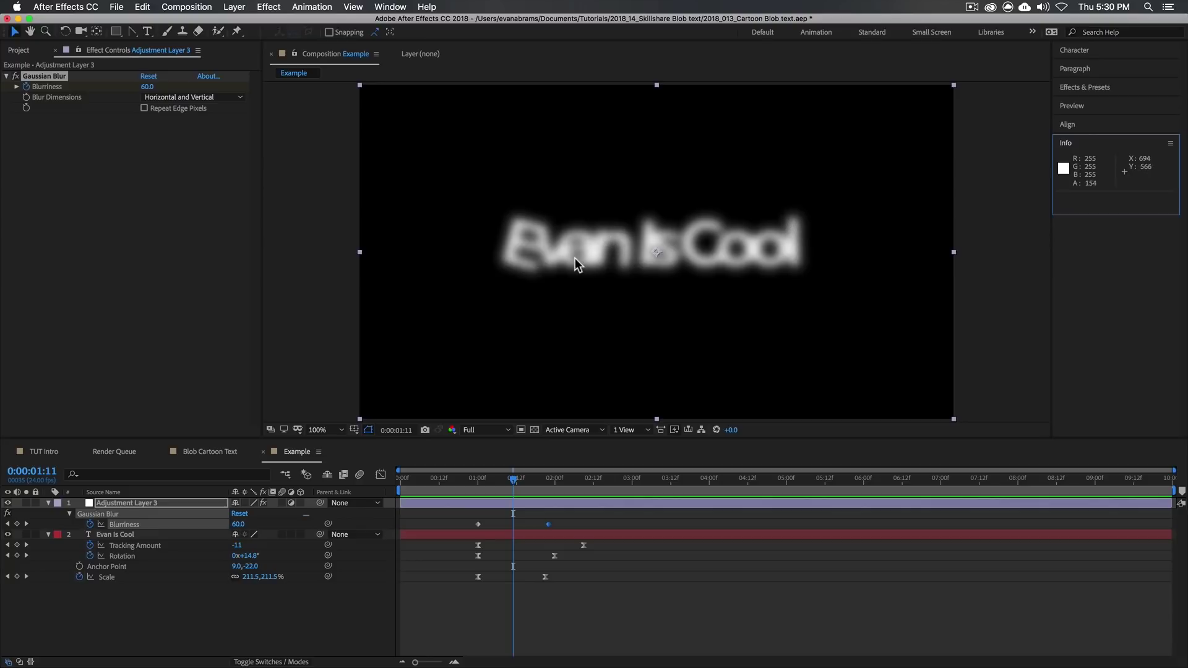
{"action": "left_click", "coordinate": [1080, 87]}
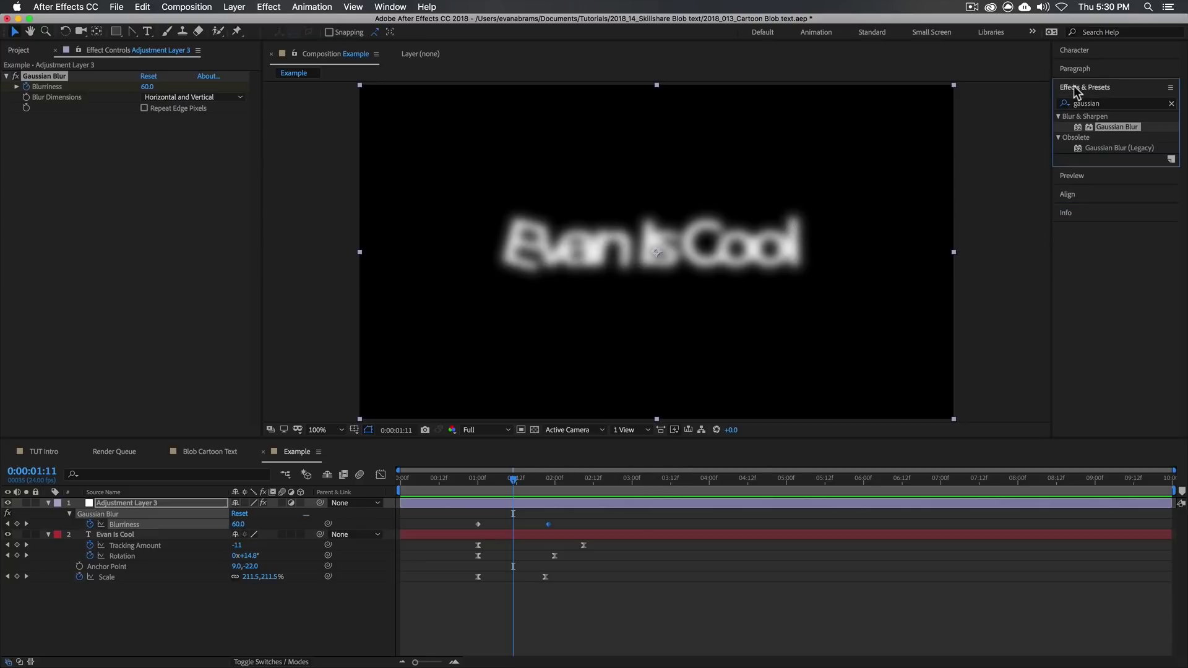
{"action": "left_click", "coordinate": [1076, 106]}
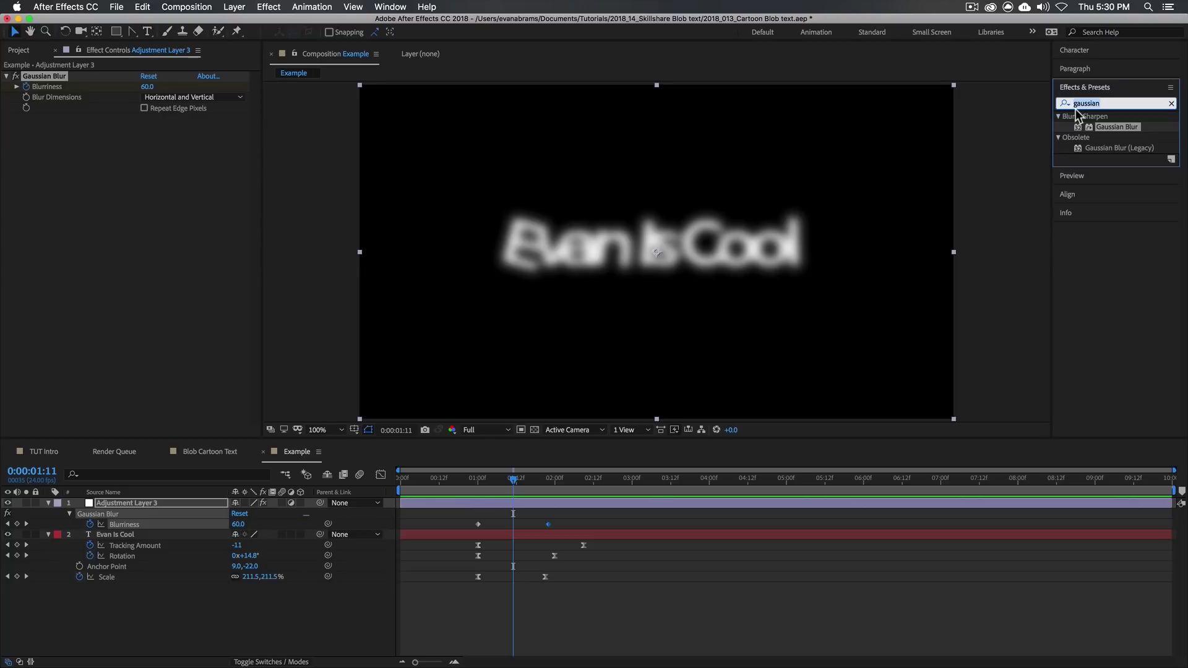
Step: Apply Levels to Adjustment Layer 3 on the Alpha channel, input black and white at 128
{"action": "type", "text": "leve"}
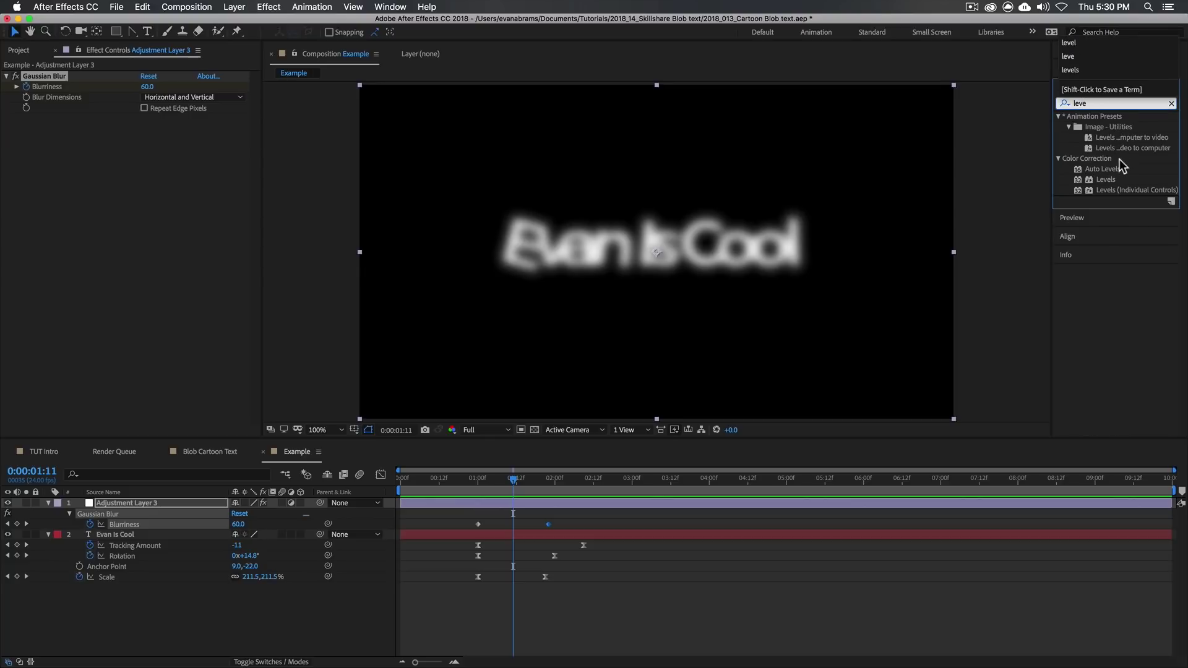
{"action": "left_click_drag", "start_coordinate": [1105, 180], "coordinate": [181, 163]}
{"action": "left_click", "coordinate": [152, 129]}
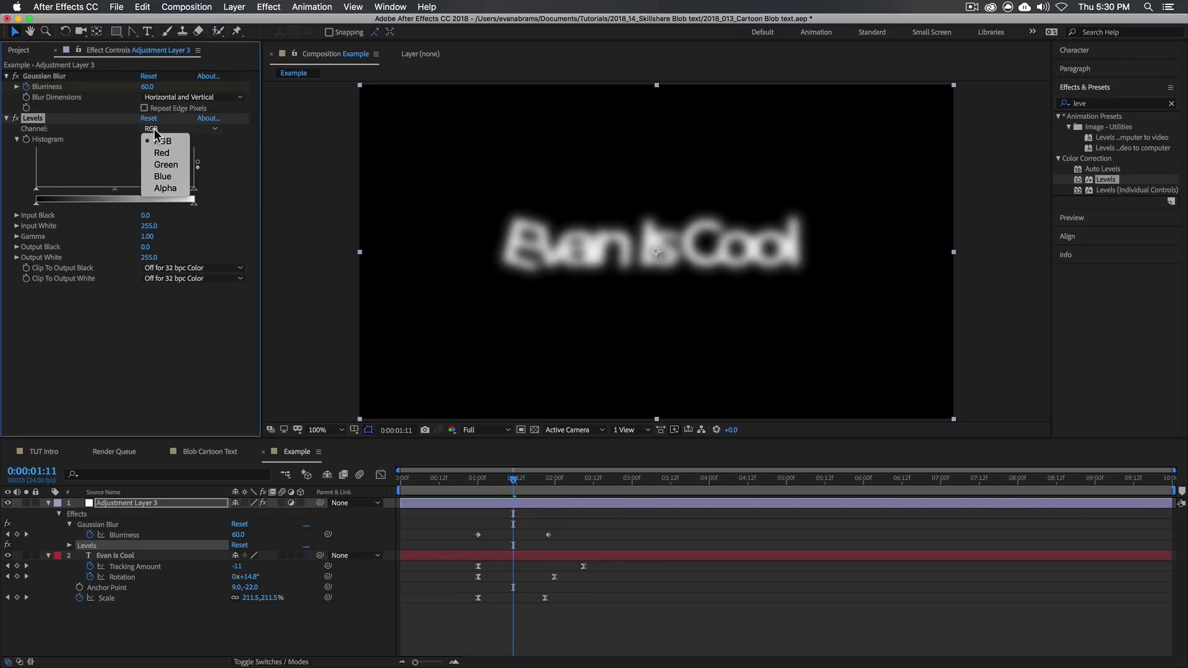
{"action": "left_click", "coordinate": [172, 190]}
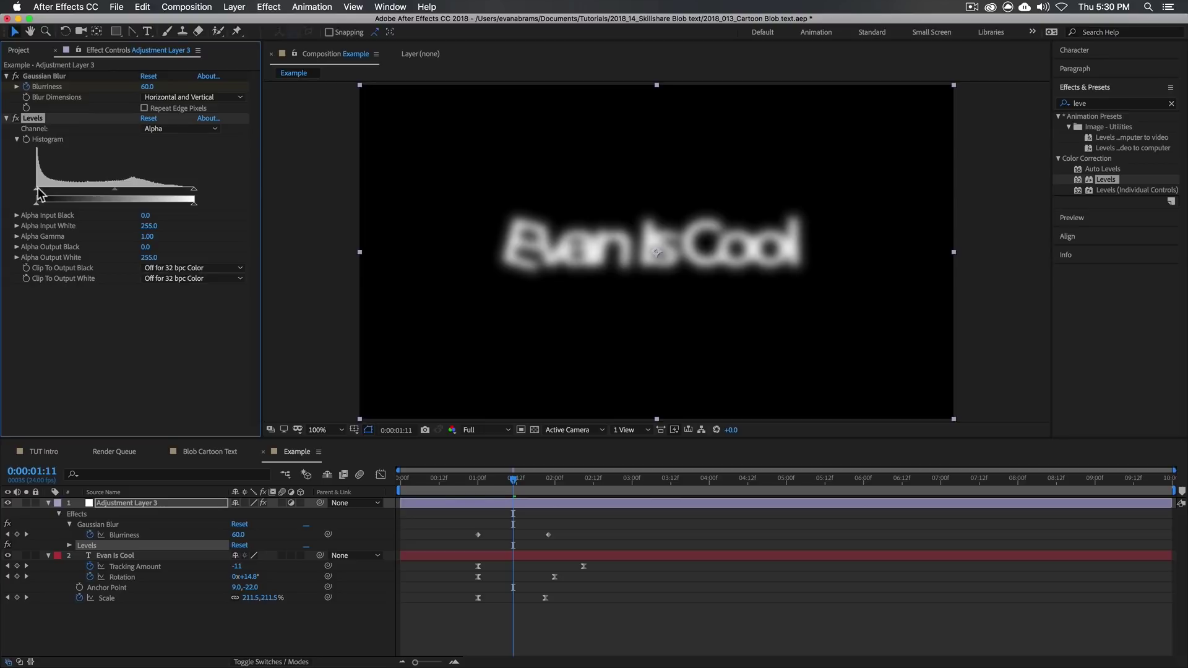
{"action": "left_click_drag", "start_coordinate": [38, 193], "coordinate": [105, 194]}
{"action": "left_click_drag", "start_coordinate": [194, 202], "coordinate": [115, 195]}
Step: Preview the hardened blob morph from one second, then turn Levels off
{"action": "left_click", "coordinate": [477, 480]}
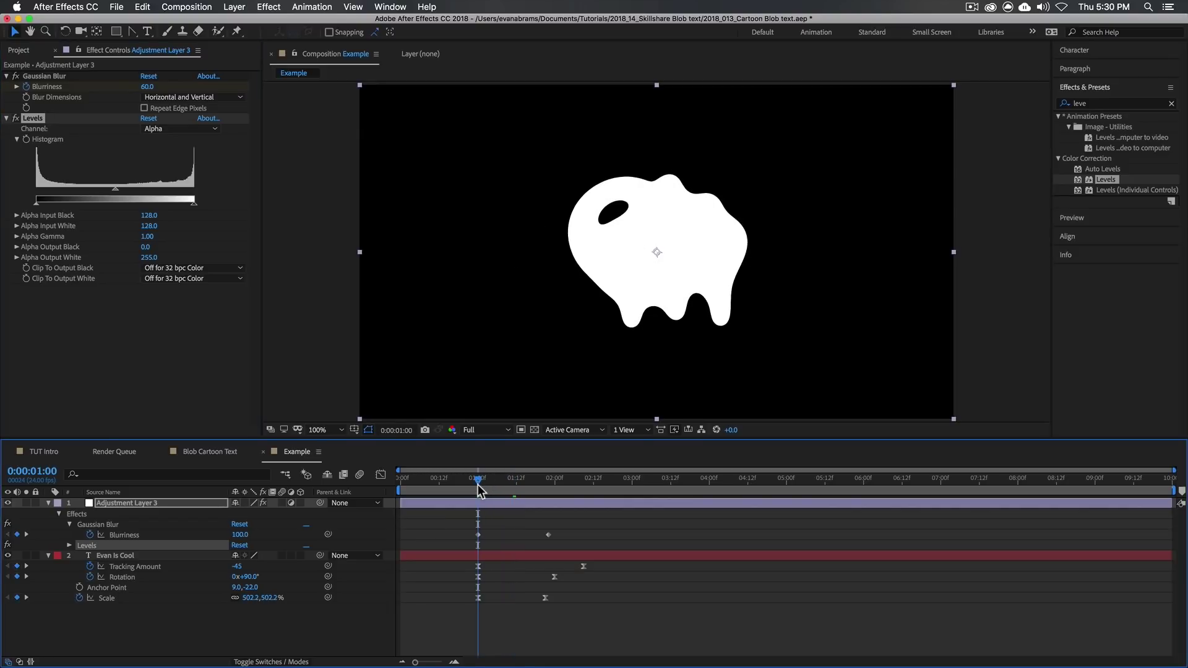
{"action": "key", "text": "space"}
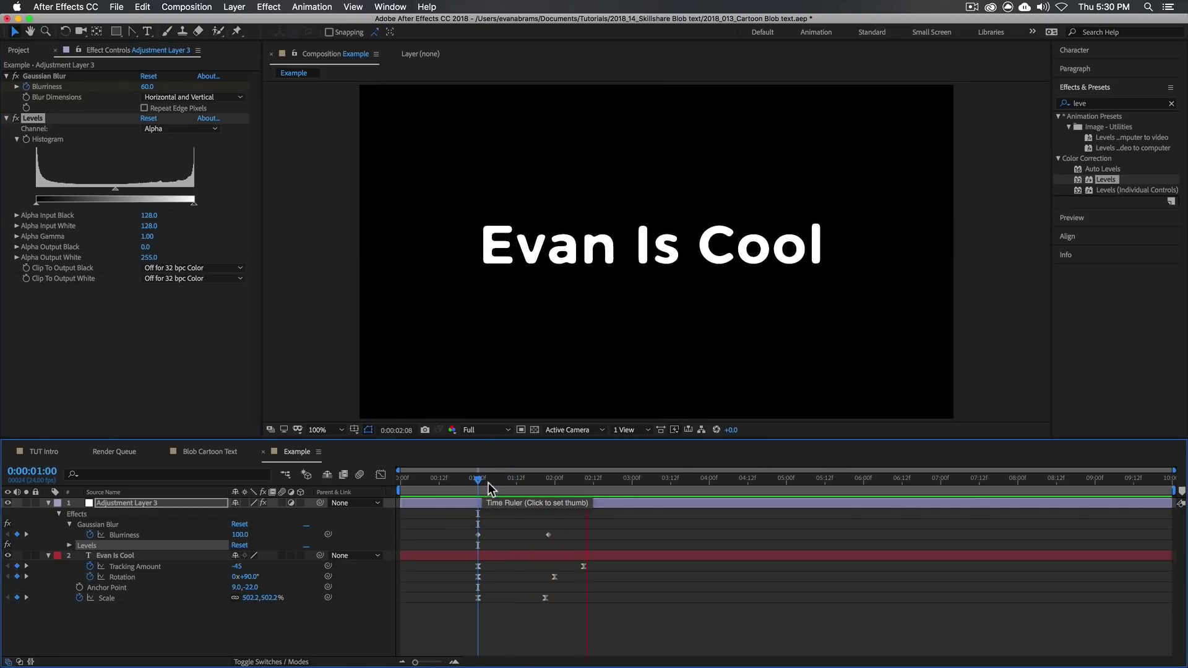
{"action": "mouse_move", "coordinate": [489, 483]}
{"action": "left_mouse_down"}
{"action": "mouse_move", "coordinate": [522, 482]}
{"action": "mouse_move", "coordinate": [491, 489]}
{"action": "mouse_move", "coordinate": [508, 486]}
{"action": "left_mouse_up"}
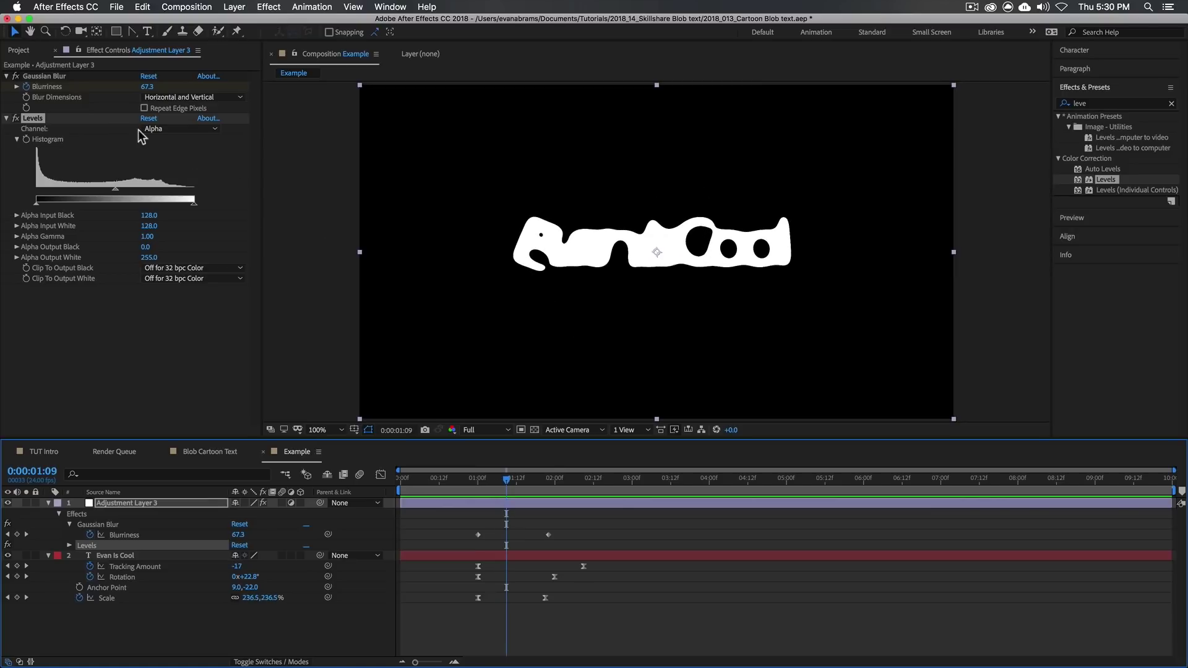
{"action": "left_click", "coordinate": [15, 118]}
Step: Add Curves below Levels, set to the Alpha channel, dragging its black point right
{"action": "left_click", "coordinate": [6, 118]}
{"action": "left_click", "coordinate": [1092, 104]}
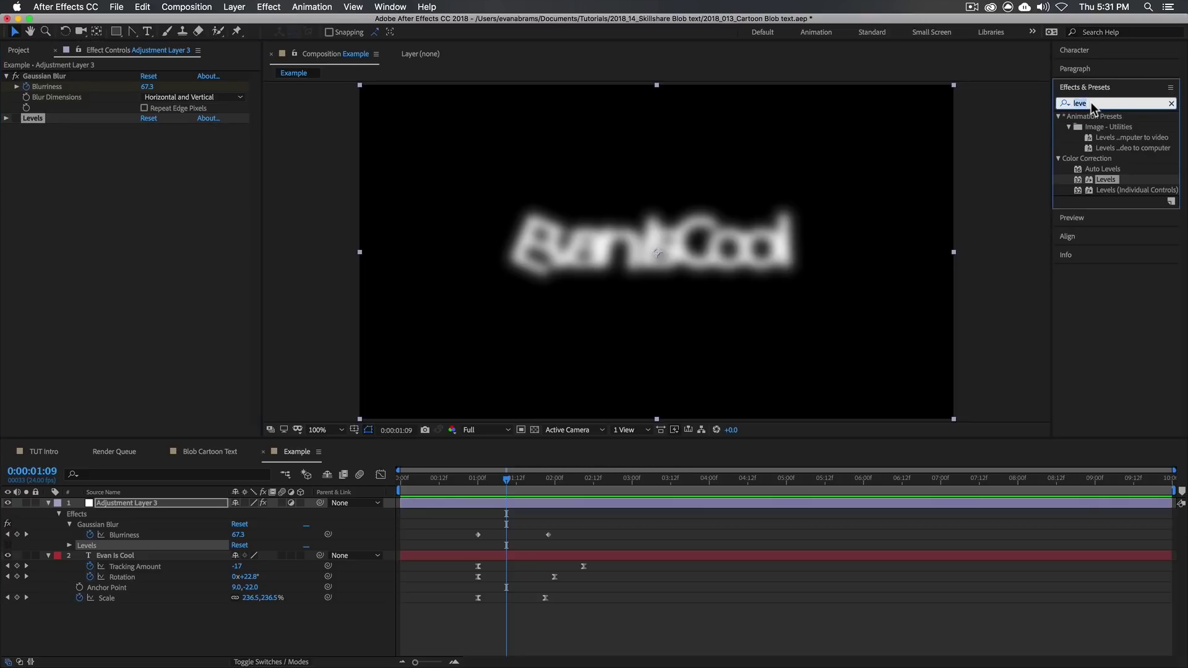
{"action": "type", "text": "curve"}
{"action": "left_click_drag", "start_coordinate": [1096, 159], "coordinate": [124, 175]}
{"action": "left_click", "coordinate": [167, 141]}
{"action": "left_click", "coordinate": [172, 201]}
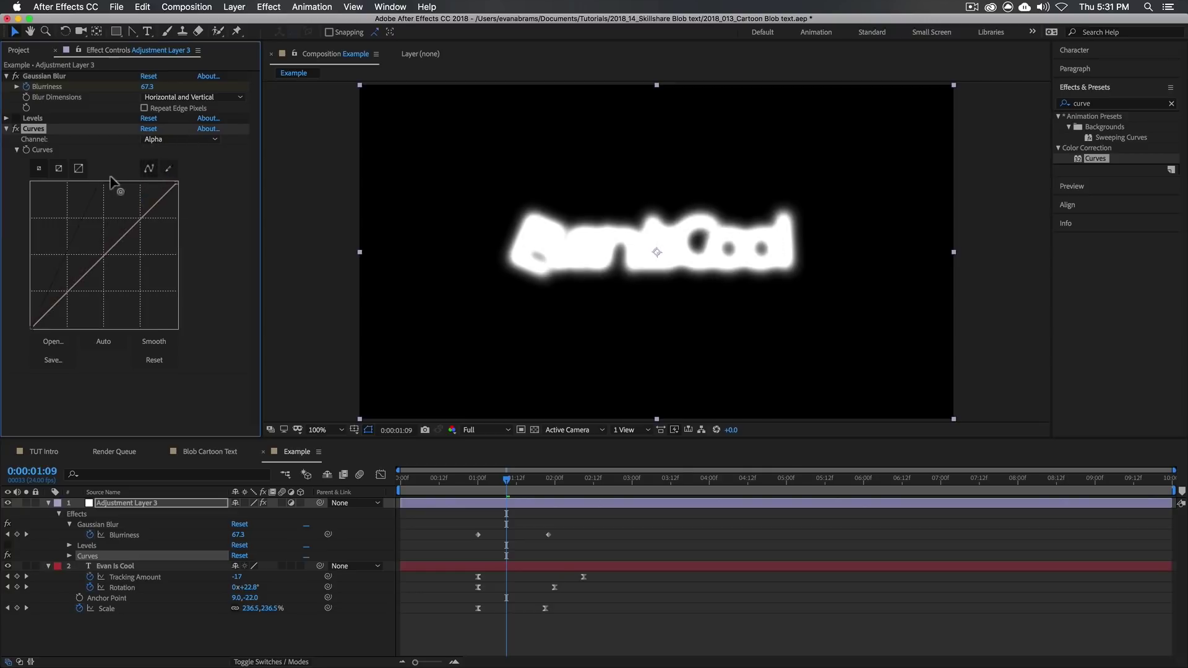
{"action": "left_click_drag", "start_coordinate": [31, 328], "coordinate": [104, 328]}
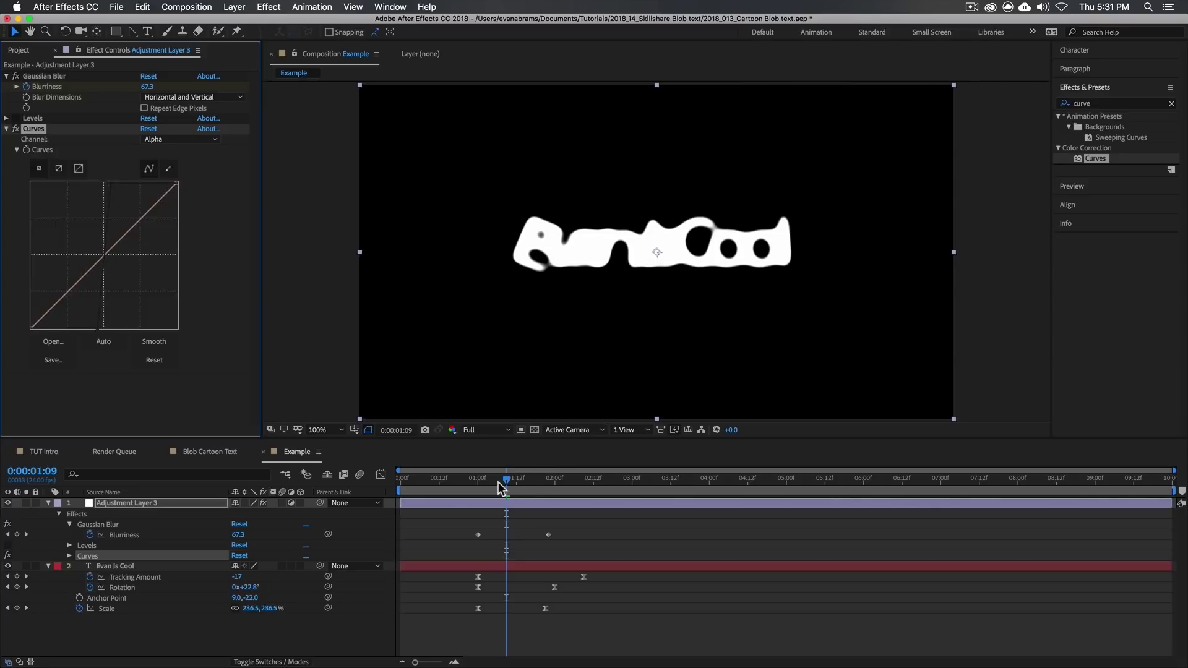
Step: Step through the morph to check it, then switch Curves off and collapse it
{"action": "left_click_drag", "start_coordinate": [498, 481], "coordinate": [522, 489]}
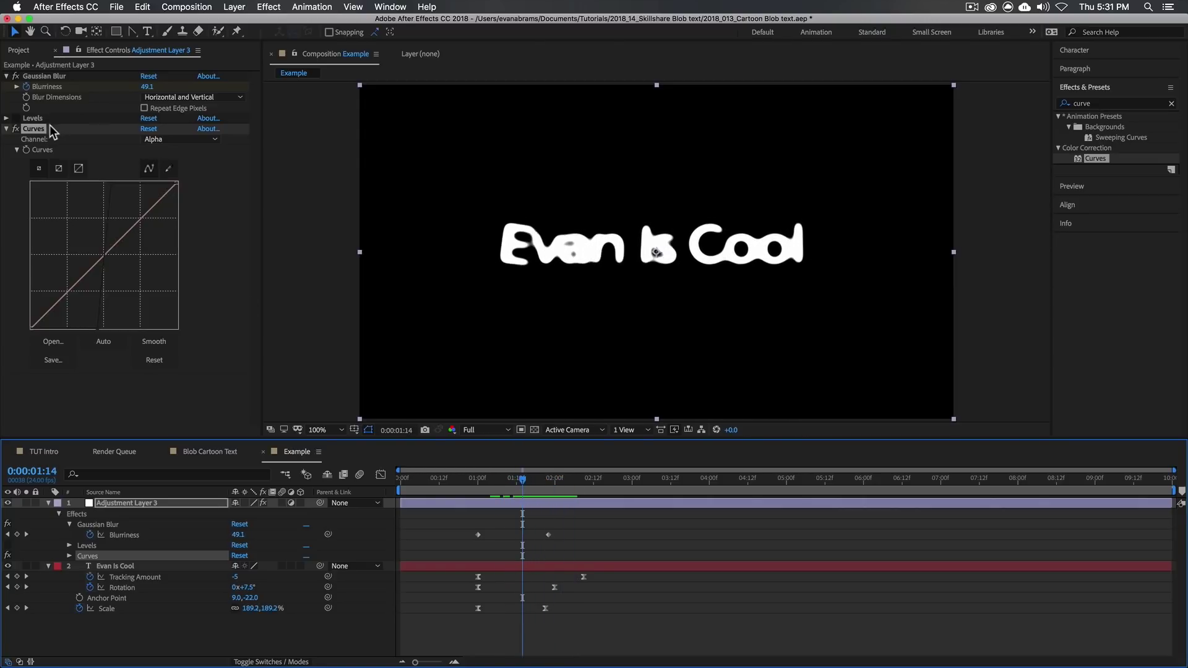
{"action": "left_click", "coordinate": [16, 128]}
{"action": "left_click", "coordinate": [6, 128]}
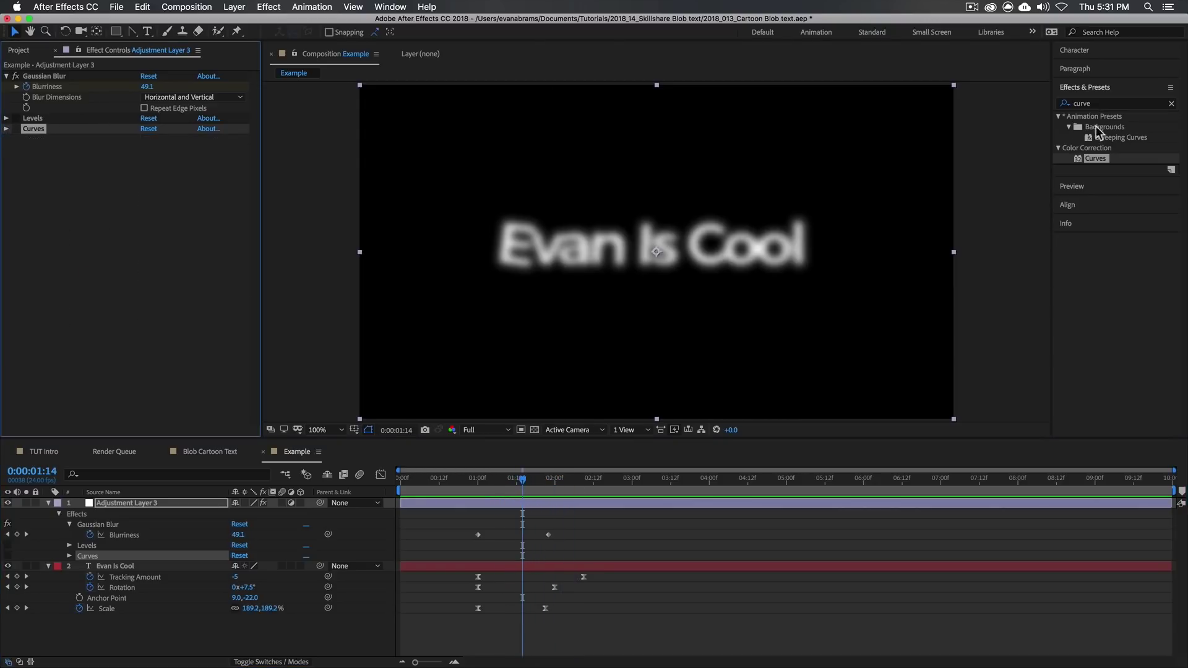
{"action": "left_click", "coordinate": [1099, 104]}
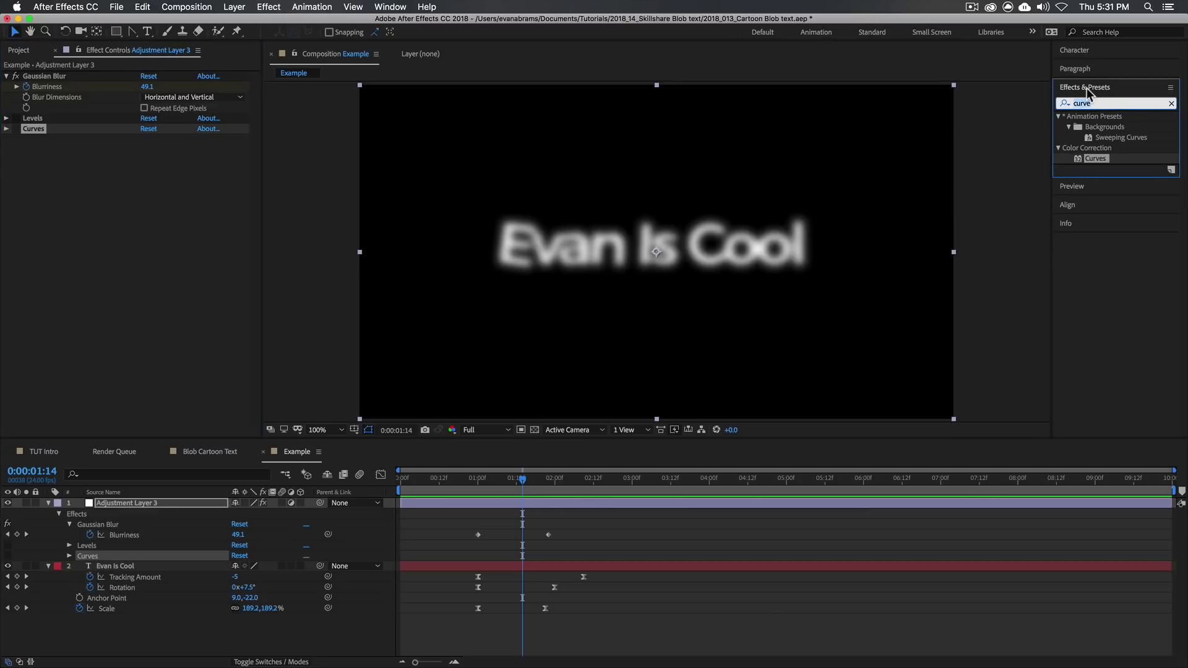
Step: Apply Matte Choker to Adjustment Layer 3 and set Choke 1 to 0
{"action": "type", "text": "matte ch"}
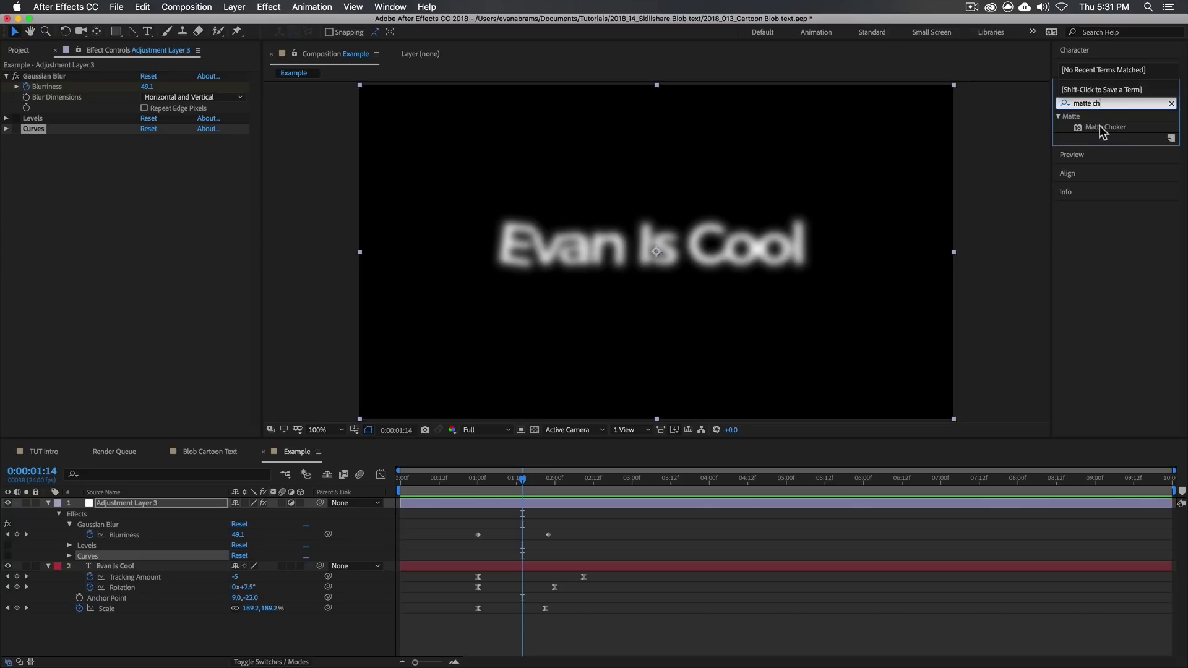
{"action": "left_click_drag", "start_coordinate": [1106, 126], "coordinate": [137, 205]}
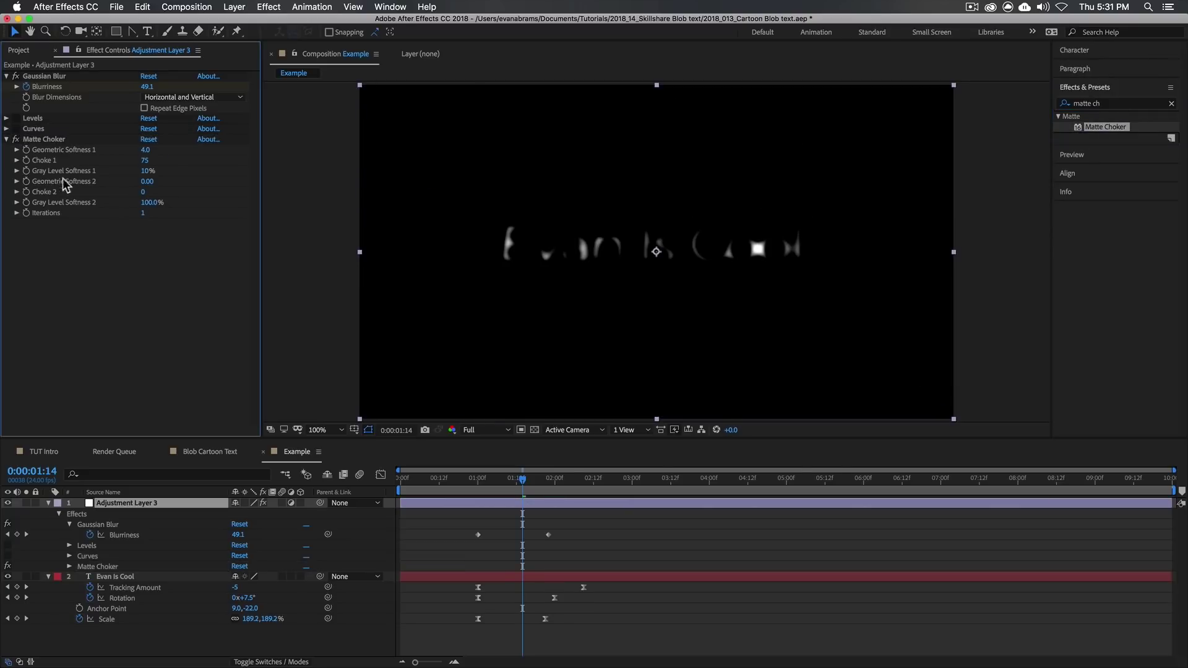
{"action": "left_click", "coordinate": [45, 144]}
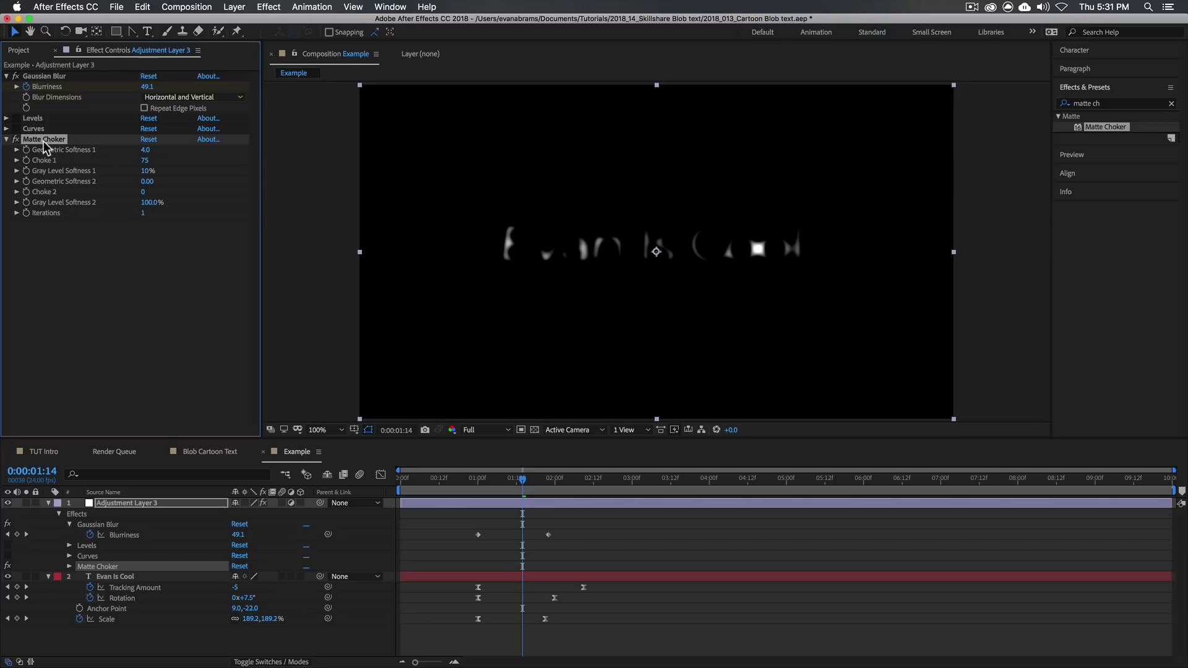
{"action": "left_click", "coordinate": [146, 160]}
{"action": "type", "text": "0"}
{"action": "key", "text": "Return"}
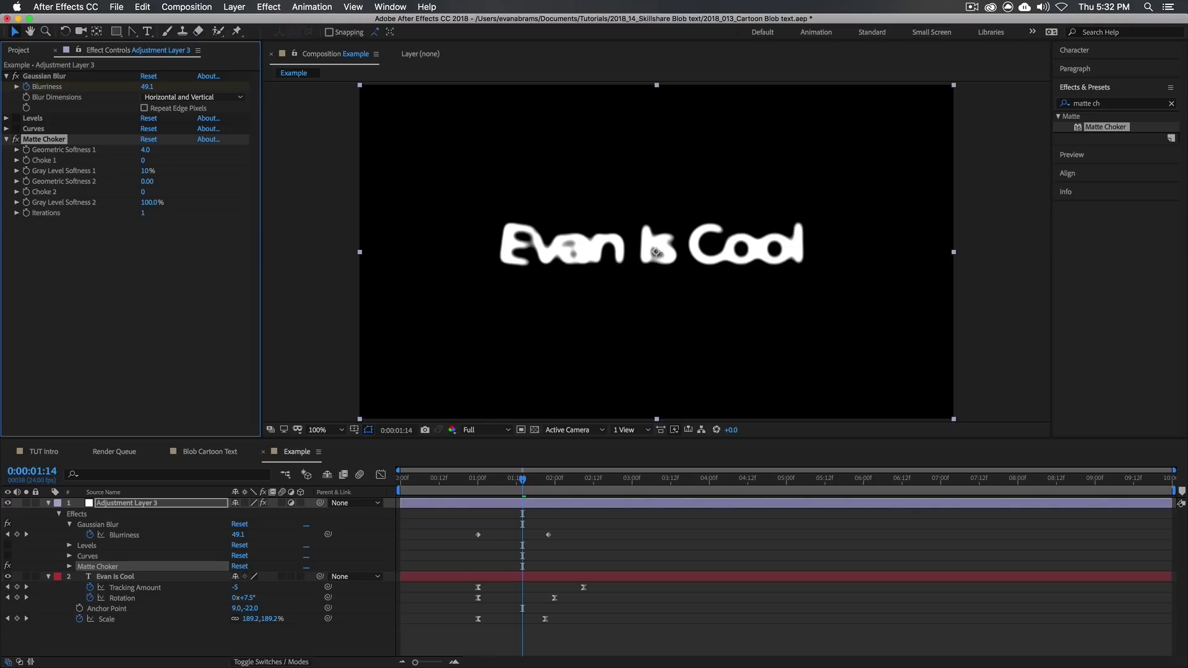
Step: Set Geometric Softness 1 to 2 and Gray Level Softness 1 to 1%
{"action": "left_click", "coordinate": [143, 151]}
{"action": "type", "text": "2"}
{"action": "key", "text": "Tab"}
{"action": "key", "text": "Tab"}
{"action": "key", "text": "Tab"}
{"action": "key", "text": "shift+Tab"}
{"action": "type", "text": "1"}
{"action": "key", "text": "Return"}
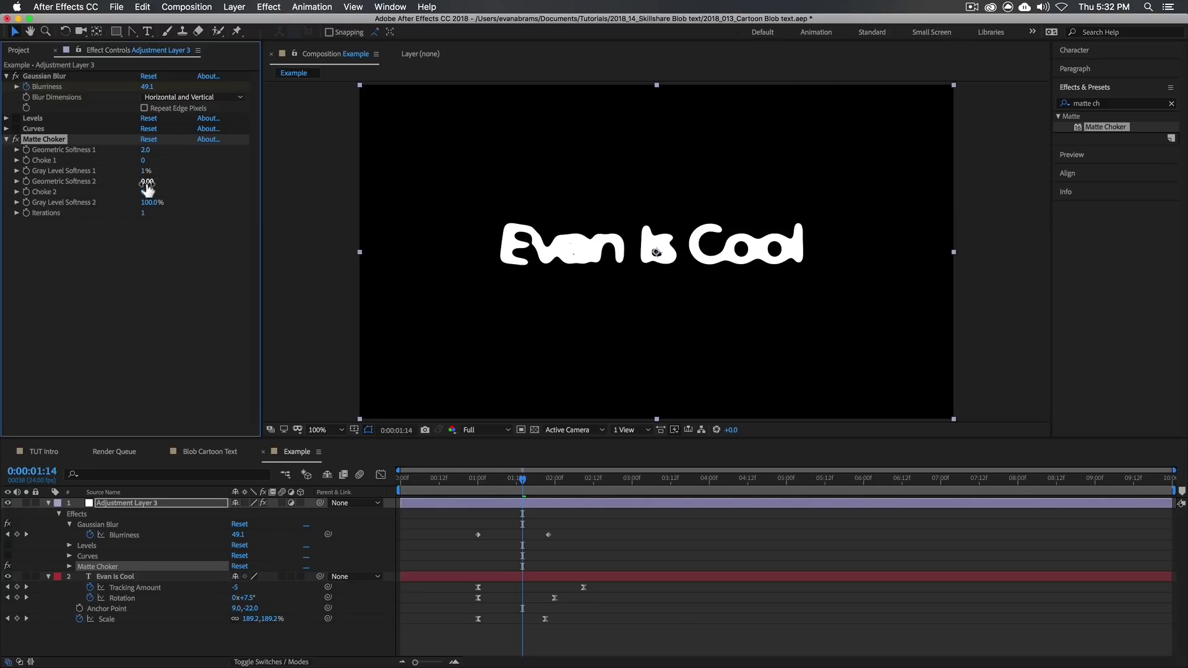
Step: Set Geometric Softness 2 to 4 and Gray Level Softness 2 to 30%, zooming on a letter edge
{"action": "type", "text": "4"}
{"action": "key", "text": "Tab"}
{"action": "key", "text": "Tab"}
{"action": "type", "text": "30"}
{"action": "key", "text": "Return"}
{"action": "key", "text": "period"}
{"action": "key", "text": "period"}
{"action": "key", "text": "period"}
{"action": "key", "text": "h"}
{"action": "left_click_drag", "start_coordinate": [753, 145], "coordinate": [704, 194]}
{"action": "key", "text": "period"}
{"action": "key", "text": "v"}
Step: Compare Gray Level Softness 2 at 100%, 1% and 30%, settling on 20%
{"action": "left_click", "coordinate": [151, 202]}
{"action": "type", "text": "100"}
{"action": "key", "text": "Return"}
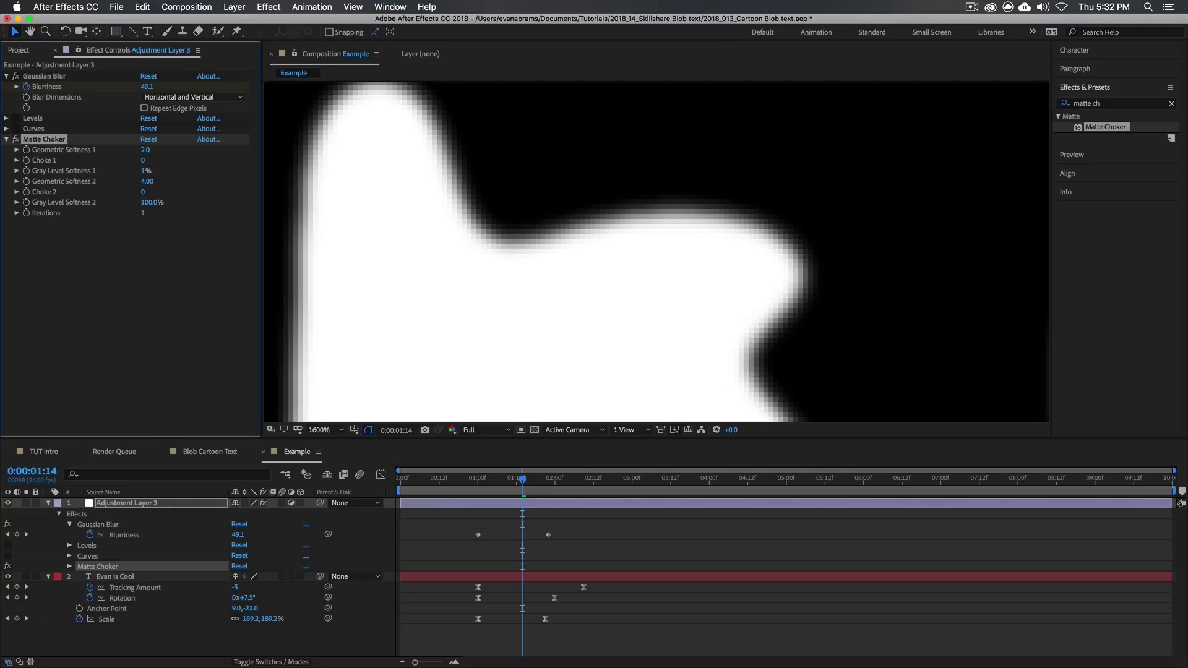
{"action": "left_click", "coordinate": [130, 208]}
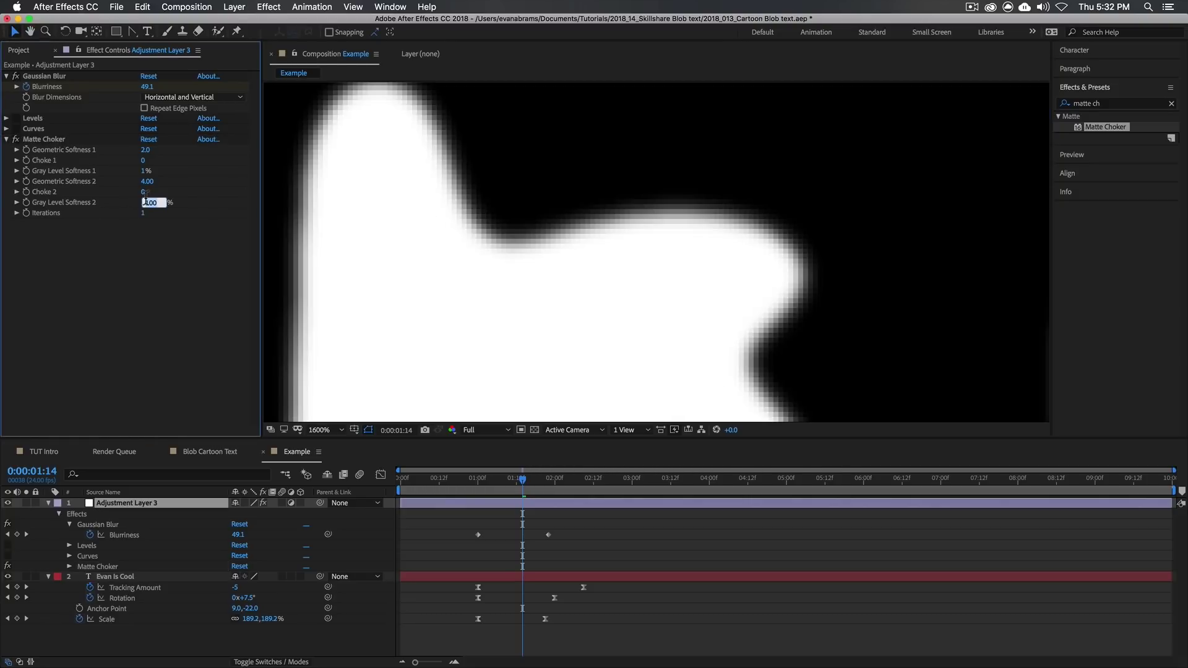
{"action": "type", "text": "1"}
{"action": "key", "text": "Return"}
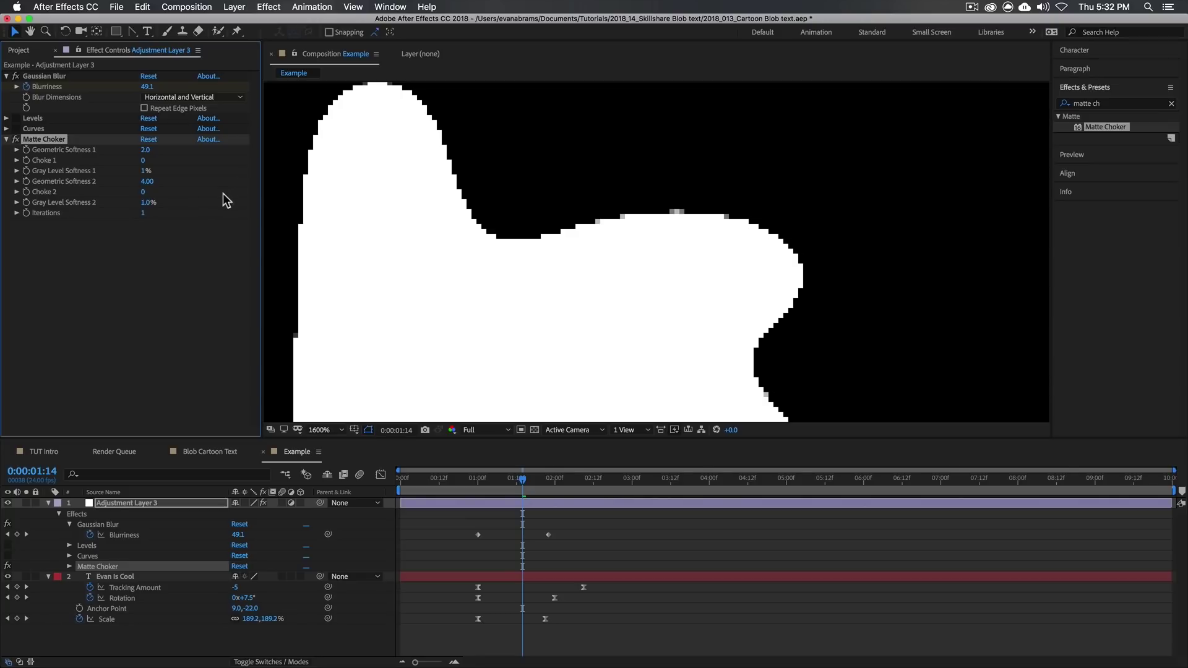
{"action": "left_click", "coordinate": [150, 203]}
{"action": "key", "text": "Return"}
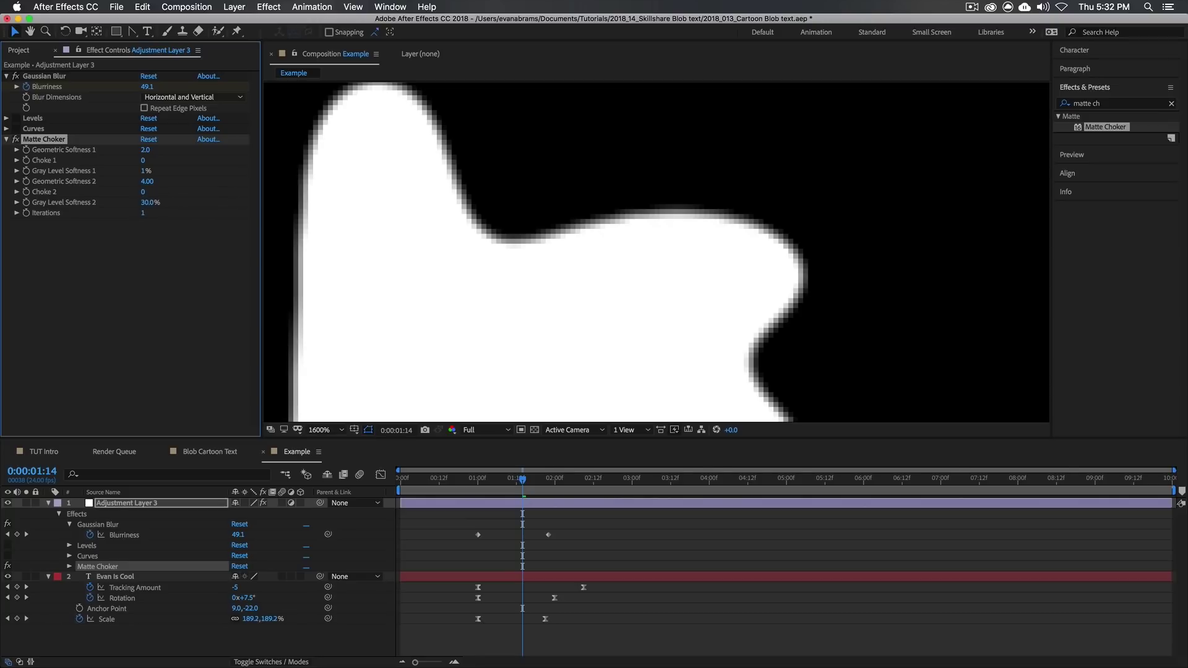
{"action": "left_click", "coordinate": [143, 203]}
{"action": "key", "text": "Return"}
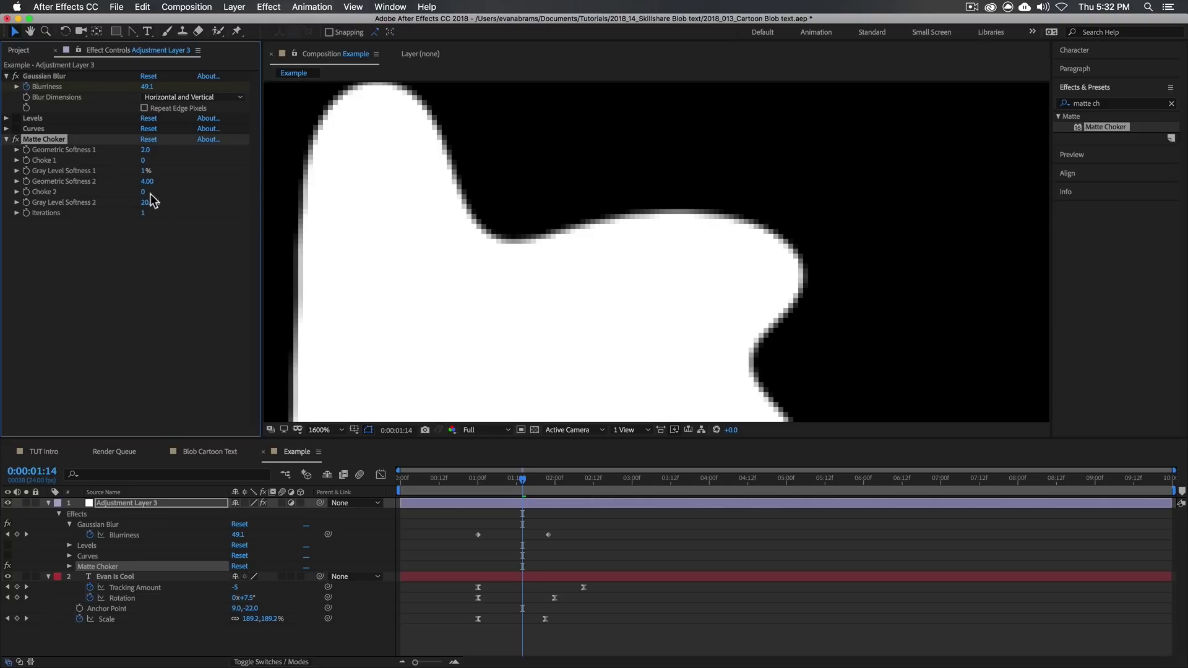
{"action": "scroll", "coordinate": [448, 203], "scroll_direction": "down", "scroll_amount": 8}
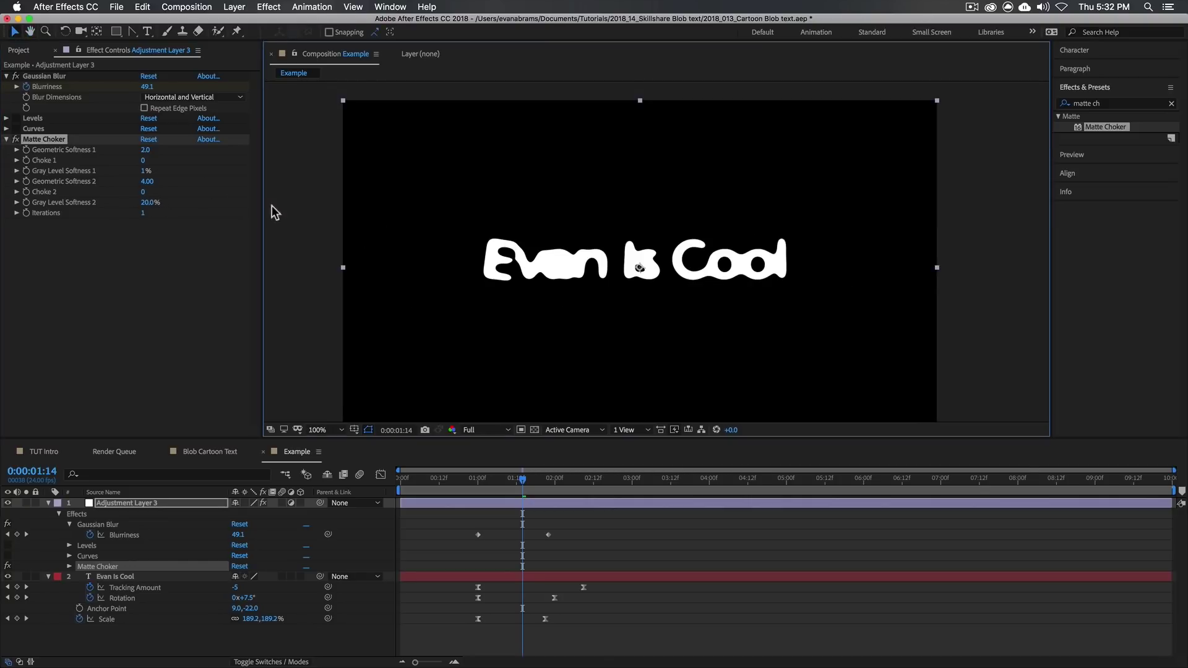
Step: Set the text's Tracking Amount to -46 at the one-second blob frame
{"action": "left_click", "coordinate": [477, 488]}
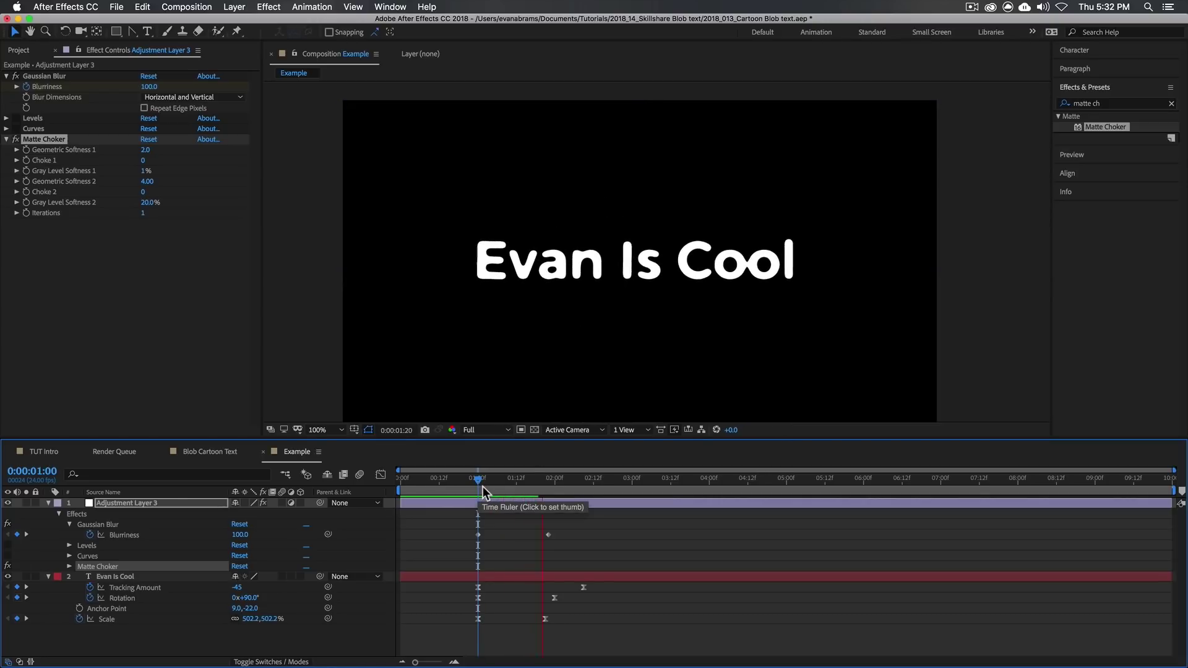
{"action": "left_click", "coordinate": [478, 488]}
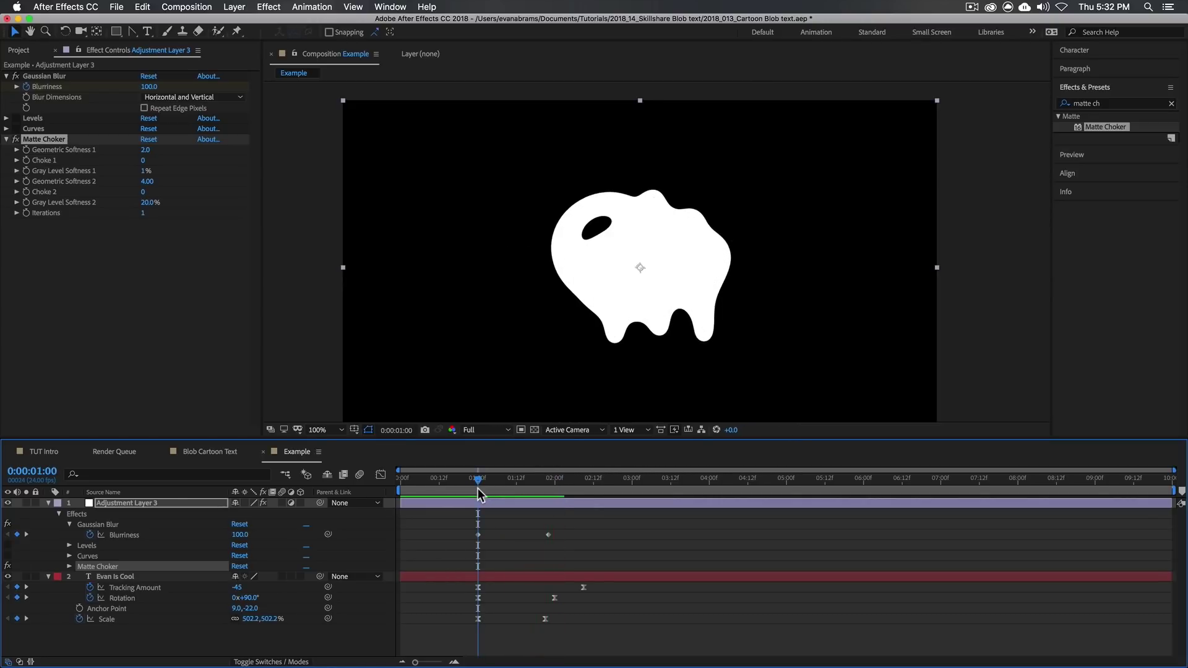
{"action": "left_click", "coordinate": [237, 587]}
{"action": "key", "text": "Up"}
{"action": "key", "text": "Down"}
{"action": "key", "text": "Down"}
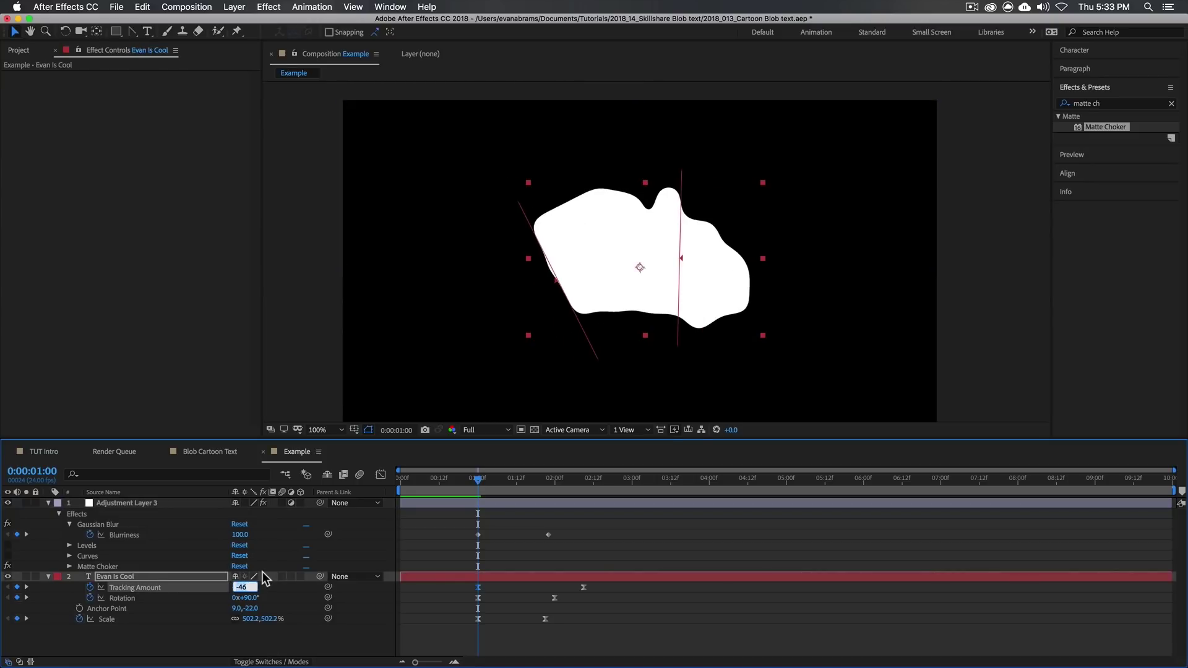
{"action": "left_click", "coordinate": [495, 639]}
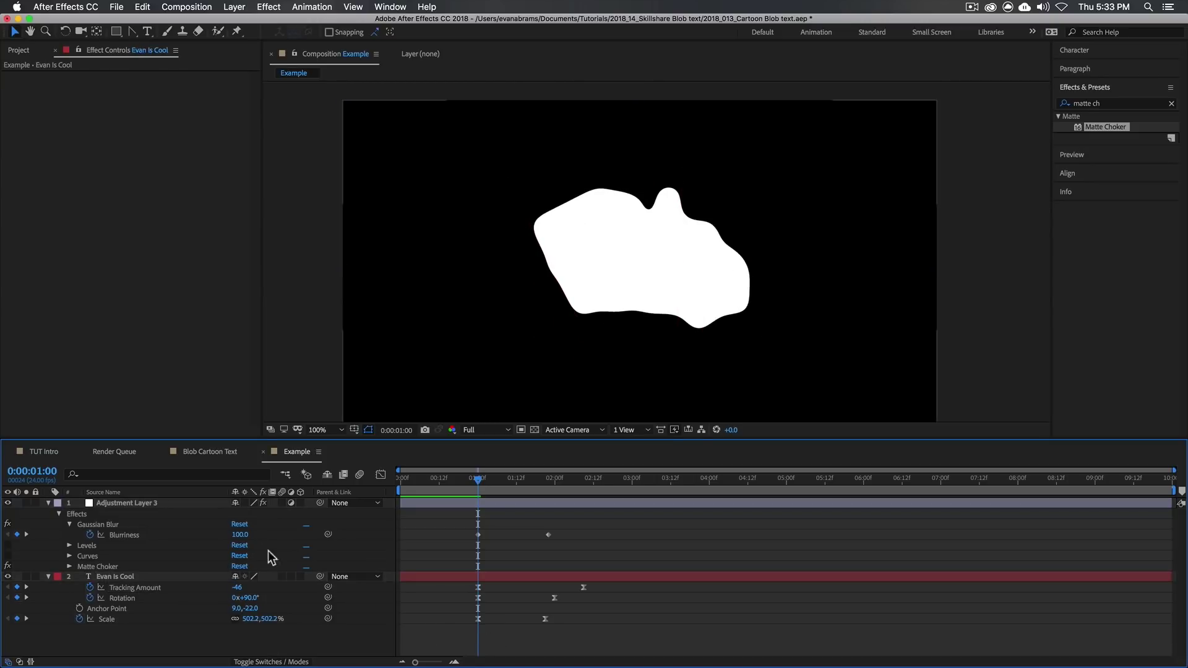
Step: Play and scrub the morph until the text resolves, ending at 0:00:05:00
{"action": "key", "text": "space"}
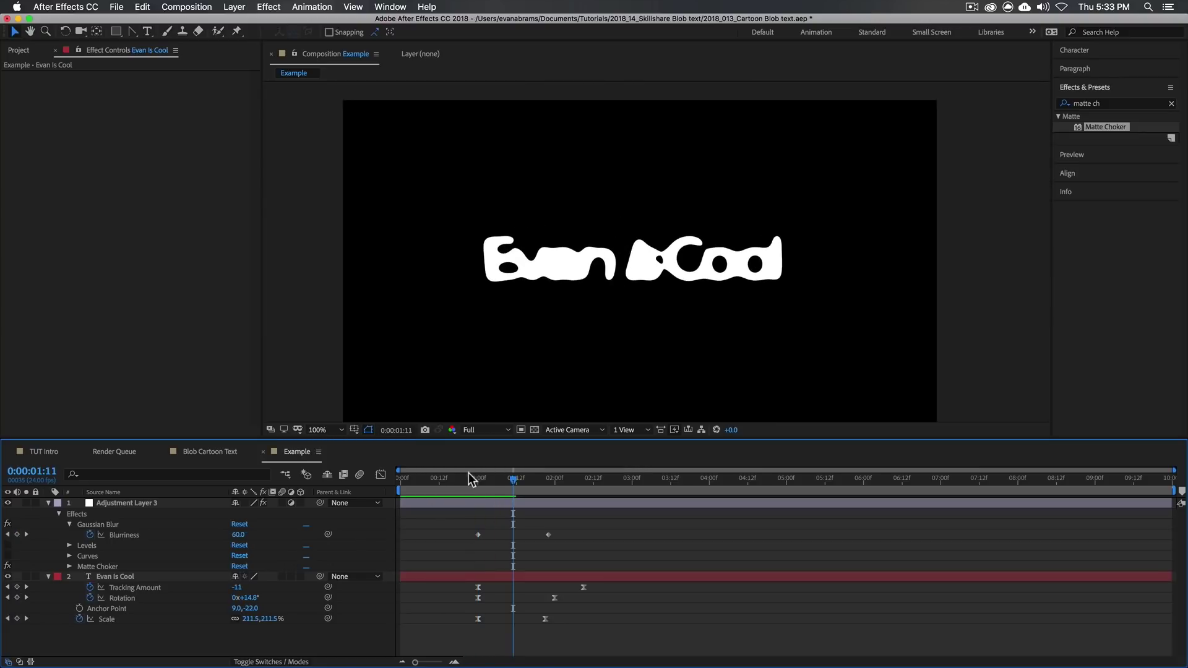
{"action": "key", "text": "space"}
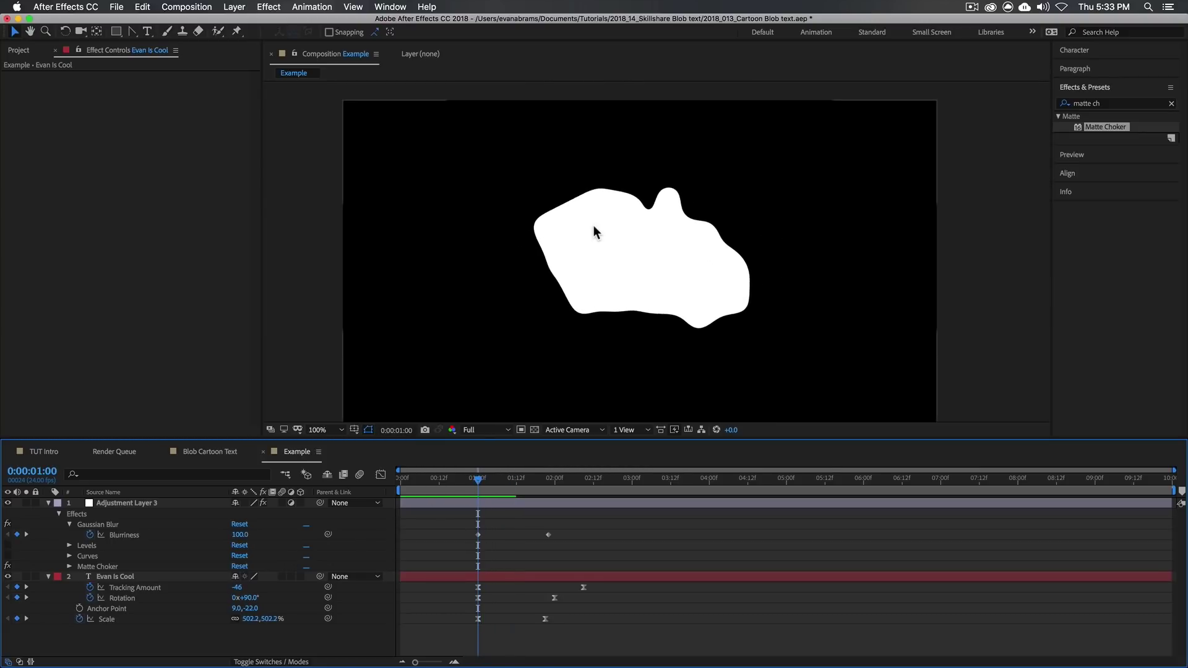
{"action": "key", "text": "space"}
{"action": "left_click", "coordinate": [499, 489]}
{"action": "left_click_drag", "start_coordinate": [499, 489], "coordinate": [478, 518]}
{"action": "mouse_move", "coordinate": [484, 481]}
{"action": "left_mouse_down"}
{"action": "mouse_move", "coordinate": [557, 479]}
{"action": "mouse_move", "coordinate": [484, 499]}
{"action": "left_mouse_up"}
{"action": "key", "text": "space"}
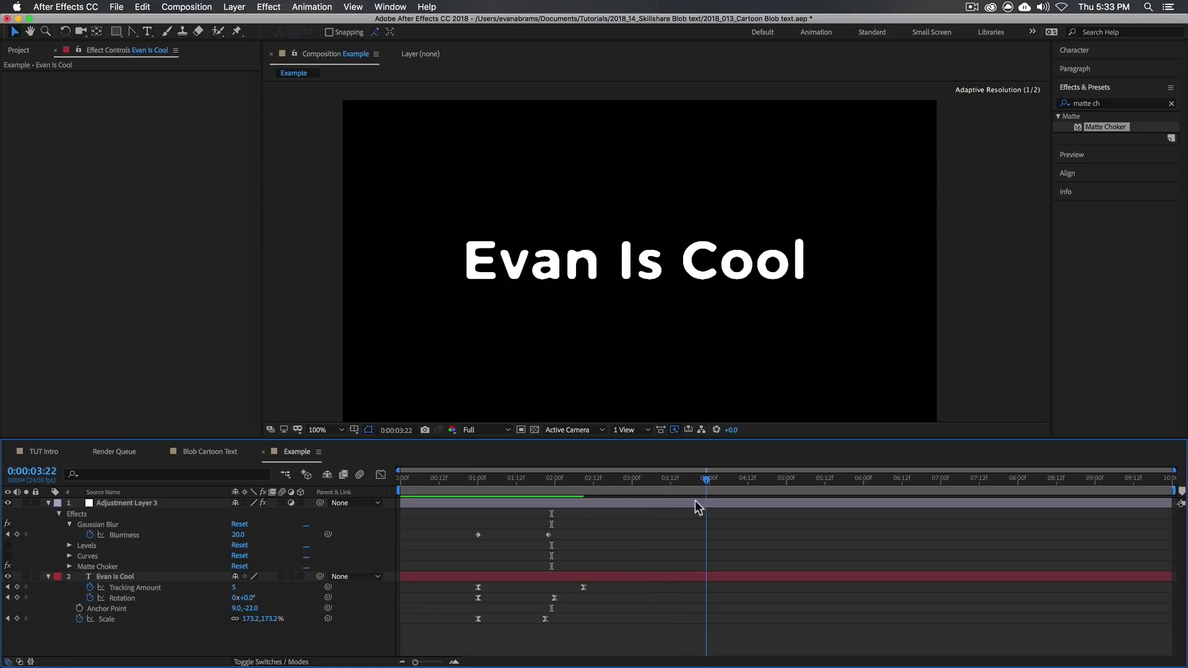
{"action": "key", "text": "space"}
{"action": "left_click_drag", "start_coordinate": [495, 534], "coordinate": [776, 485]}
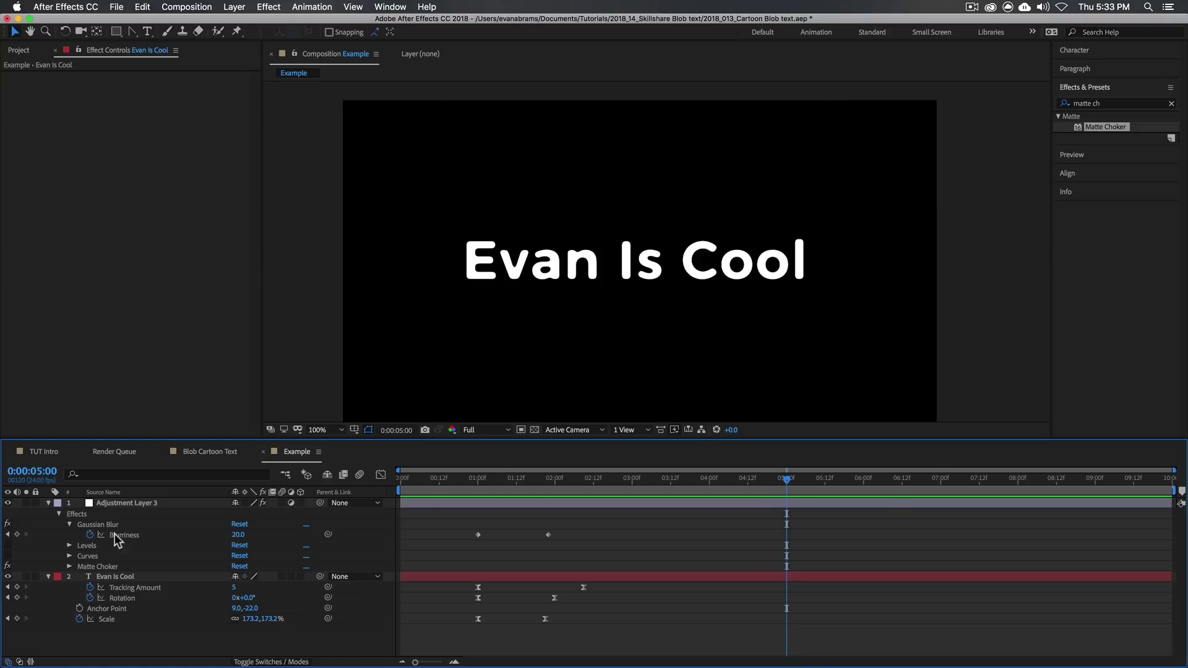
Step: Keyframe Blurriness at 20 at 5:00 and raise it to 132 at 6:00, then return to 5:00
{"action": "left_click", "coordinate": [16, 535]}
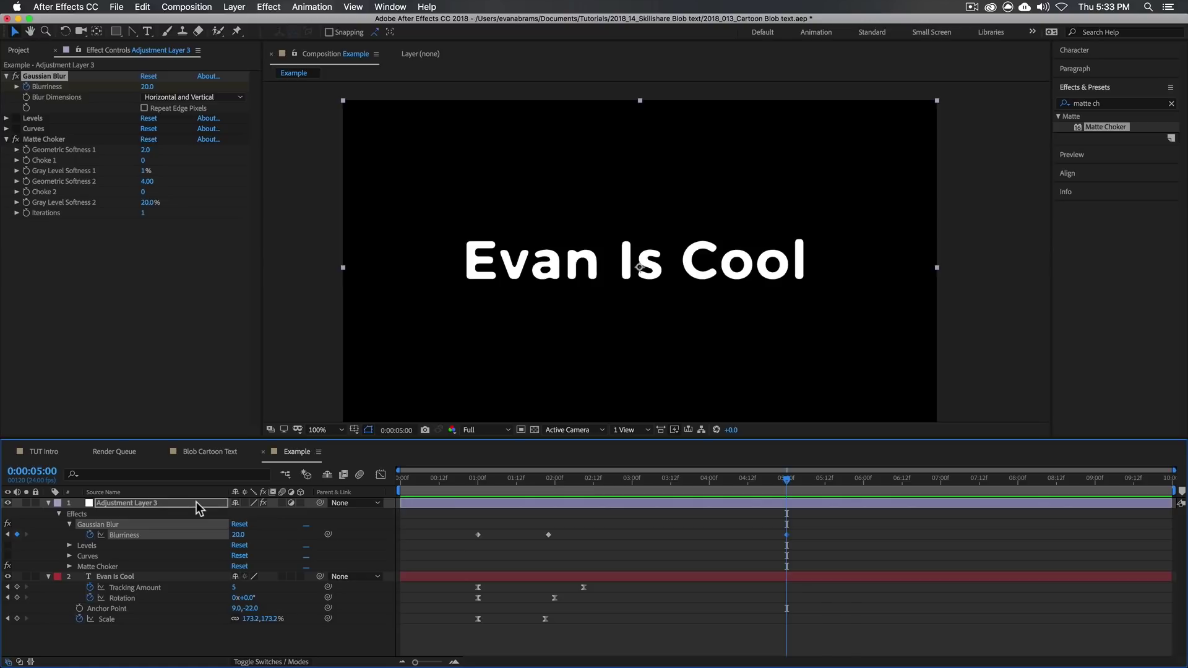
{"action": "key", "text": "shift+Page_Down"}
{"action": "key", "text": "shift+Page_Down"}
{"action": "left_click_drag", "start_coordinate": [238, 534], "coordinate": [334, 530]}
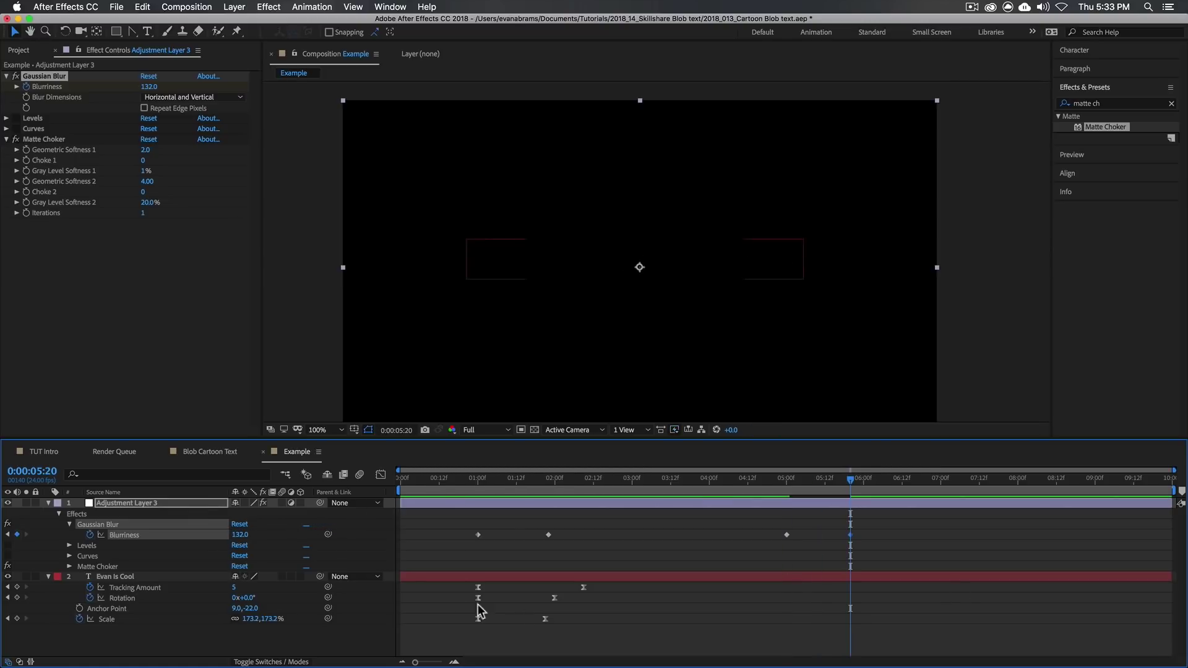
{"action": "left_click", "coordinate": [789, 484]}
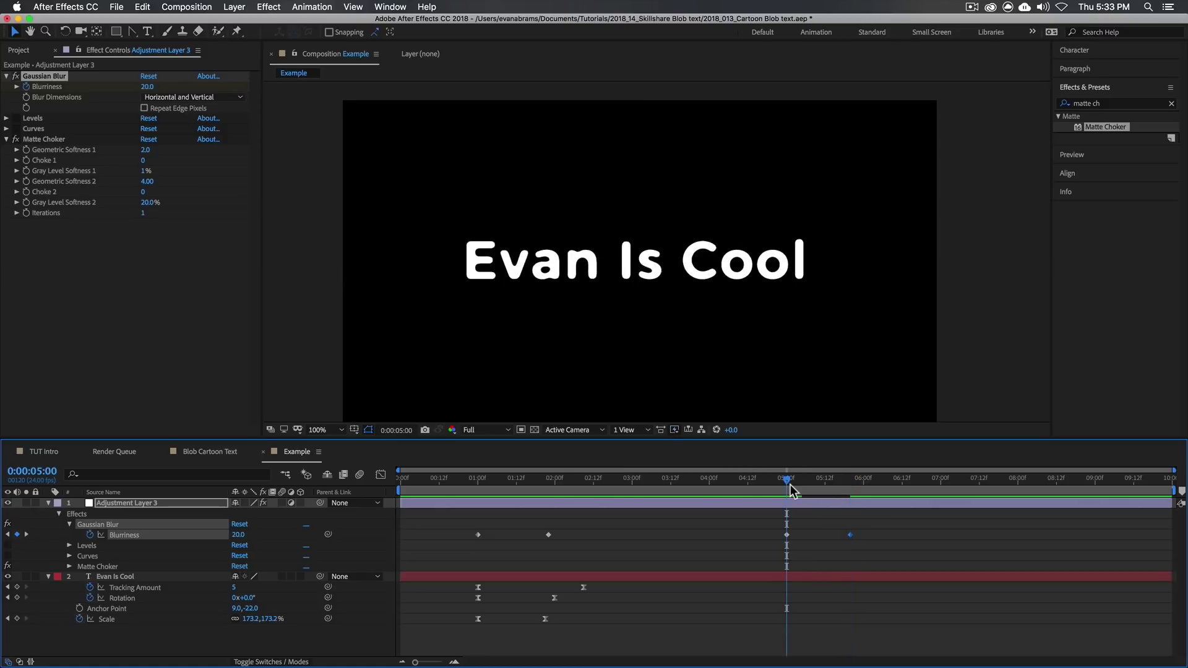
{"action": "left_click_drag", "start_coordinate": [790, 484], "coordinate": [863, 520]}
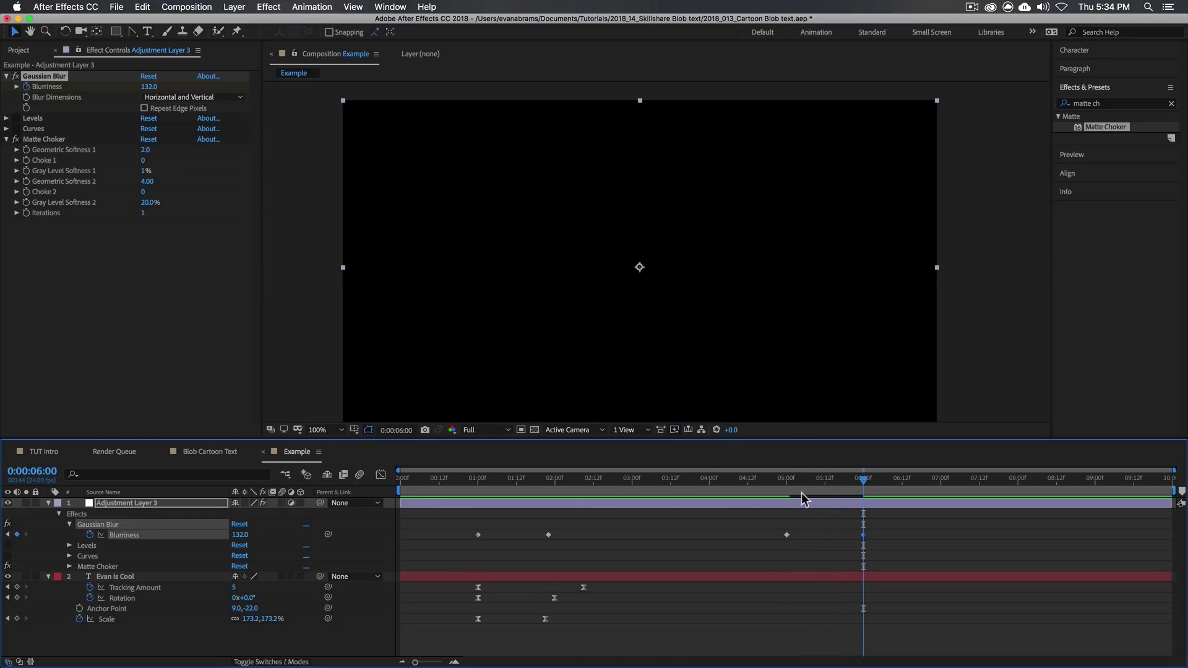
{"action": "mouse_move", "coordinate": [800, 492]}
{"action": "left_mouse_down"}
{"action": "mouse_move", "coordinate": [787, 488]}
{"action": "mouse_move", "coordinate": [833, 495]}
{"action": "mouse_move", "coordinate": [796, 483]}
{"action": "left_mouse_up"}
{"action": "left_click", "coordinate": [6, 75]}
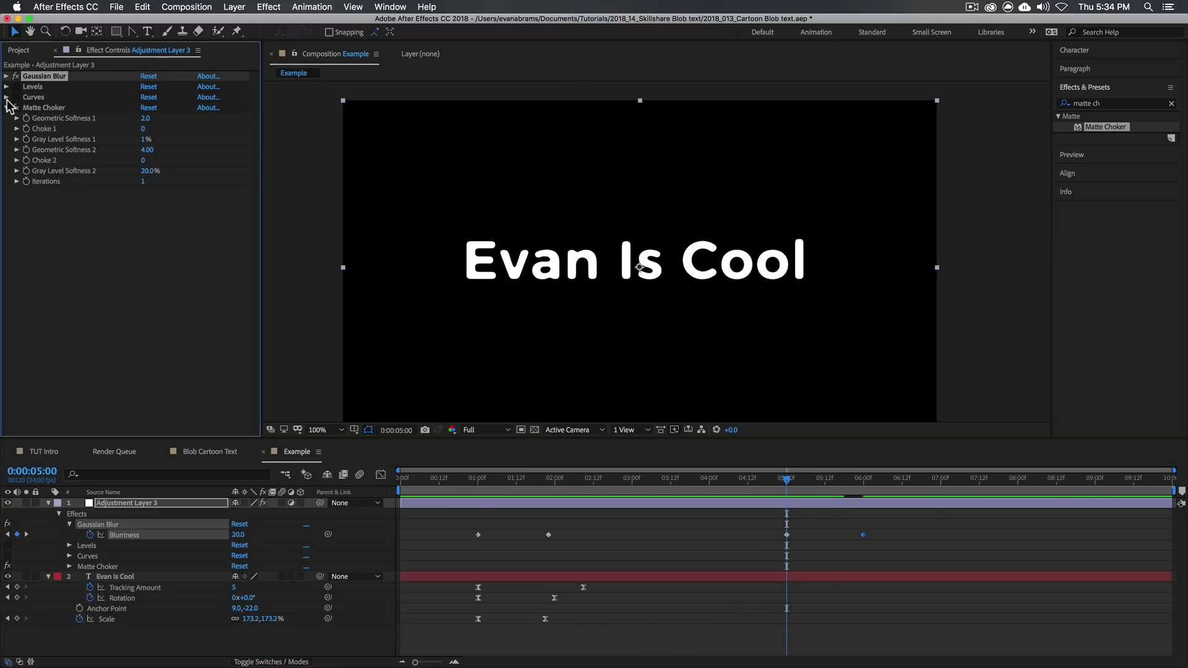
Step: Apply Turbulent Displace to Adjustment Layer 3 and set Amount to 5 at 5:00
{"action": "left_click", "coordinate": [5, 107]}
{"action": "left_click", "coordinate": [1097, 105]}
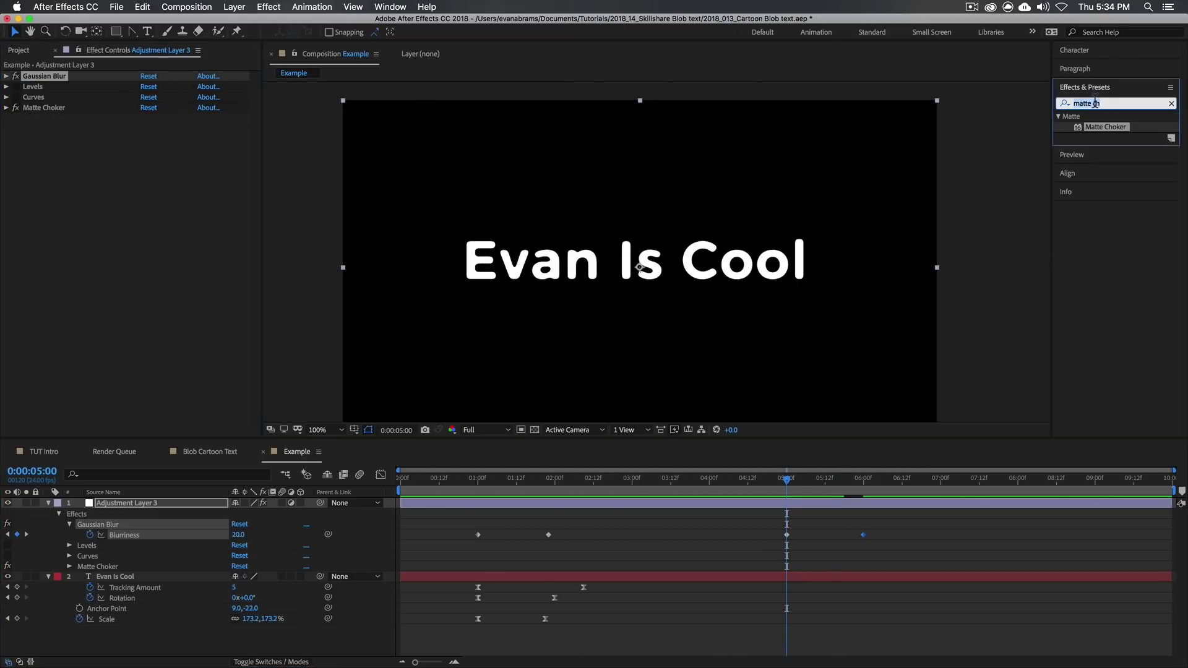
{"action": "type", "text": "turb"}
{"action": "left_click_drag", "start_coordinate": [1108, 125], "coordinate": [45, 75]}
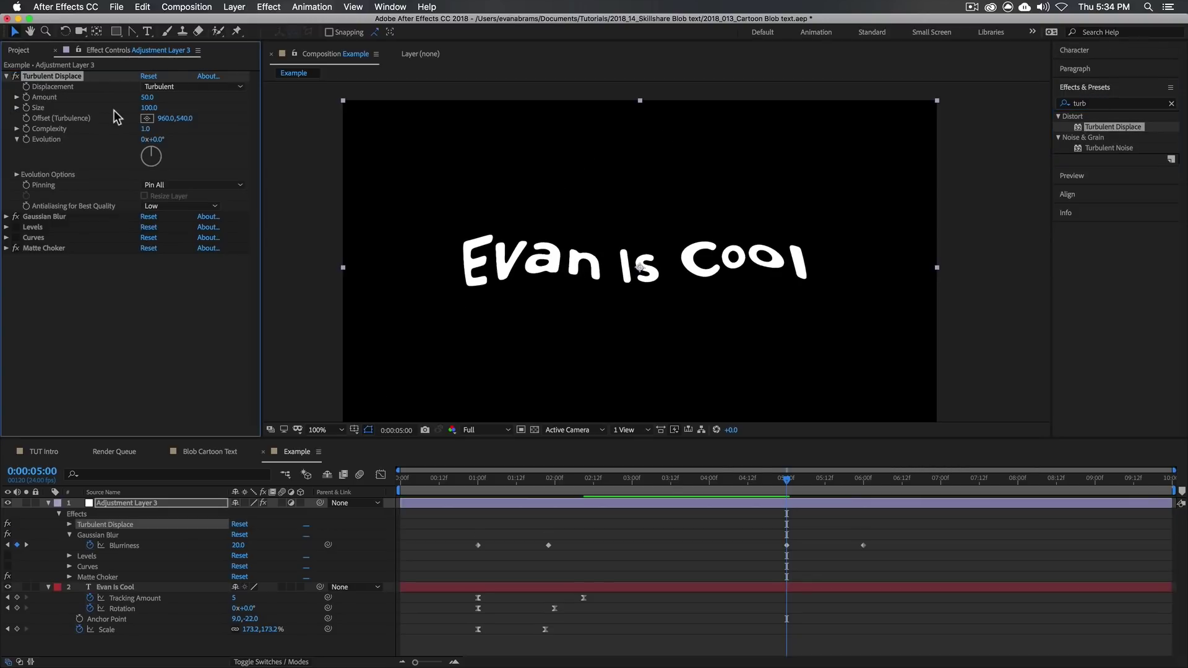
{"action": "left_click", "coordinate": [147, 98]}
{"action": "type", "text": "10"}
{"action": "key", "text": "Return"}
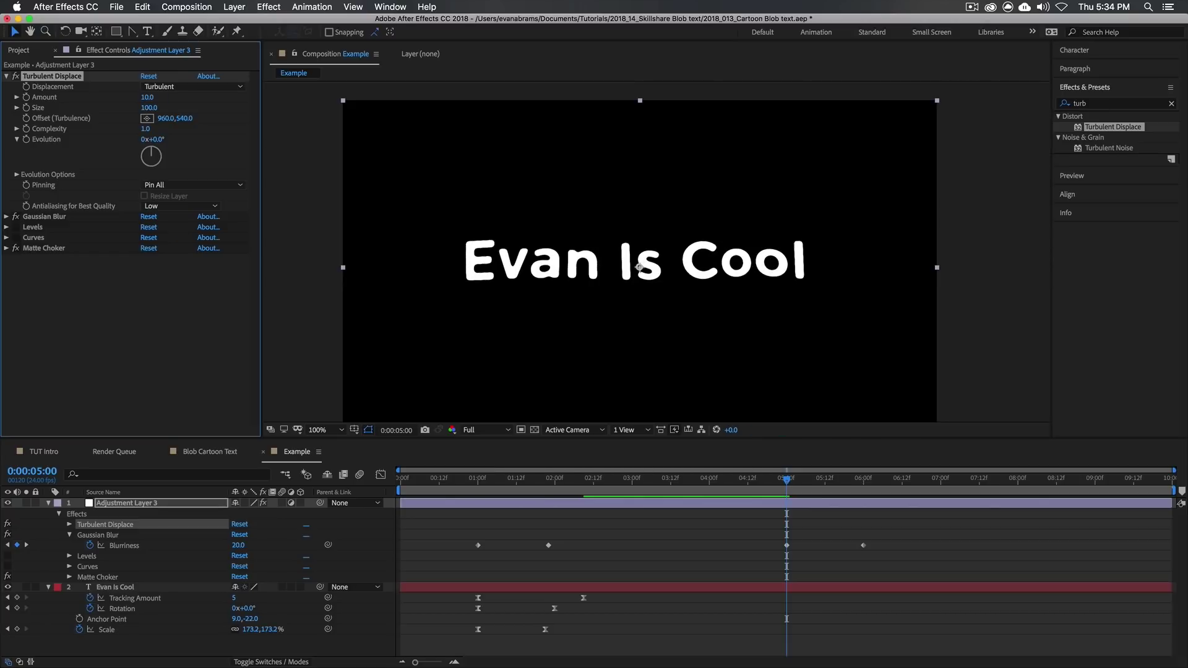
{"action": "left_click", "coordinate": [147, 98]}
{"action": "type", "text": "5"}
{"action": "key", "text": "Return"}
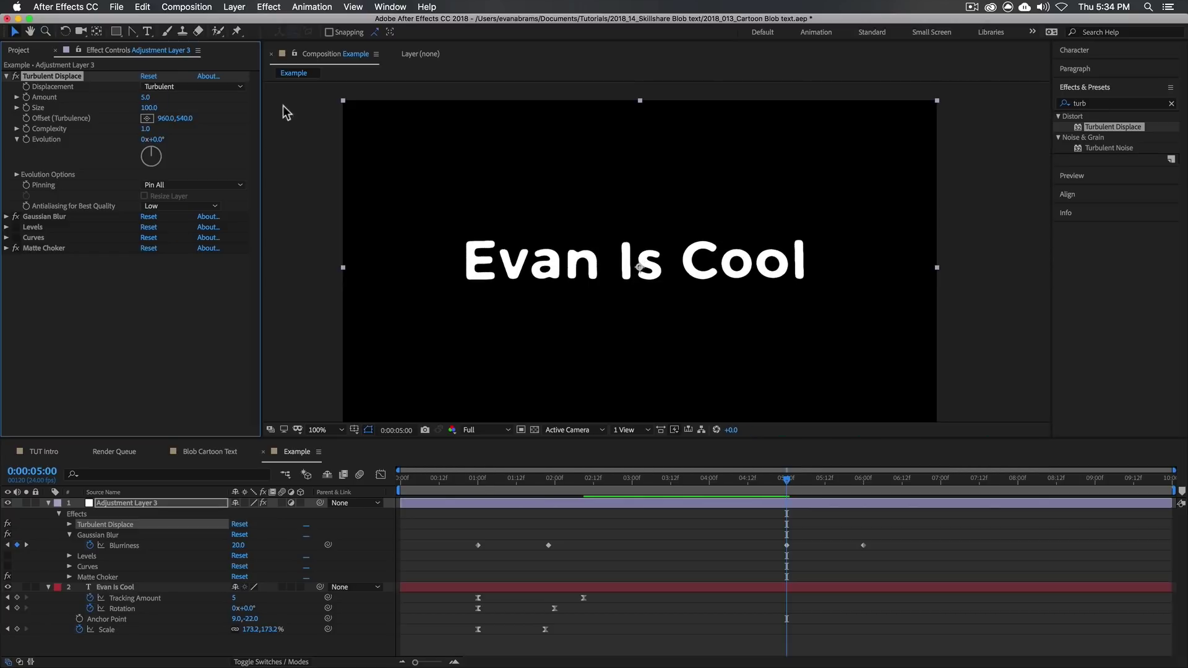
Step: Keyframe Amount at 150, move it to 6:00, and Easy Ease both keyframe sets
{"action": "left_click", "coordinate": [834, 483]}
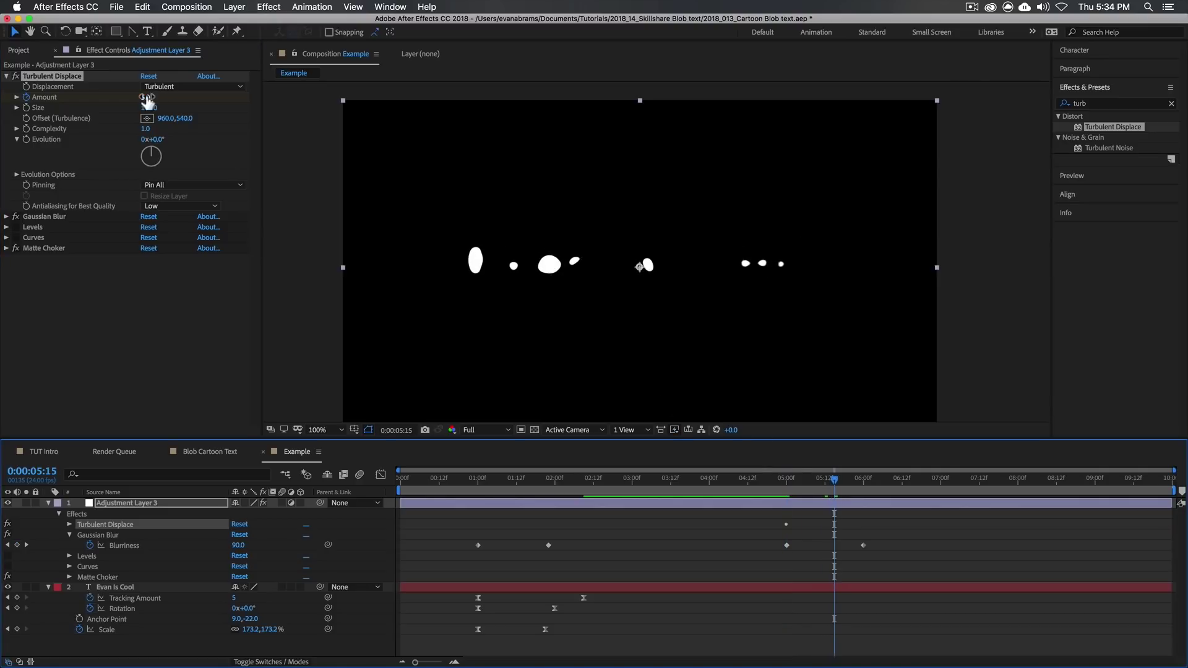
{"action": "left_click", "coordinate": [152, 97]}
{"action": "type", "text": "150"}
{"action": "key", "text": "Return"}
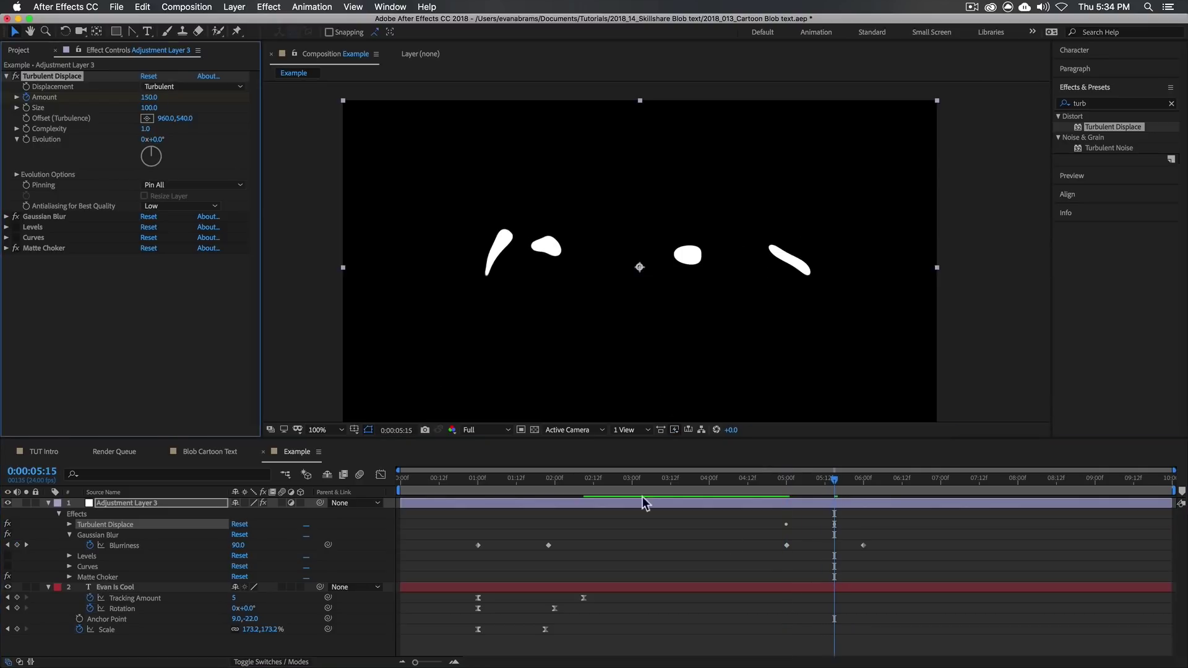
{"action": "key", "text": "u"}
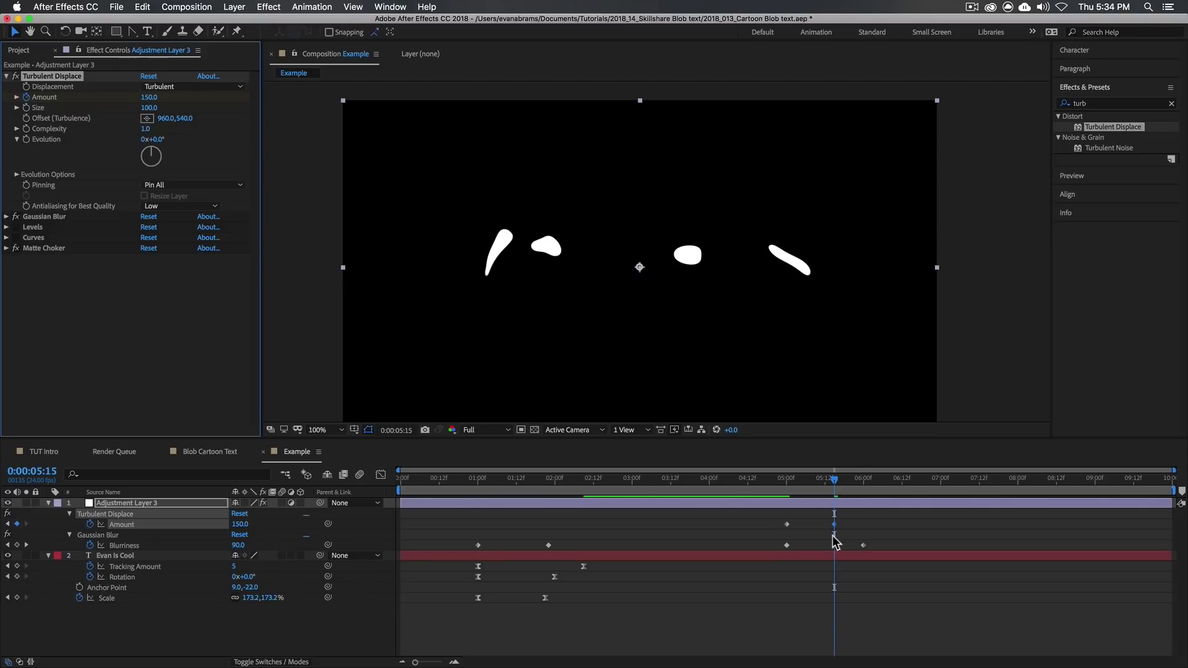
{"action": "left_click_drag", "start_coordinate": [834, 532], "coordinate": [733, 557]}
{"action": "left_click", "coordinate": [786, 480]}
{"action": "key", "text": "F9"}
{"action": "left_click_drag", "start_coordinate": [874, 514], "coordinate": [854, 553]}
{"action": "key", "text": "F9"}
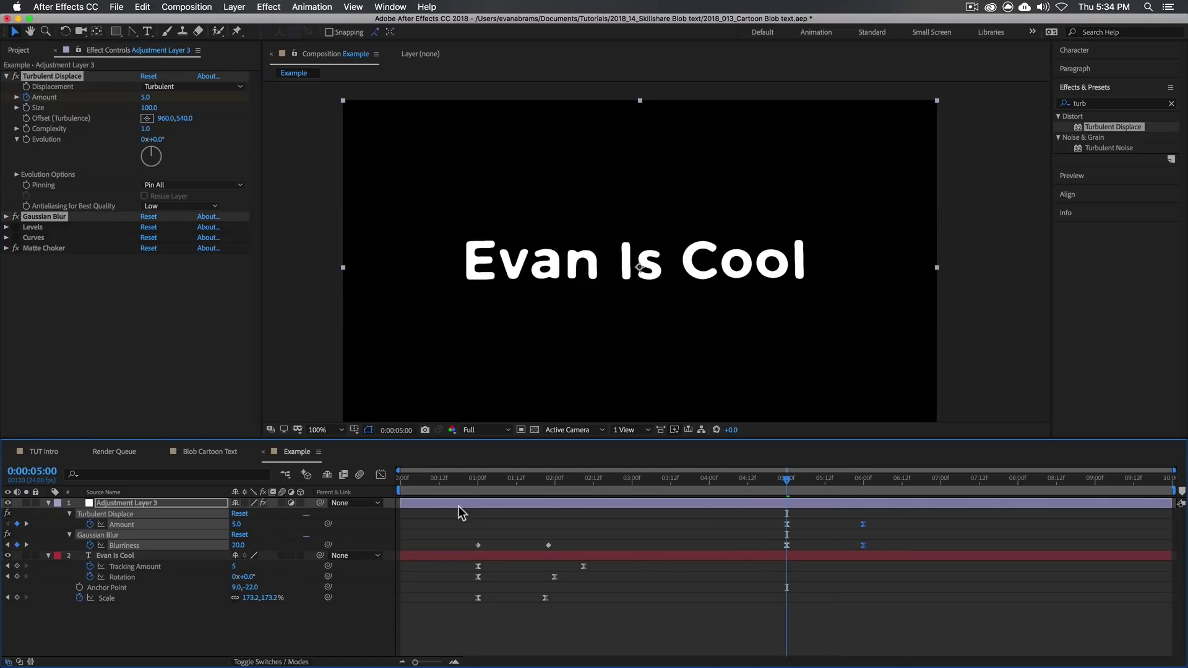
Step: Select the 5:00 keyframes in the Graph Editor and preview the text breaking apart
{"action": "left_click", "coordinate": [384, 475]}
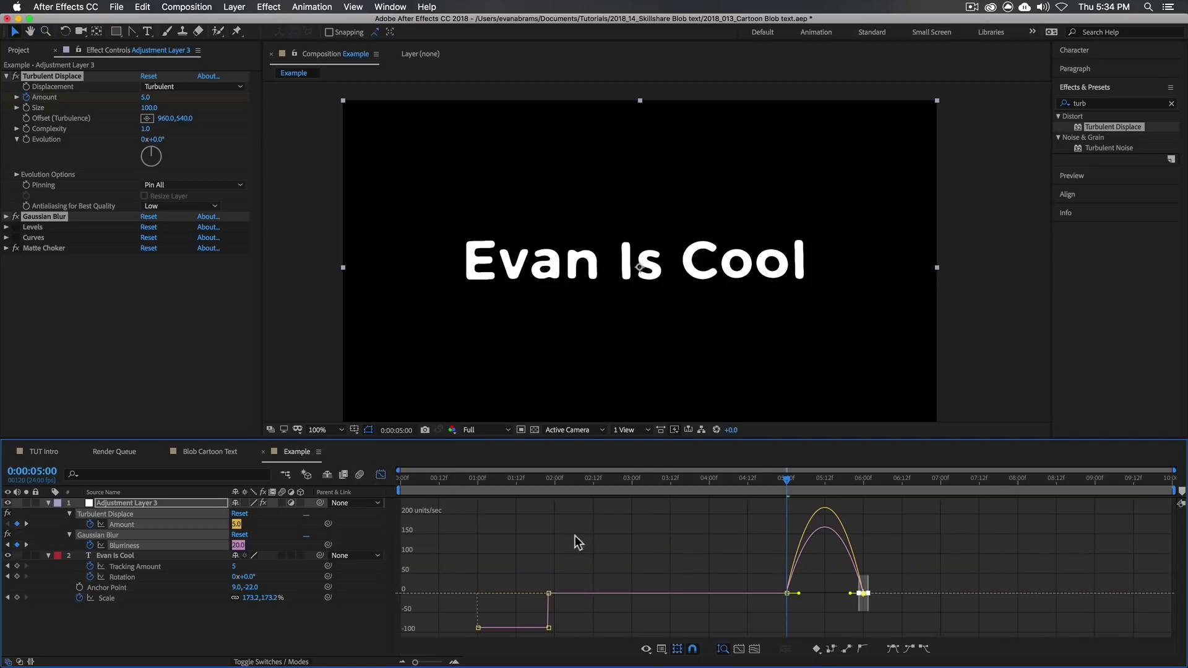
{"action": "left_click_drag", "start_coordinate": [740, 552], "coordinate": [853, 604]}
{"action": "key", "text": "space"}
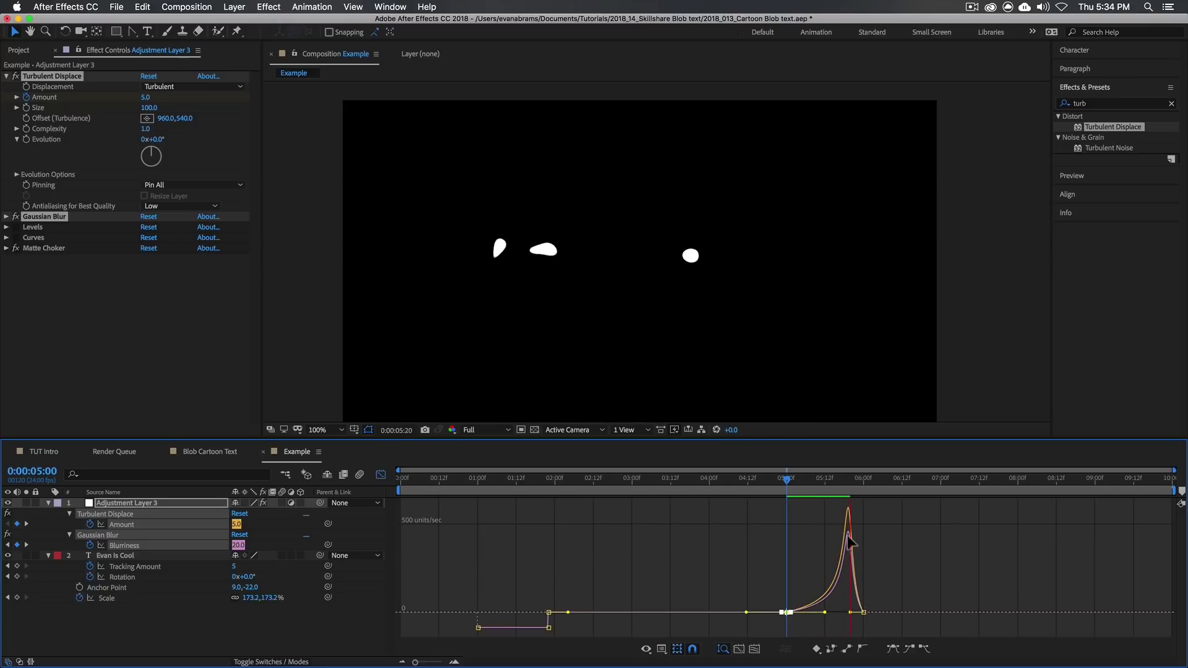
{"action": "key", "text": "space"}
{"action": "left_click_drag", "start_coordinate": [834, 482], "coordinate": [862, 533]}
Step: Back in the layer timeline, select Gaussian Blur and the title text layer near 5:11
{"action": "key", "text": "shift+F3"}
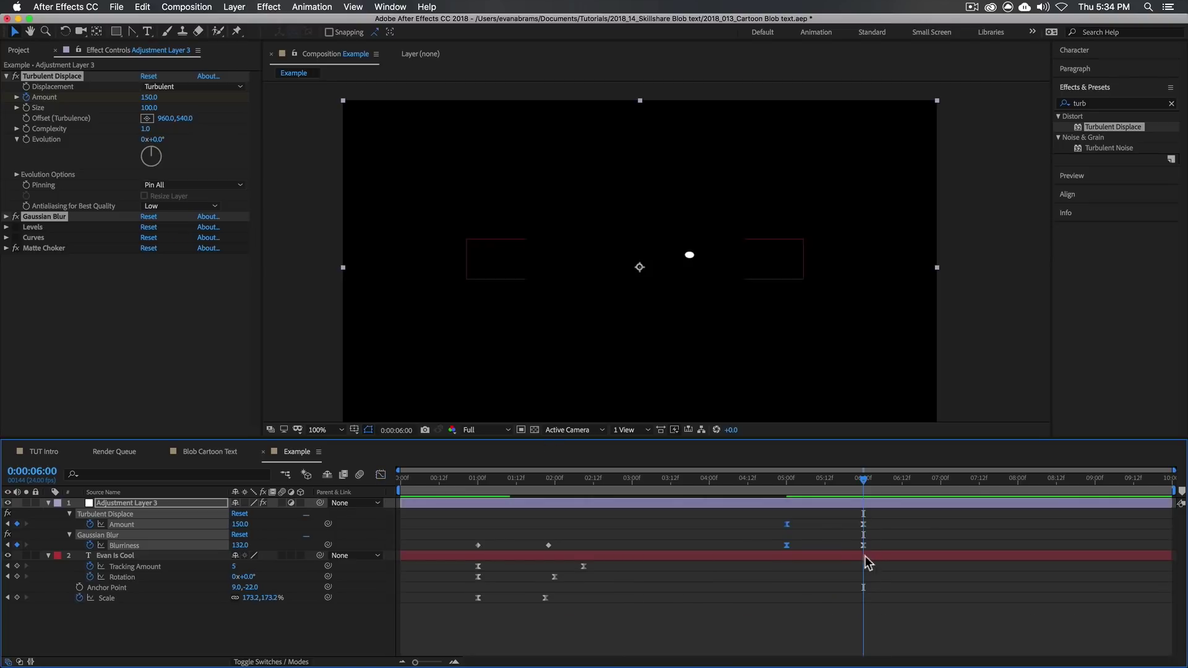
{"action": "left_click", "coordinate": [878, 536]}
{"action": "left_click", "coordinate": [860, 505]}
{"action": "left_click", "coordinate": [67, 216]}
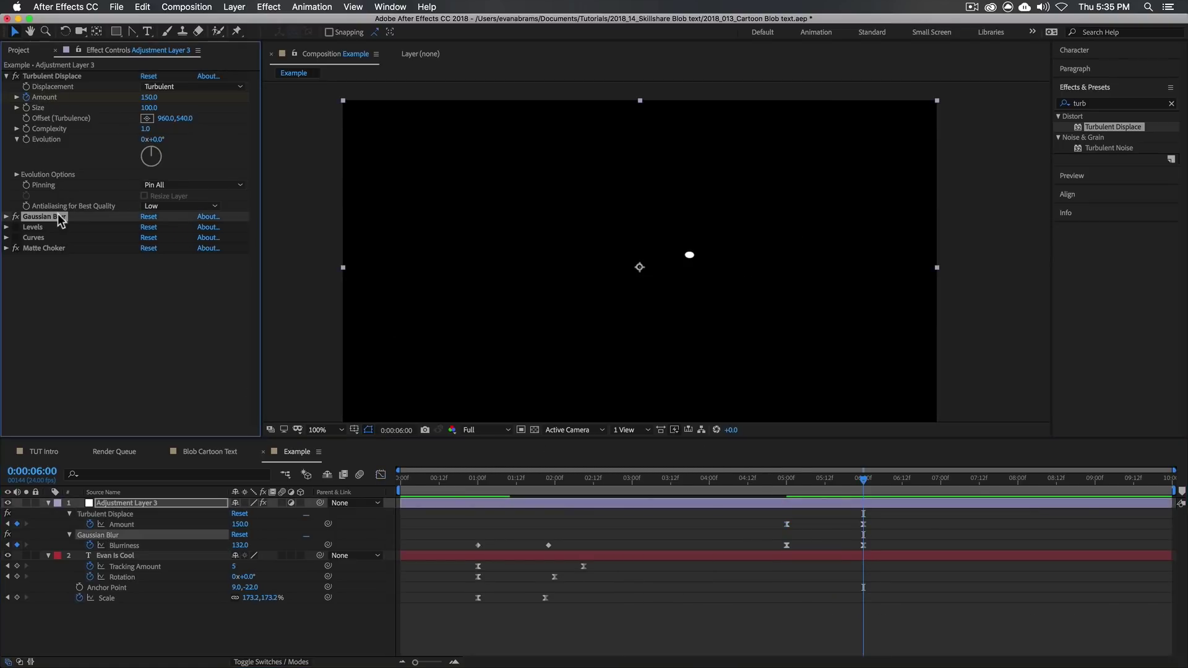
{"action": "left_click", "coordinate": [841, 555]}
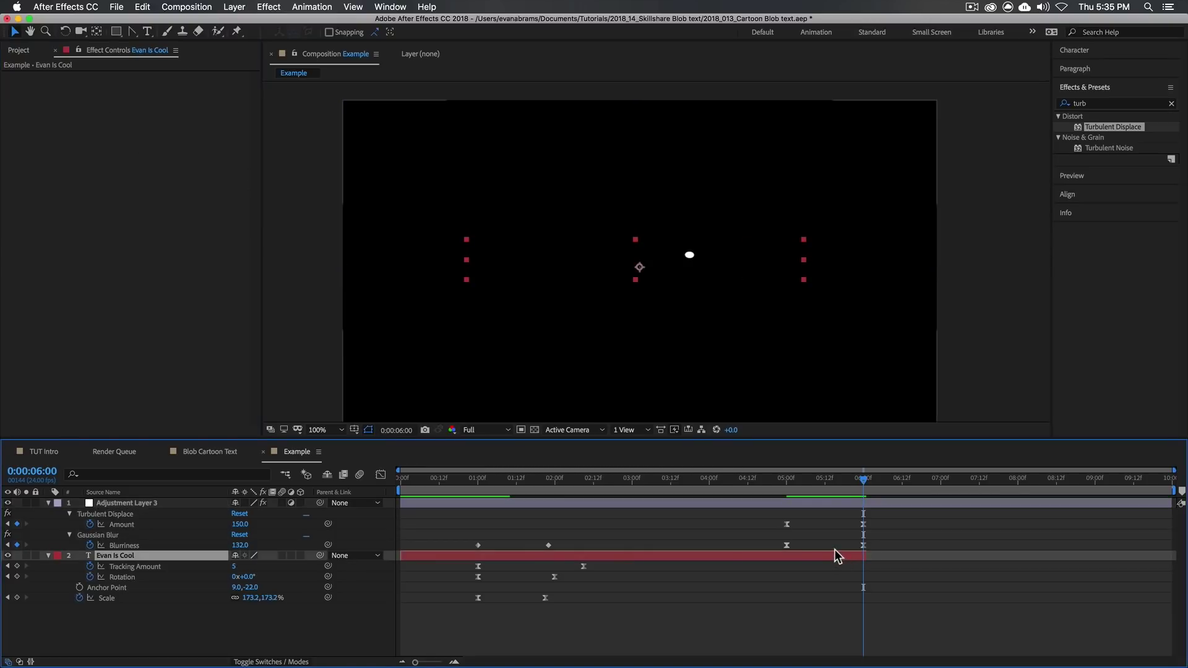
{"action": "left_click_drag", "start_coordinate": [866, 480], "coordinate": [443, 511]}
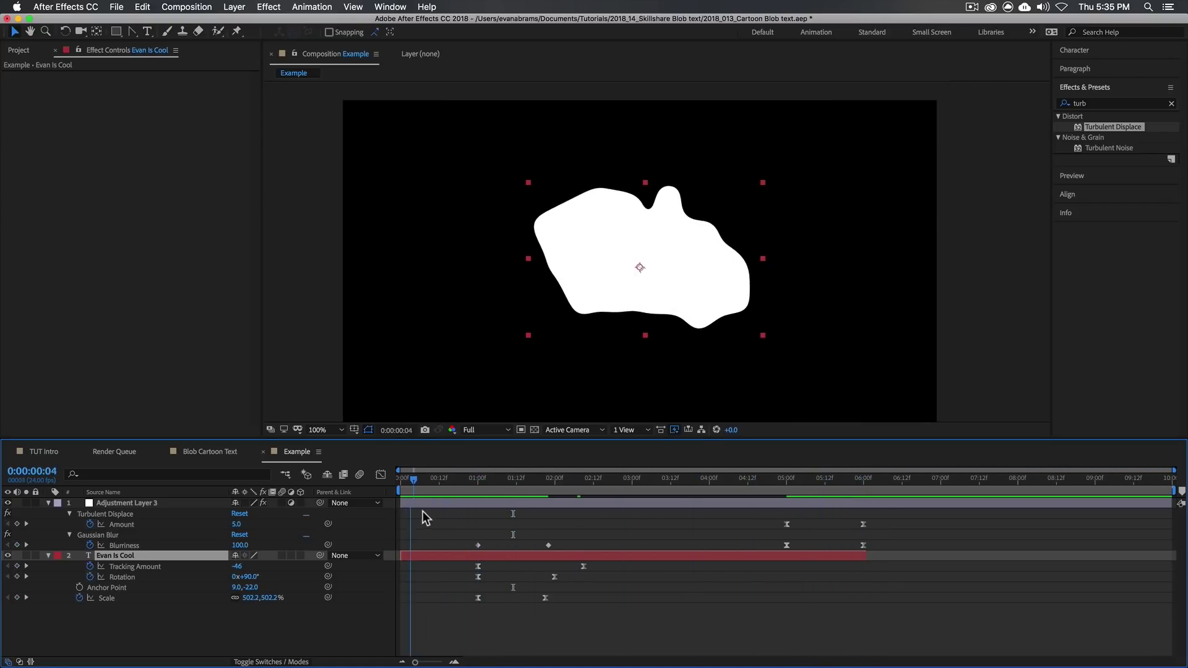
Step: Set the Evan Is Cool Scale to 122.2% at frame 13 and preview the intro
{"action": "left_click_drag", "start_coordinate": [263, 598], "coordinate": [244, 604]}
{"action": "left_click", "coordinate": [488, 610]}
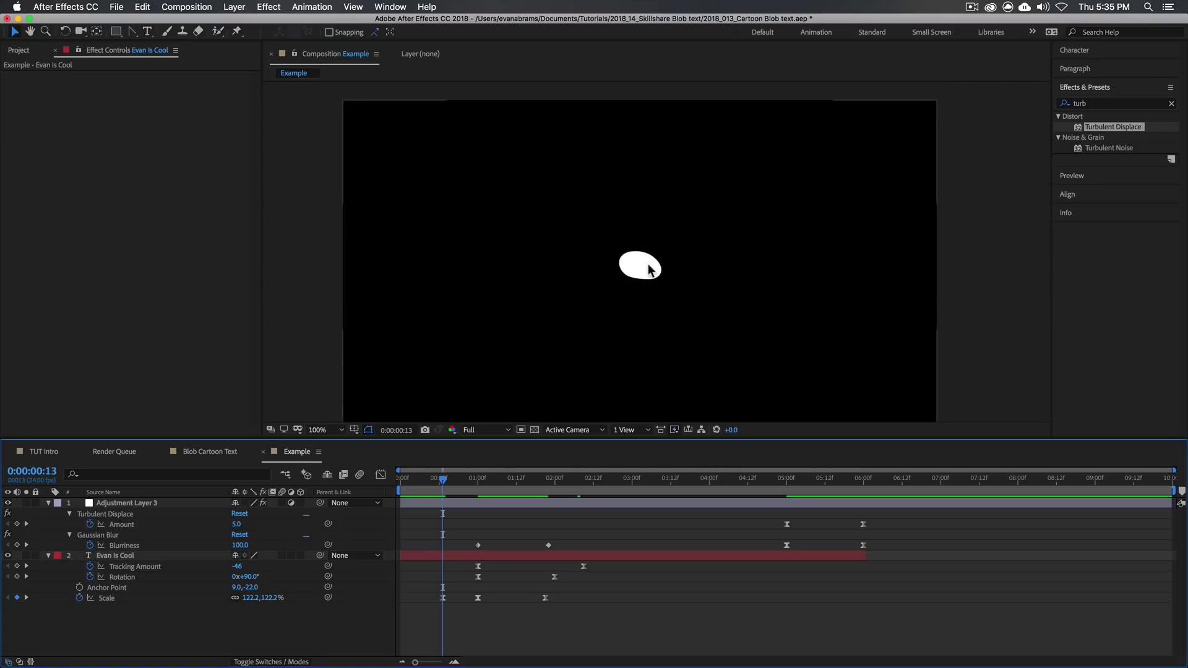
{"action": "left_click", "coordinate": [492, 554]}
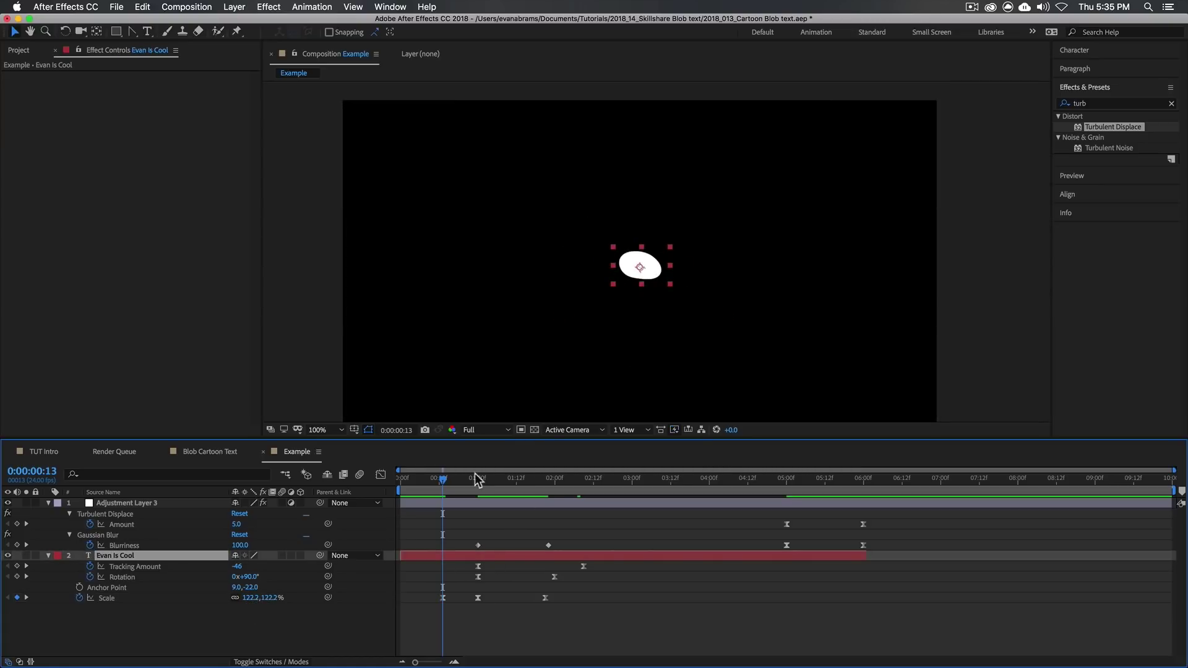
{"action": "left_click_drag", "start_coordinate": [444, 484], "coordinate": [407, 493]}
{"action": "key", "text": "space"}
{"action": "left_click", "coordinate": [443, 480]}
Step: Move the 1-second Scale keyframe a few frames later, to about 1:03
{"action": "left_click", "coordinate": [478, 597]}
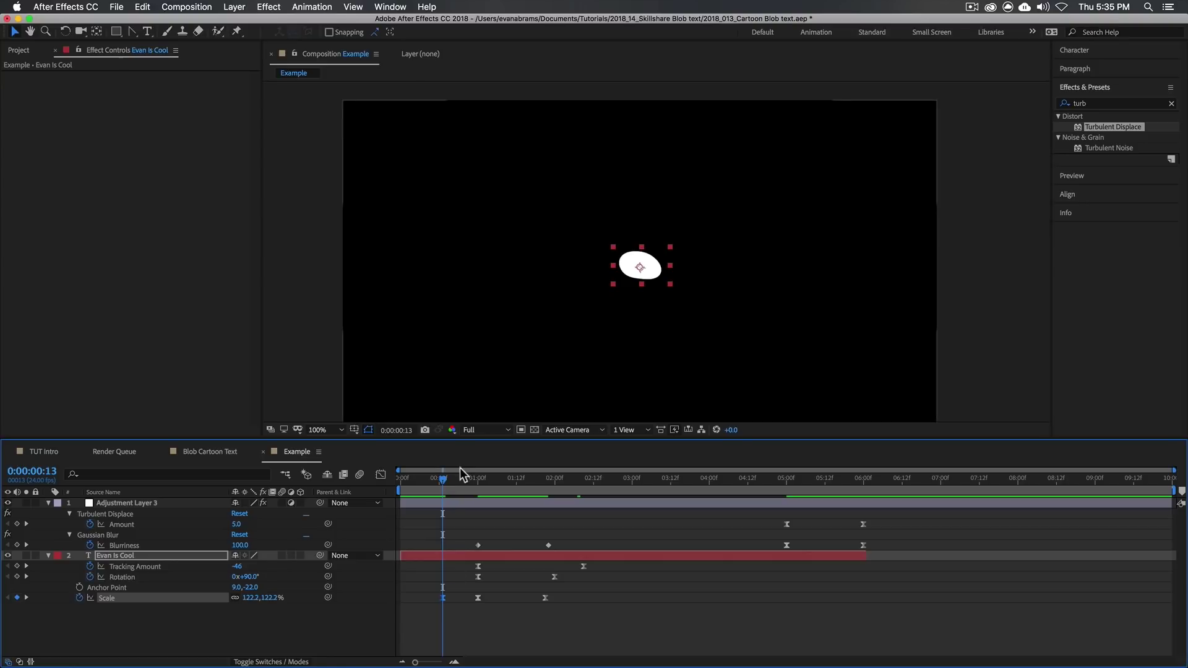
{"action": "mouse_move", "coordinate": [458, 475]}
{"action": "left_mouse_down"}
{"action": "mouse_move", "coordinate": [468, 492]}
{"action": "mouse_move", "coordinate": [446, 498]}
{"action": "mouse_move", "coordinate": [473, 490]}
{"action": "left_mouse_up"}
{"action": "left_click", "coordinate": [478, 598]}
{"action": "left_click_drag", "start_coordinate": [478, 597], "coordinate": [486, 598]}
{"action": "left_click_drag", "start_coordinate": [458, 488], "coordinate": [442, 488]}
{"action": "left_click", "coordinate": [547, 622]}
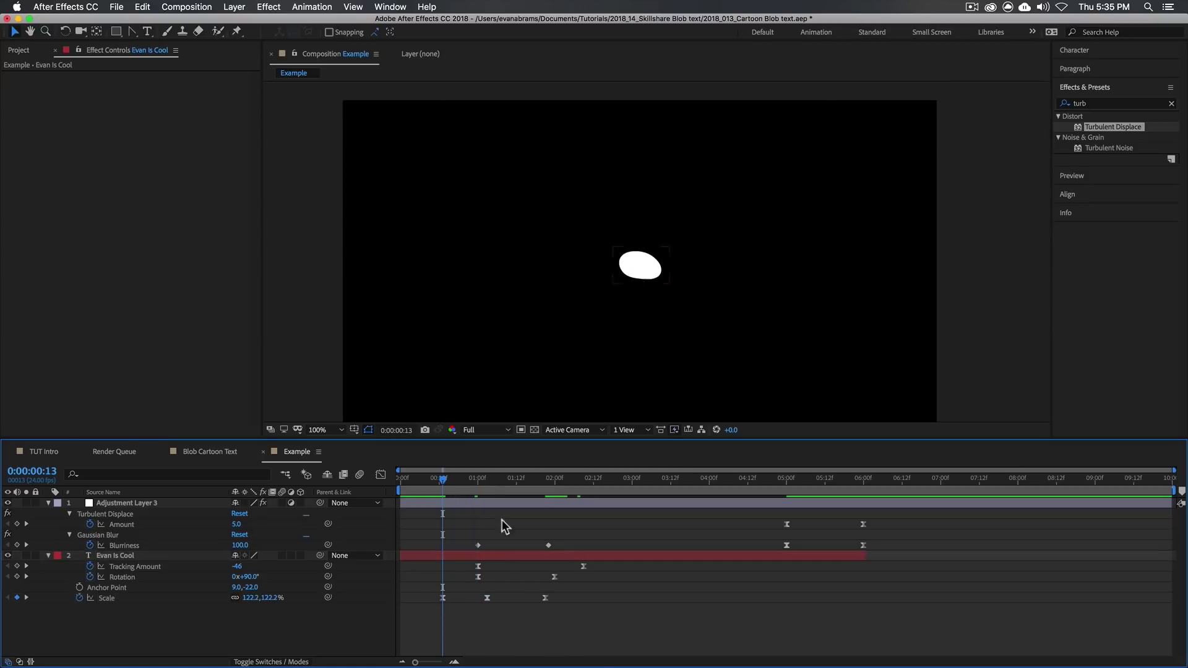
{"action": "left_click", "coordinate": [122, 557]}
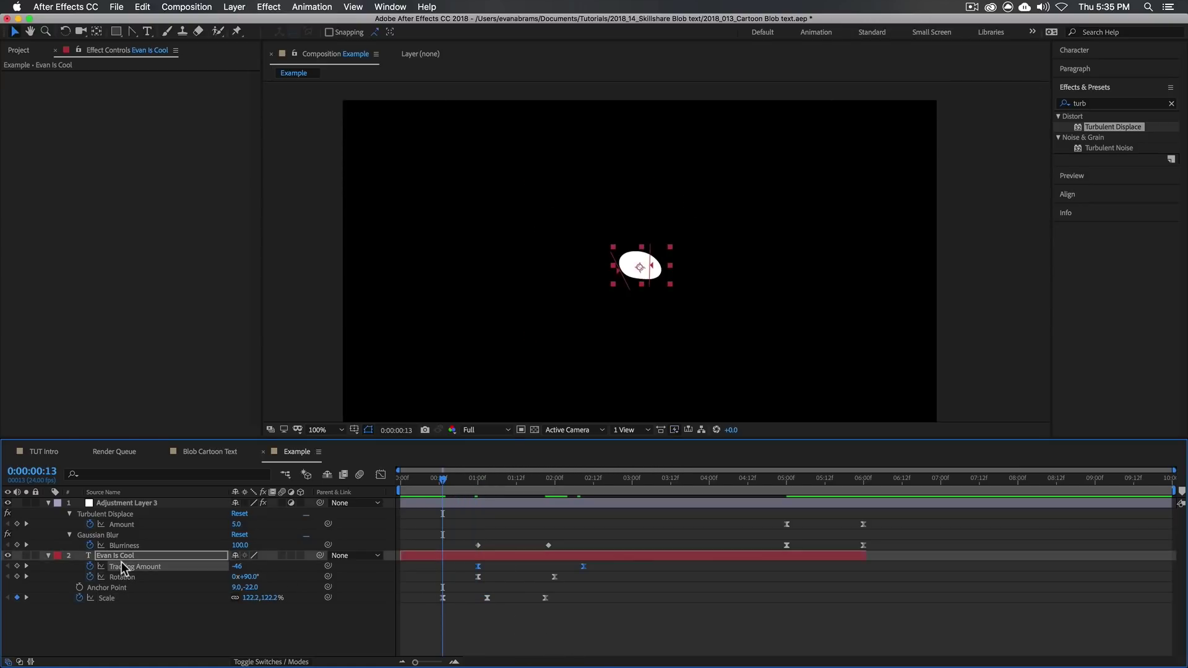
Step: Keyframe Position so the blob starts at 1744,182 in the upper right at 0:00
{"action": "key", "text": "p"}
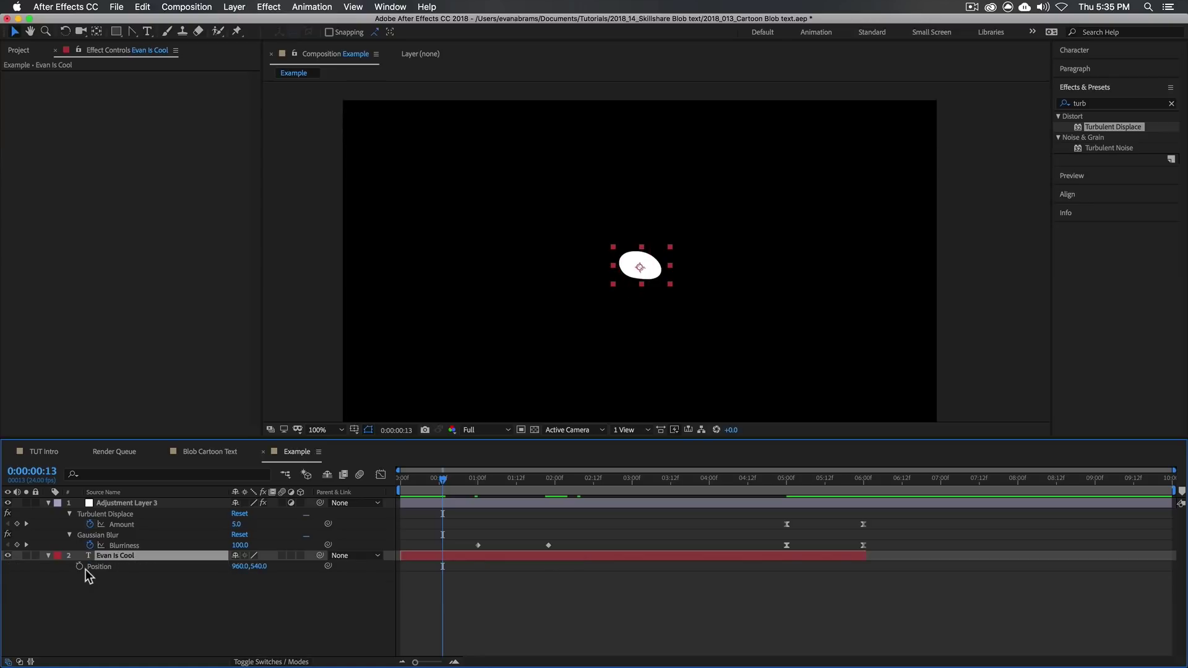
{"action": "left_click", "coordinate": [79, 567]}
{"action": "key", "text": "u"}
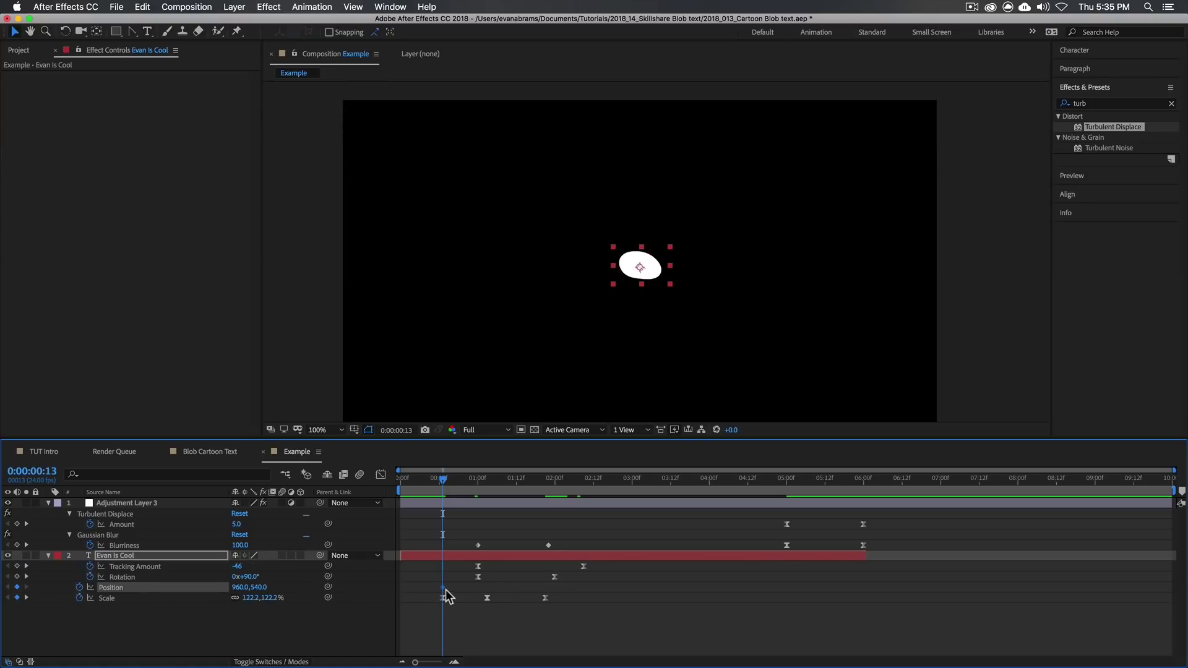
{"action": "left_click_drag", "start_coordinate": [454, 594], "coordinate": [463, 591]}
{"action": "left_click_drag", "start_coordinate": [427, 481], "coordinate": [374, 513]}
{"action": "left_click_drag", "start_coordinate": [668, 255], "coordinate": [898, 156]}
Step: Preview the fly-in, adjust the motion path, and replay the animation from the start
{"action": "key", "text": "space"}
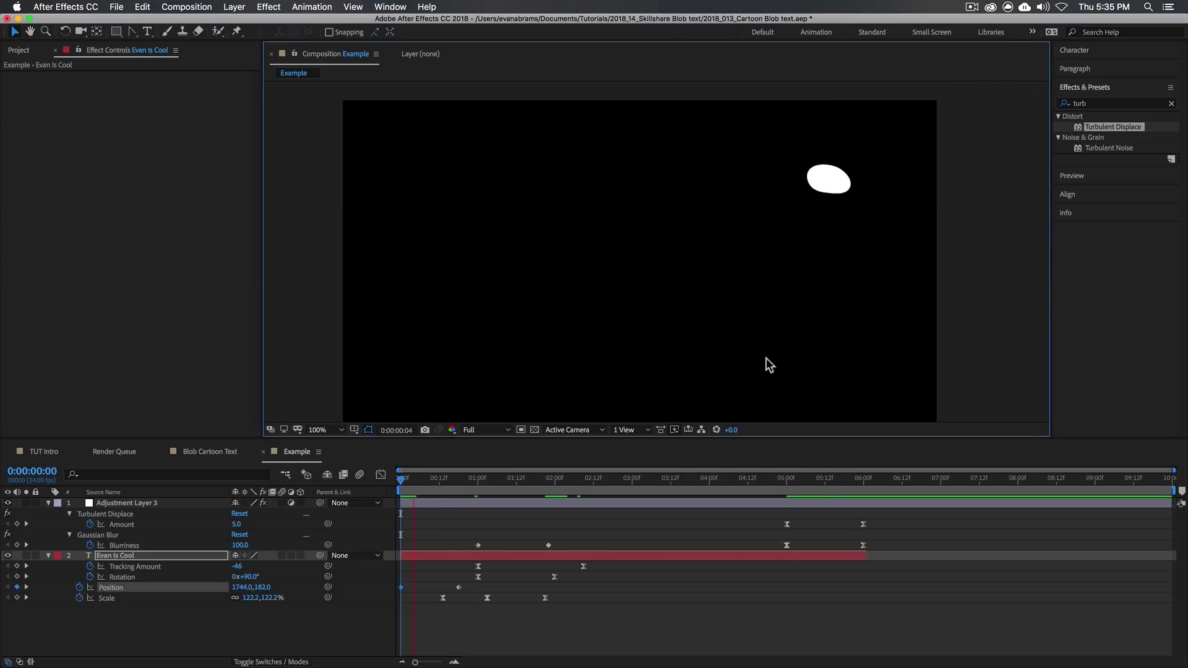
{"action": "key", "text": "space"}
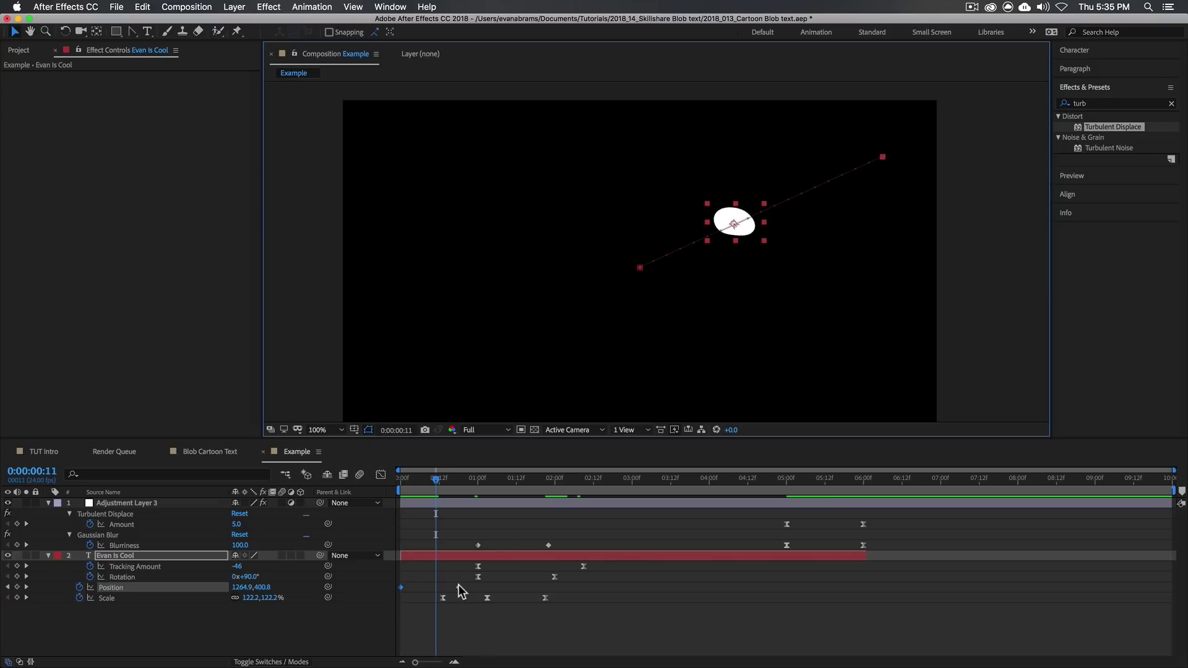
{"action": "left_click_drag", "start_coordinate": [459, 586], "coordinate": [402, 631]}
{"action": "key", "text": "shift+F3"}
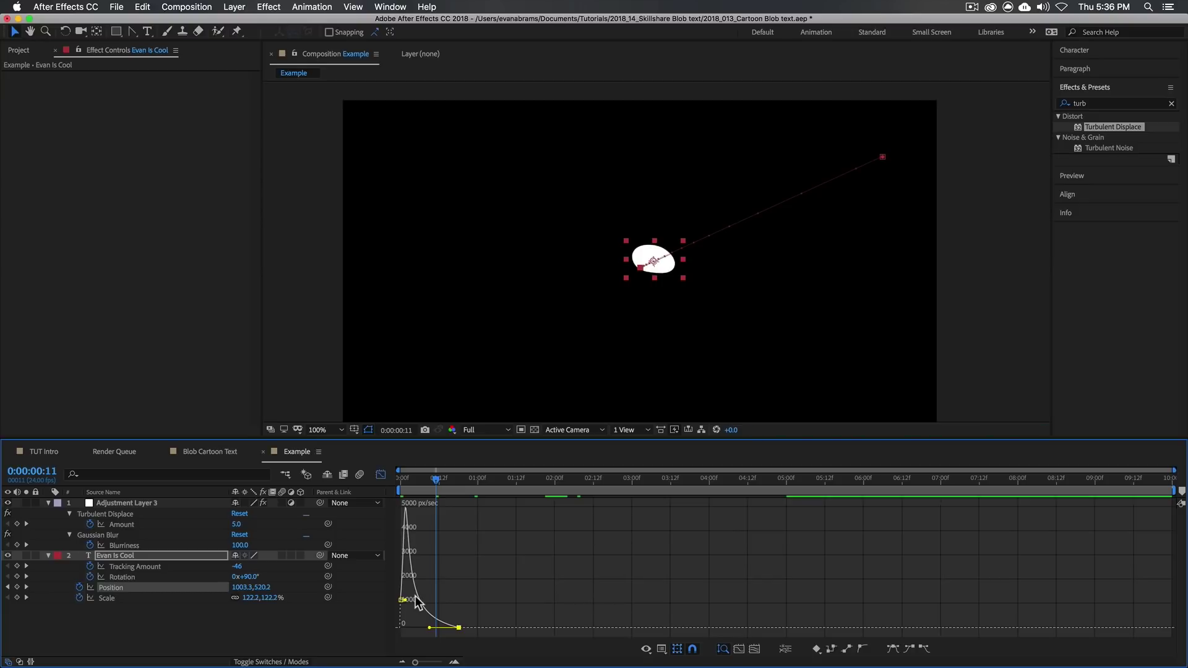
{"action": "key", "text": "shift+F3"}
{"action": "key", "text": "Home"}
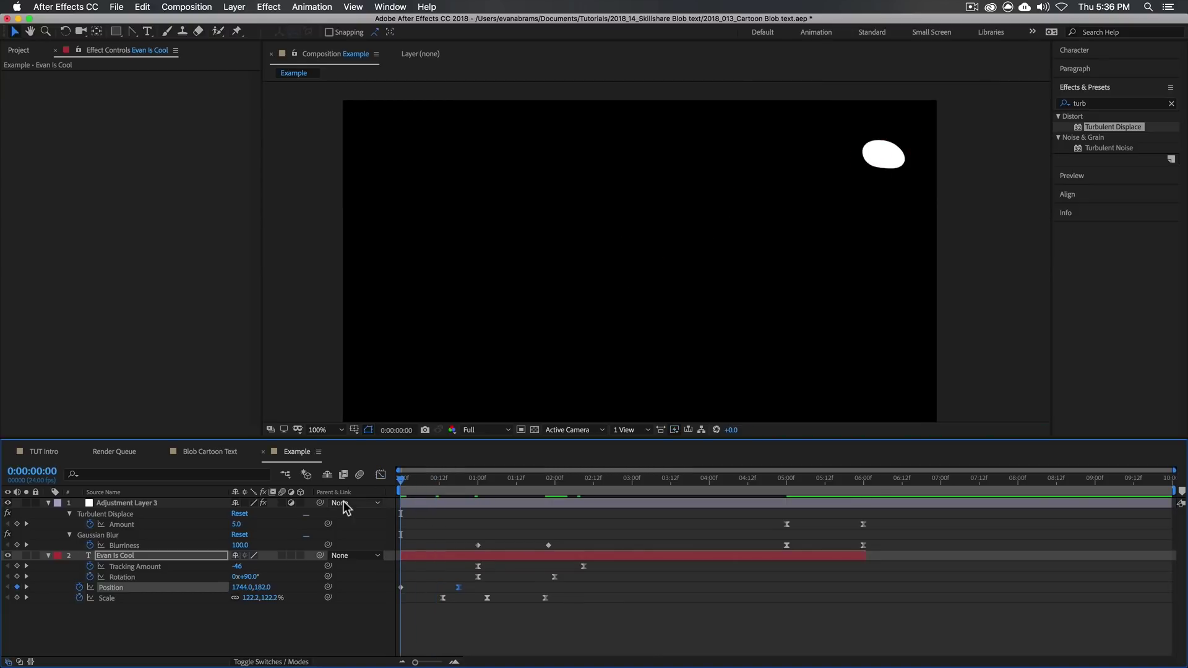
{"action": "key", "text": "space"}
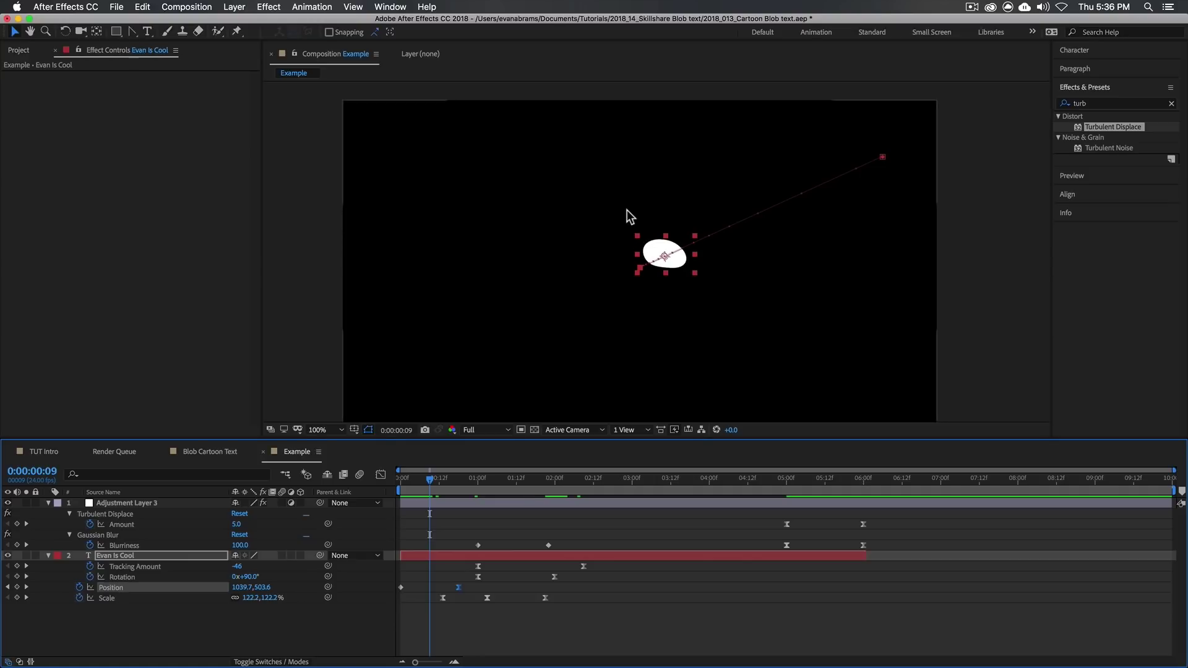
{"action": "left_click", "coordinate": [458, 576]}
{"action": "left_click", "coordinate": [448, 558]}
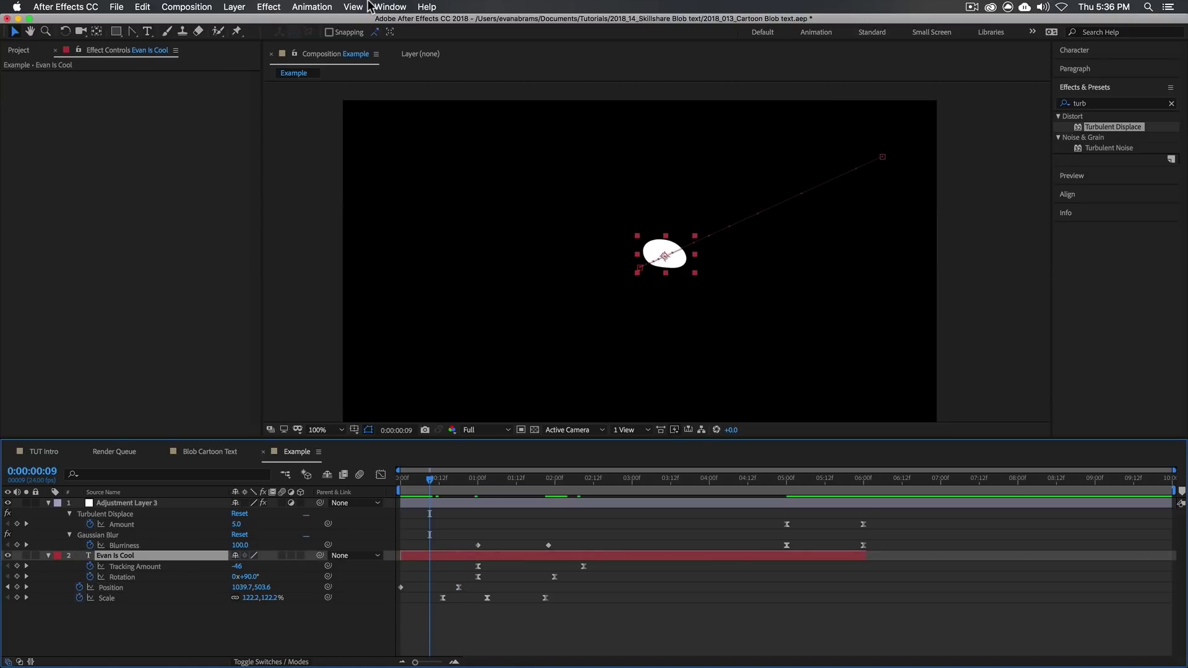
Step: Search 'ech' and drop the Echo effect onto the Evan Is Cool layer
{"action": "left_click", "coordinate": [1098, 106]}
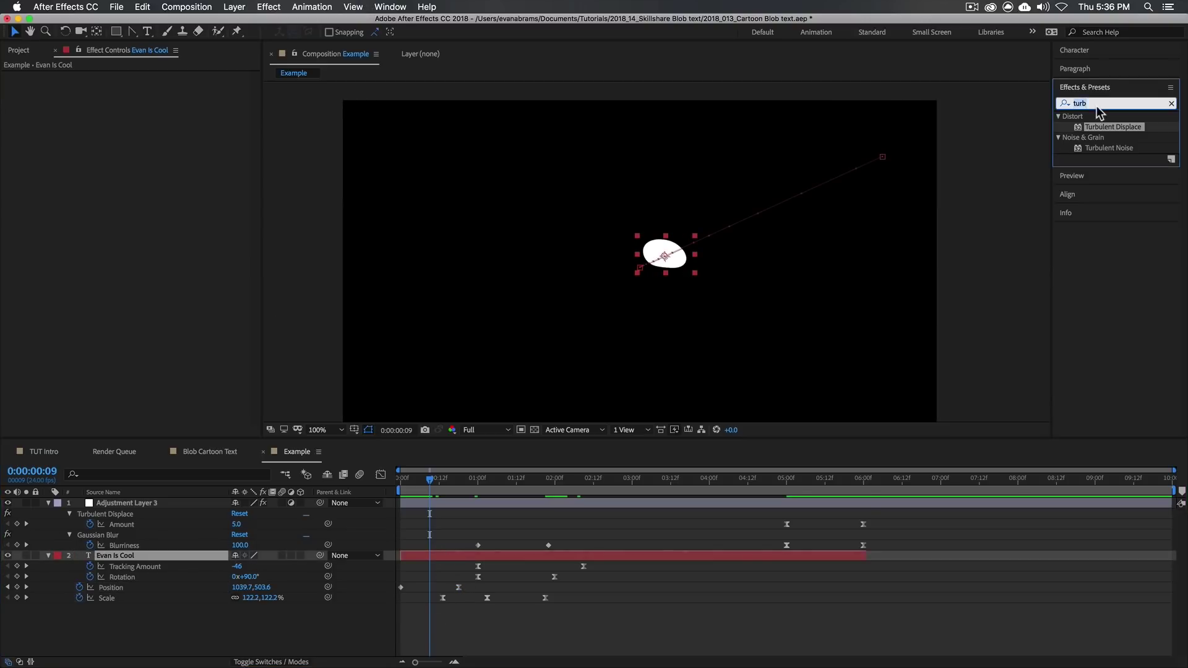
{"action": "type", "text": "ech"}
{"action": "left_click_drag", "start_coordinate": [1097, 222], "coordinate": [493, 556]}
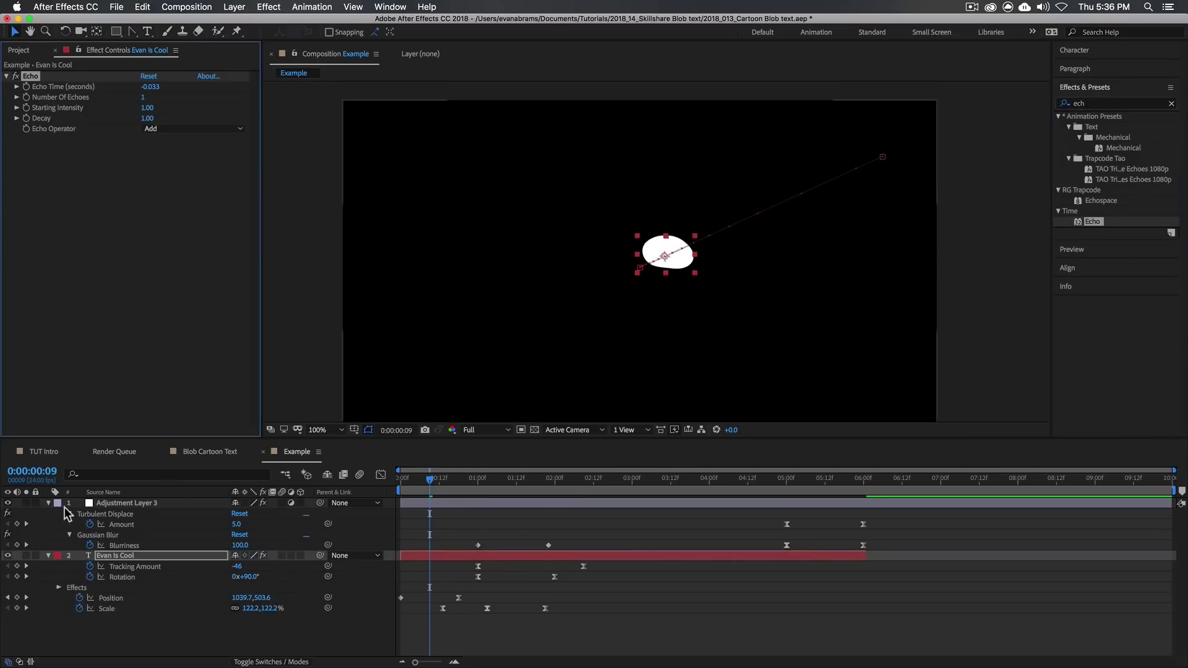
{"action": "left_click", "coordinate": [110, 514]}
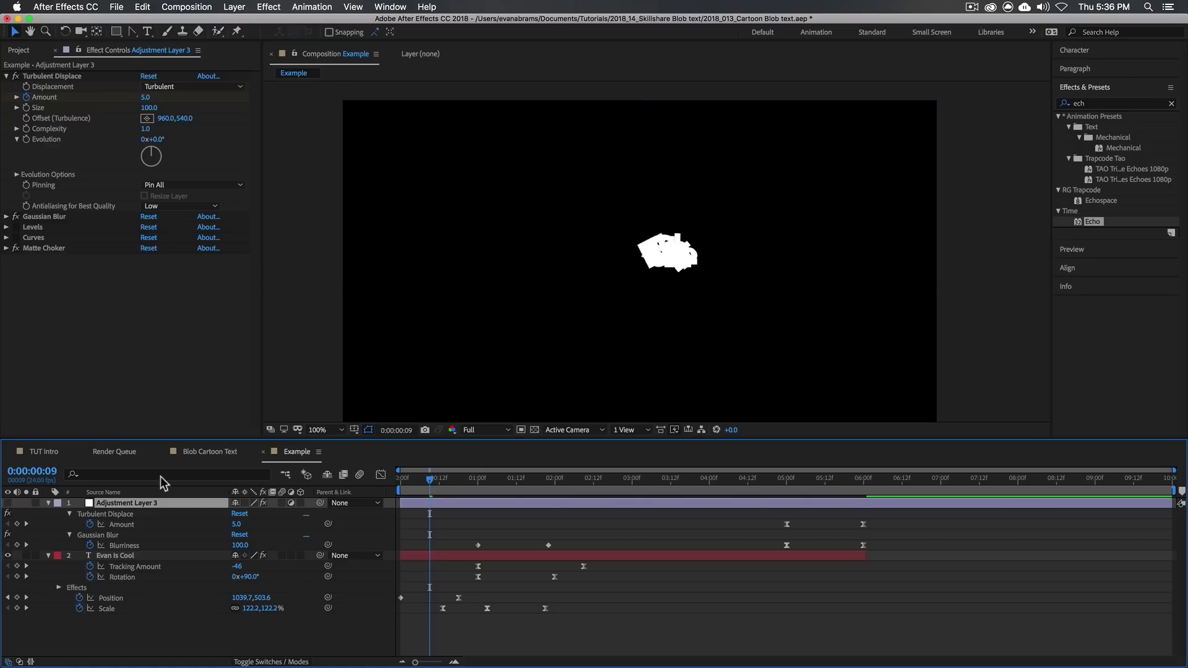
{"action": "left_click", "coordinate": [430, 556]}
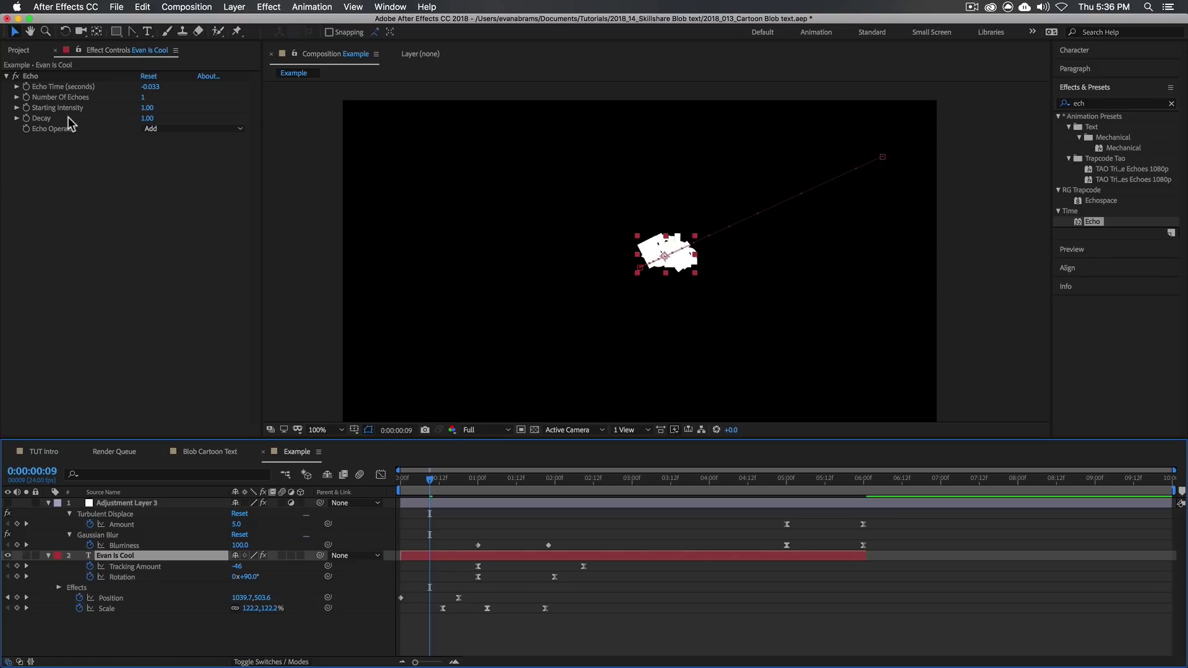
Step: Set Echo's Number Of Echoes to 20
{"action": "left_click", "coordinate": [32, 75]}
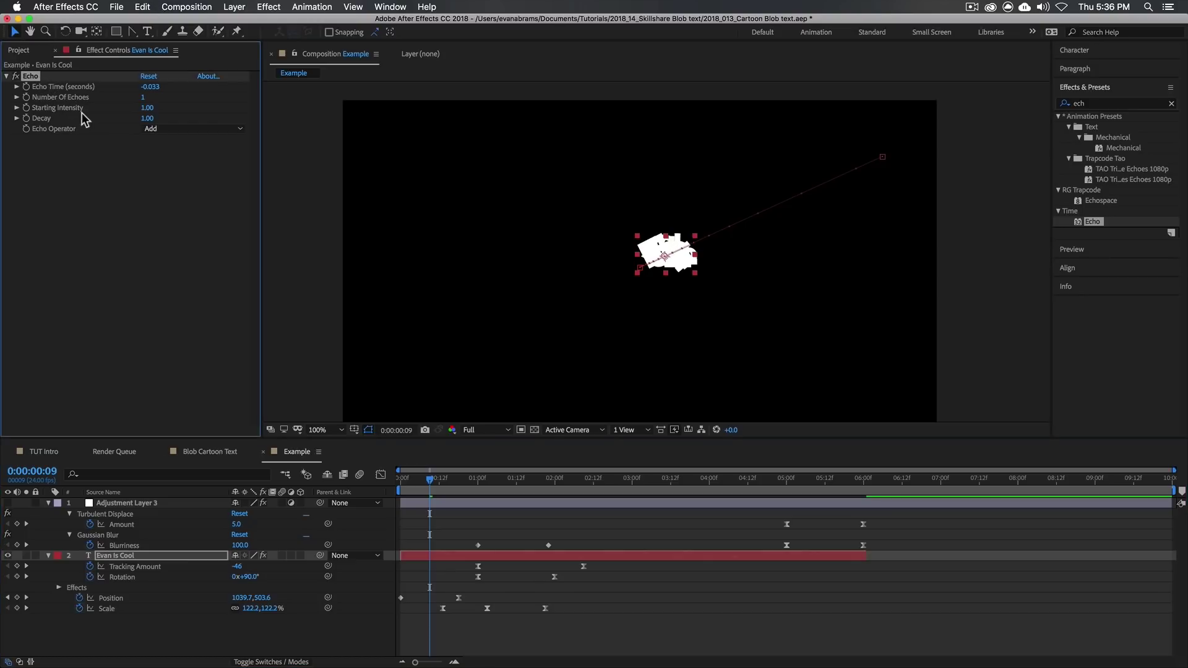
{"action": "left_click", "coordinate": [146, 98]}
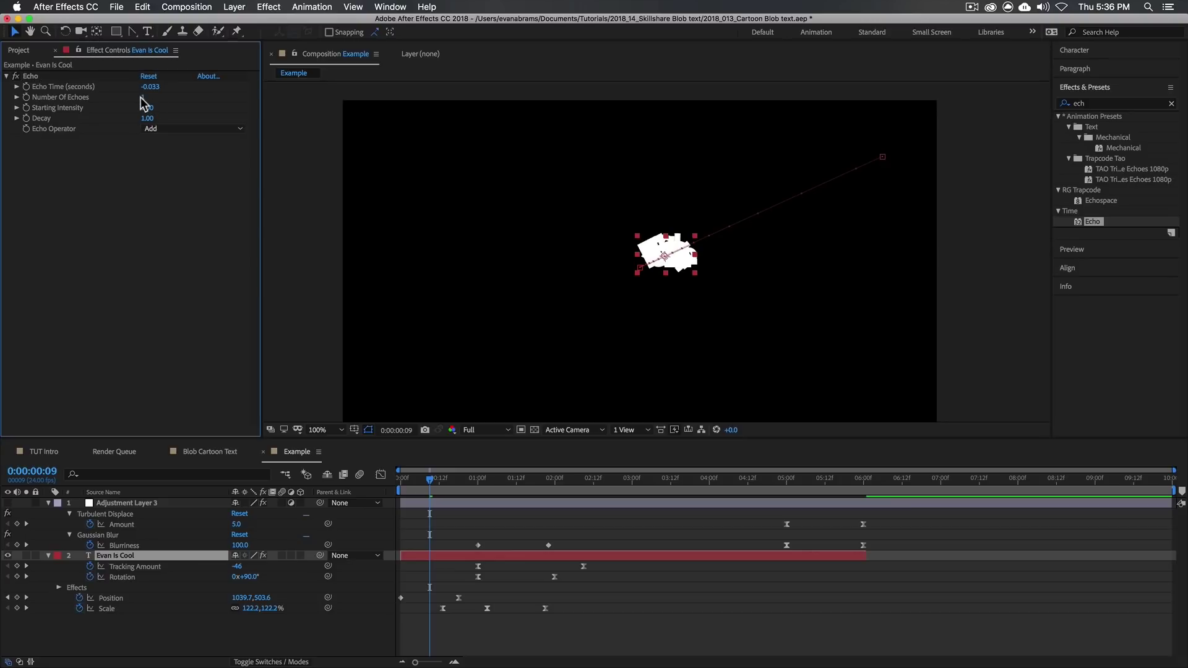
{"action": "left_click", "coordinate": [143, 98]}
{"action": "type", "text": "20"}
{"action": "key", "text": "Return"}
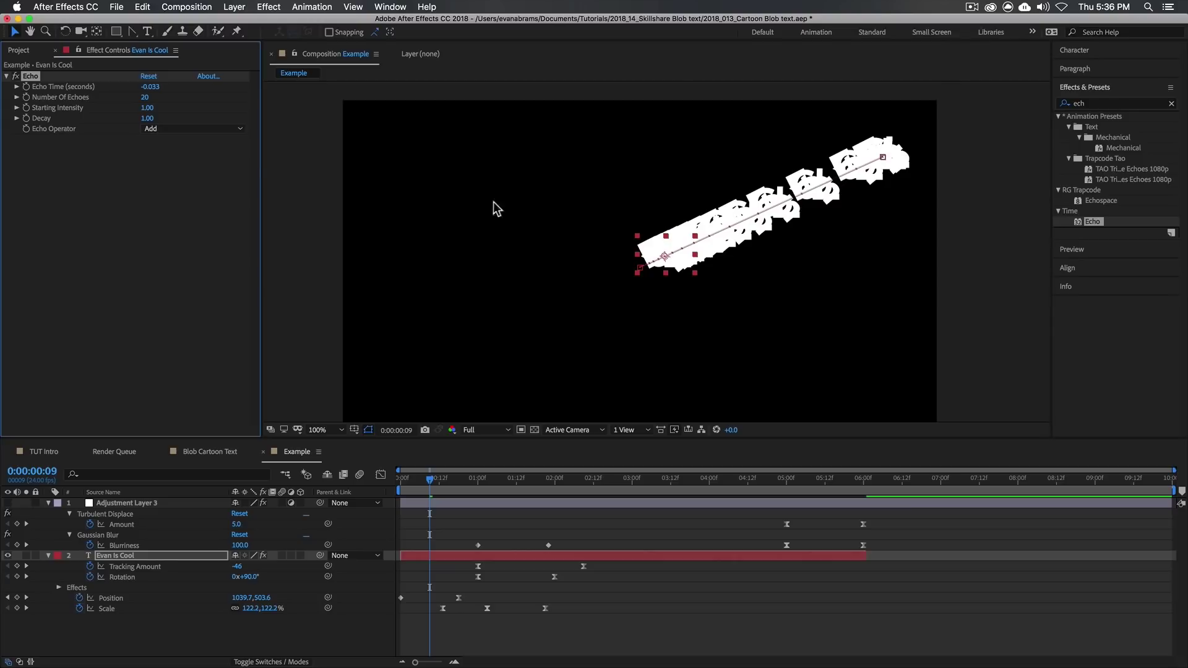
Step: Set Echo Time to -0.010
{"action": "left_click", "coordinate": [17, 87]}
{"action": "left_click", "coordinate": [150, 86]}
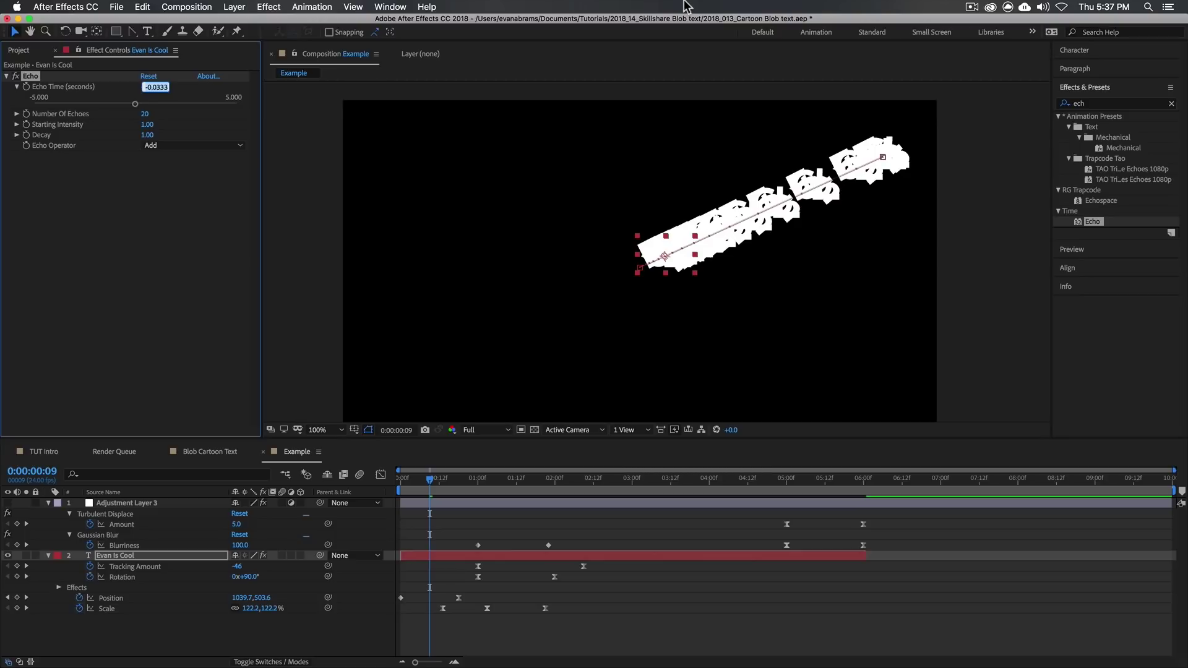
{"action": "type", "text": "0"}
{"action": "key", "text": "Return"}
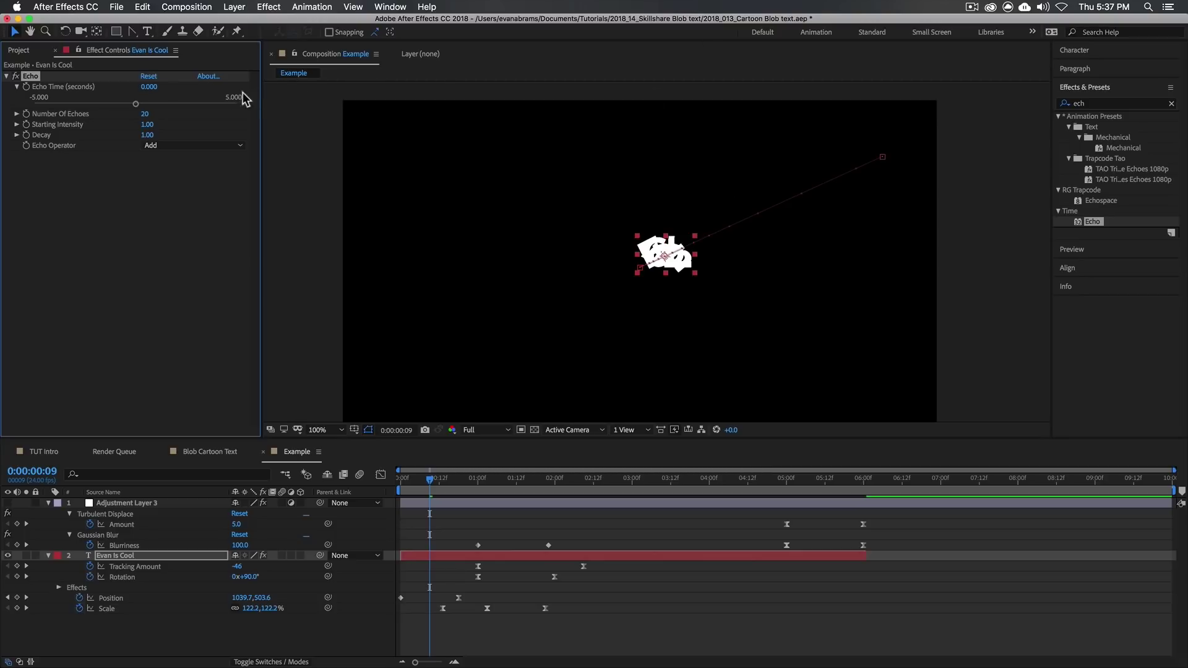
{"action": "left_click", "coordinate": [143, 87]}
{"action": "type", "text": "-0.01"}
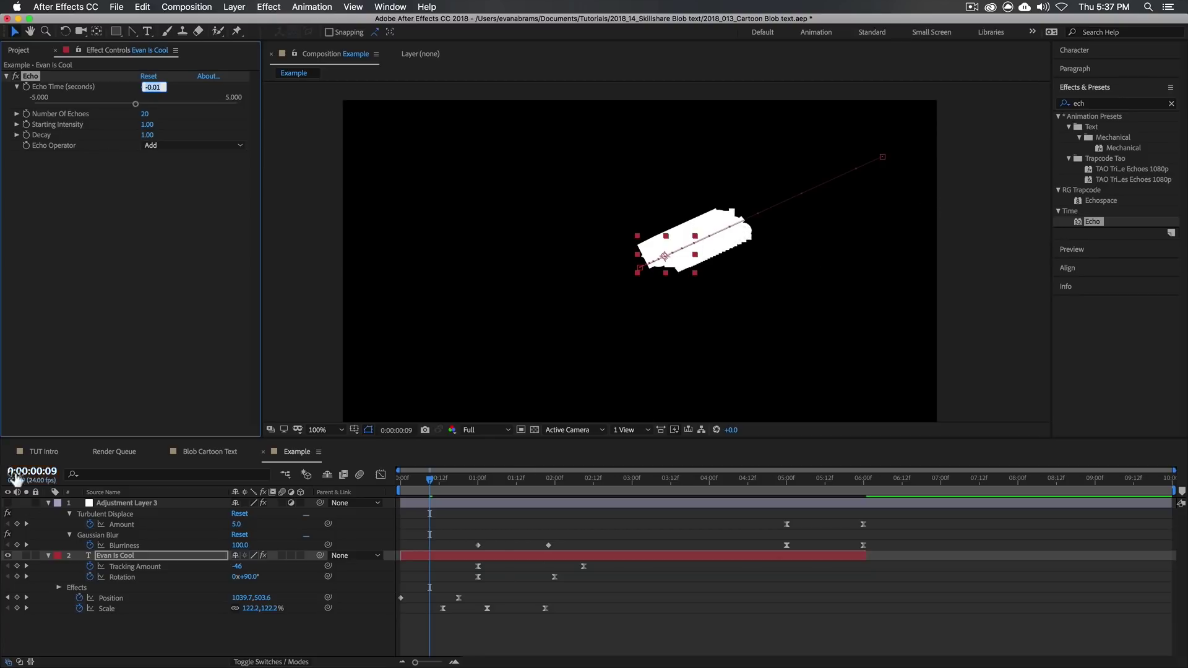
{"action": "left_click", "coordinate": [13, 509]}
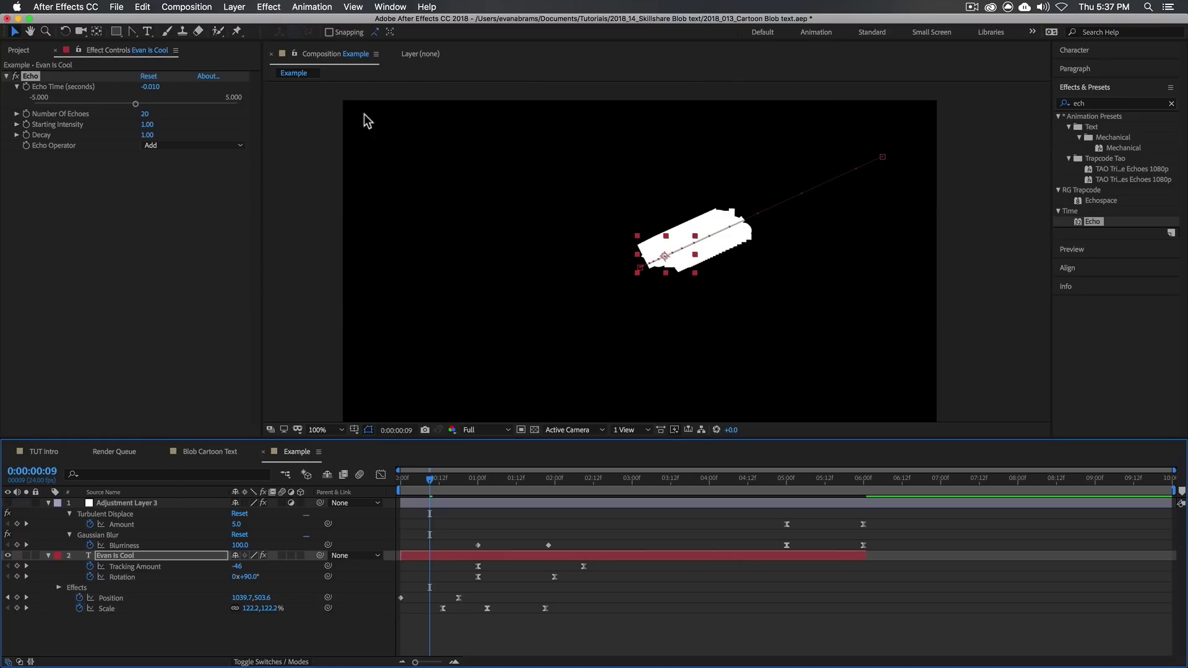
Step: Lower Echo's Decay from 0.99 down toward about 0.81
{"action": "left_click", "coordinate": [147, 135]}
{"action": "type", "text": "0.99"}
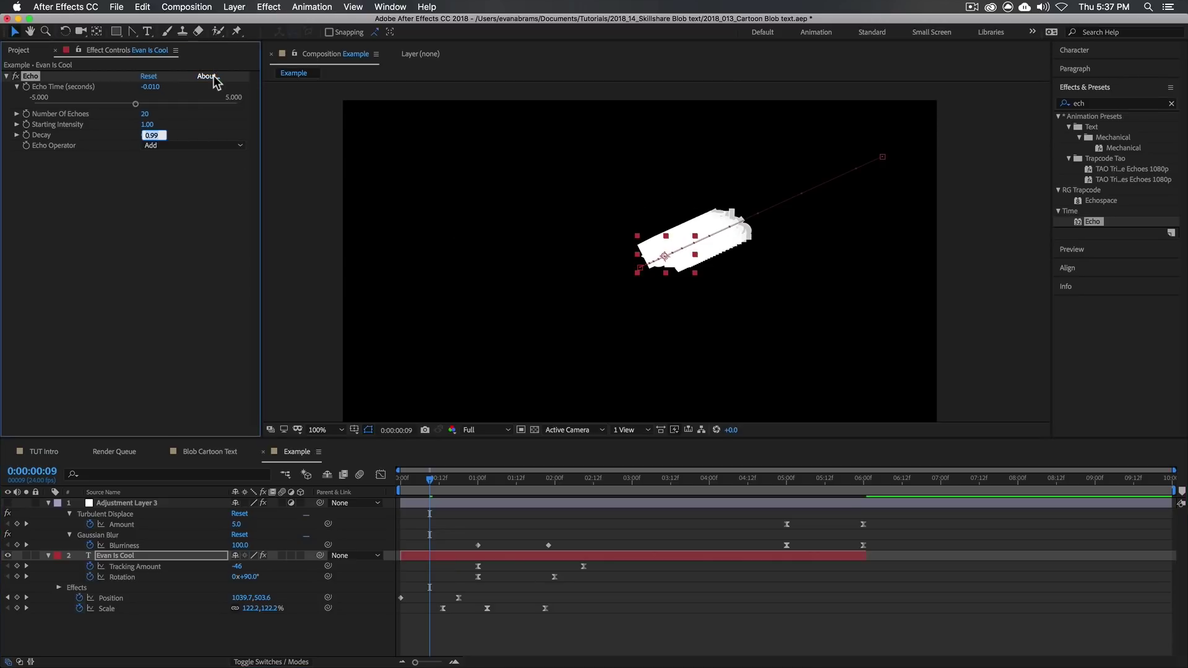
{"action": "key", "text": "BackSpace"}
{"action": "key", "text": "BackSpace"}
{"action": "type", "text": "8"}
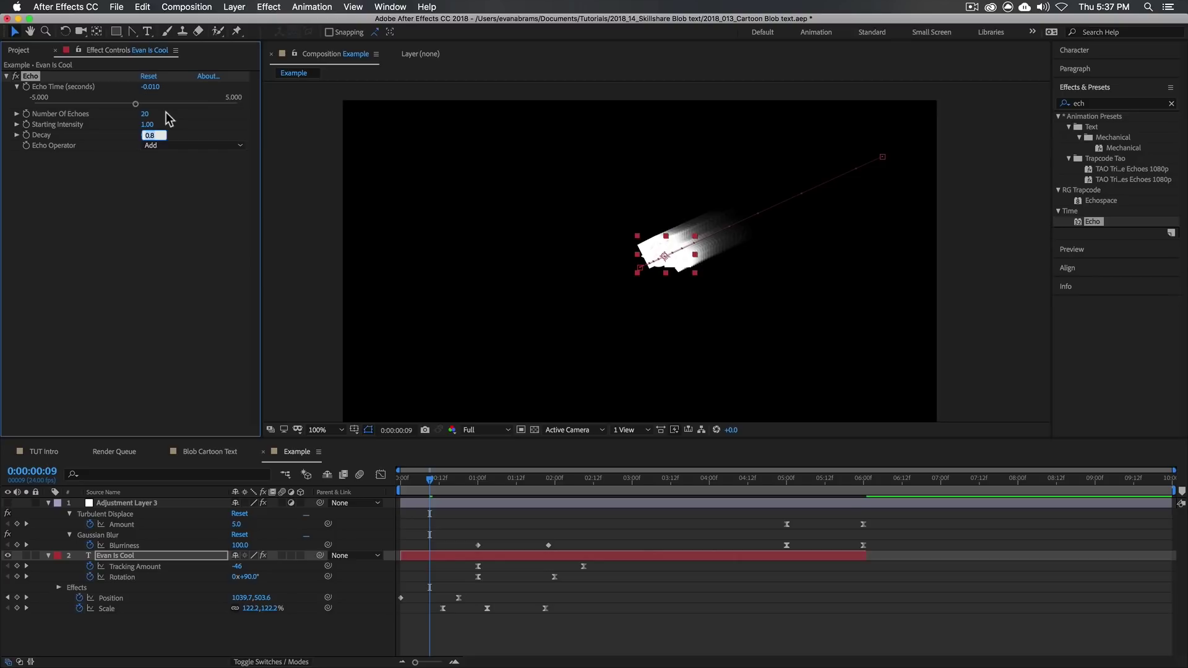
{"action": "type", "text": "4"}
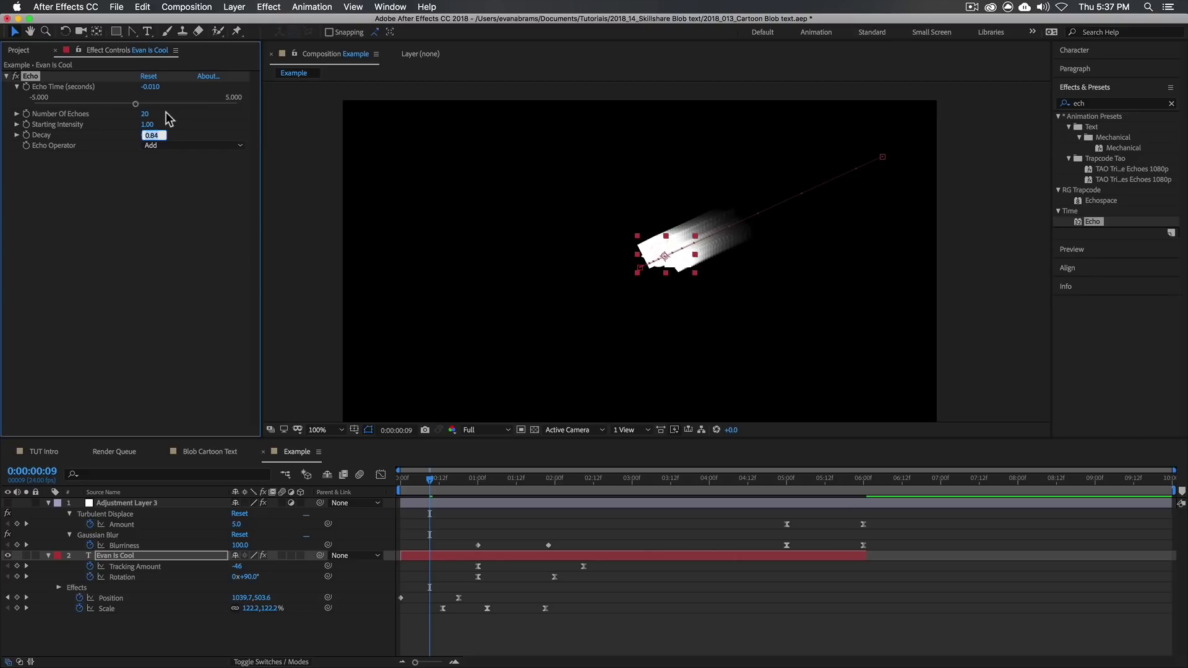
{"action": "key", "text": "BackSpace"}
{"action": "type", "text": "3"}
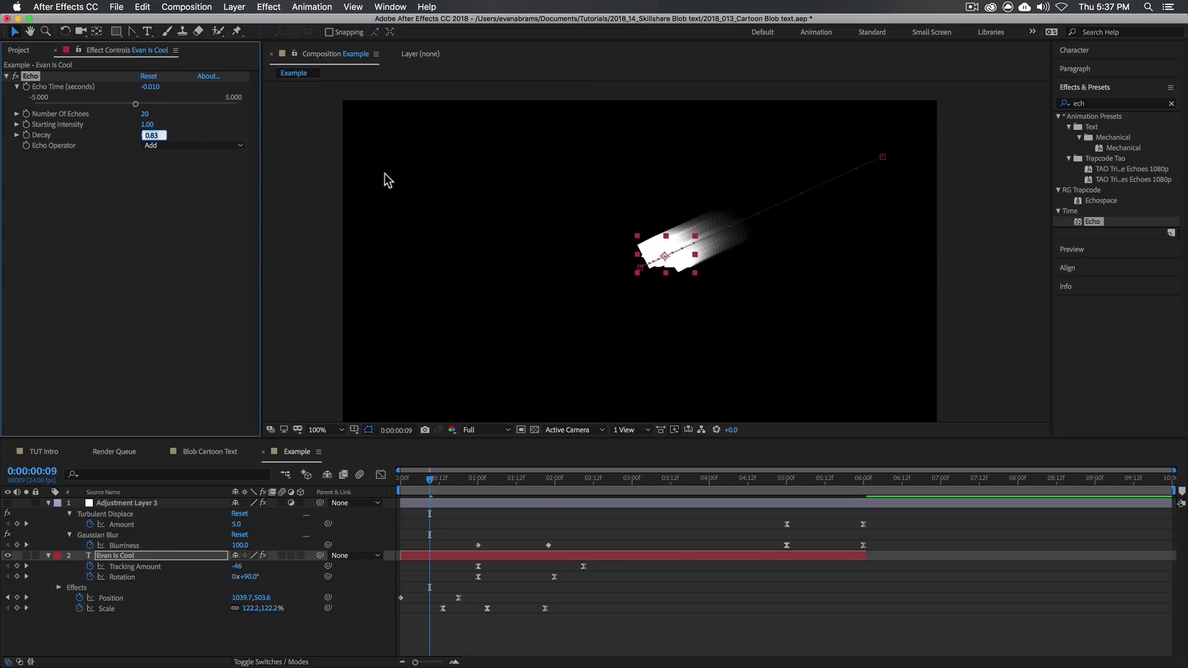
{"action": "key", "text": "BackSpace"}
Step: Commit an Echo Decay of 0.82 and collapse the Echo settings
{"action": "type", "text": "1"}
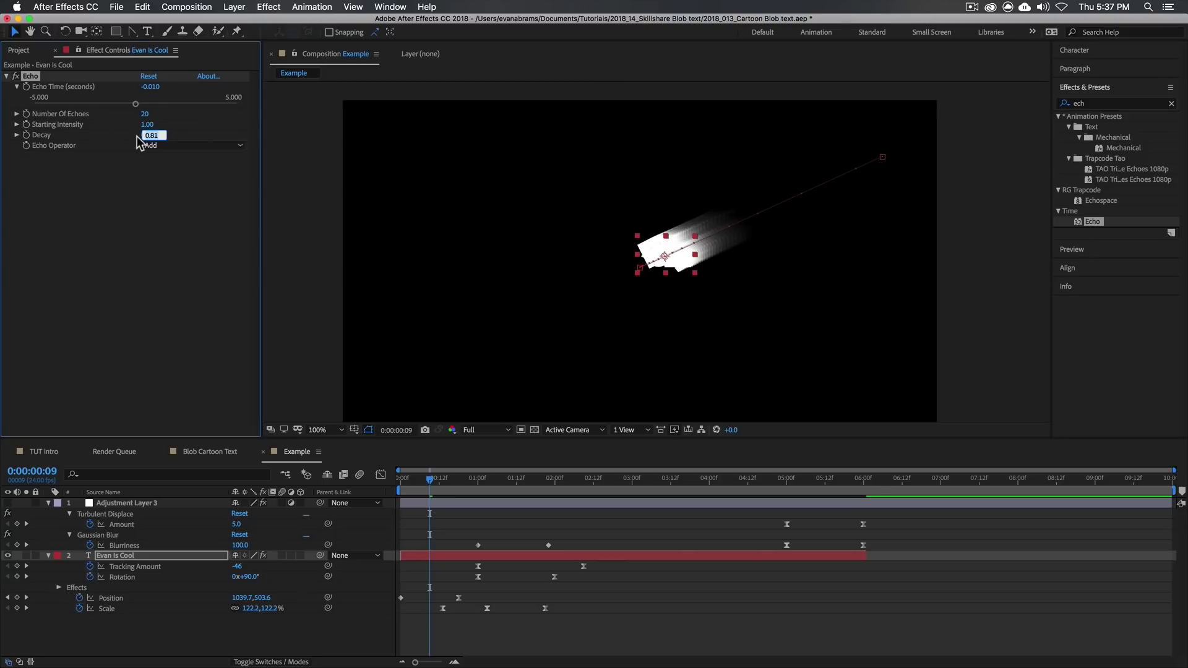
{"action": "key", "text": "BackSpace"}
{"action": "type", "text": "2"}
{"action": "left_click", "coordinate": [122, 170]}
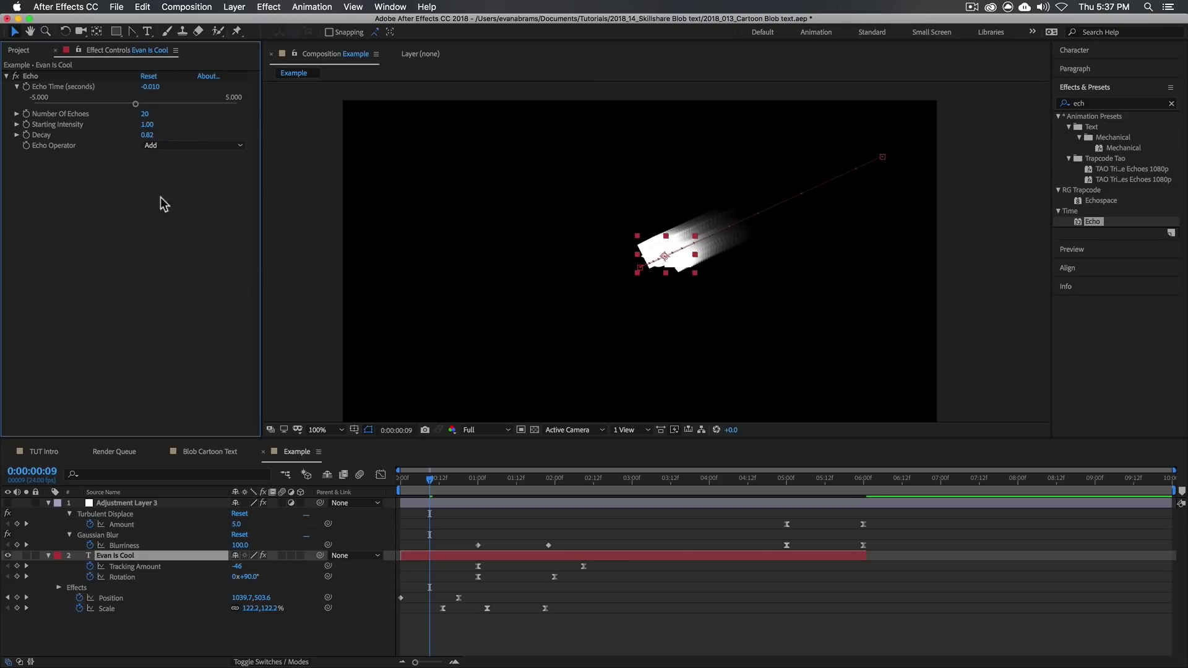
{"action": "left_click", "coordinate": [13, 74]}
{"action": "left_click", "coordinate": [423, 489]}
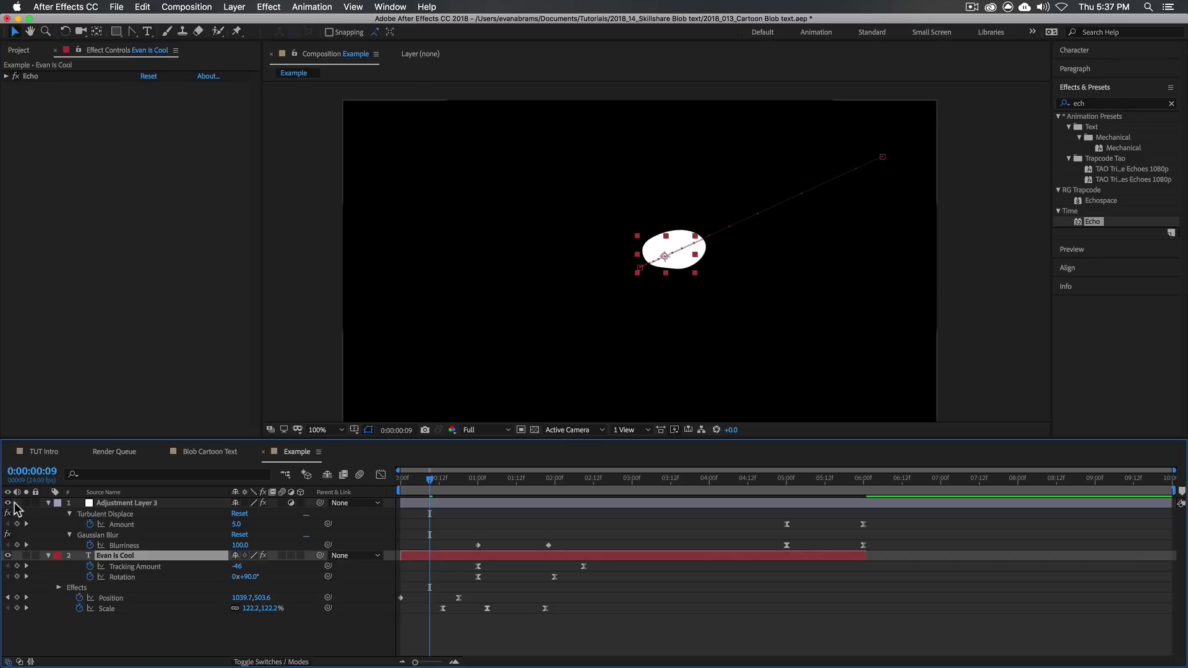
{"action": "left_click_drag", "start_coordinate": [433, 484], "coordinate": [418, 485]}
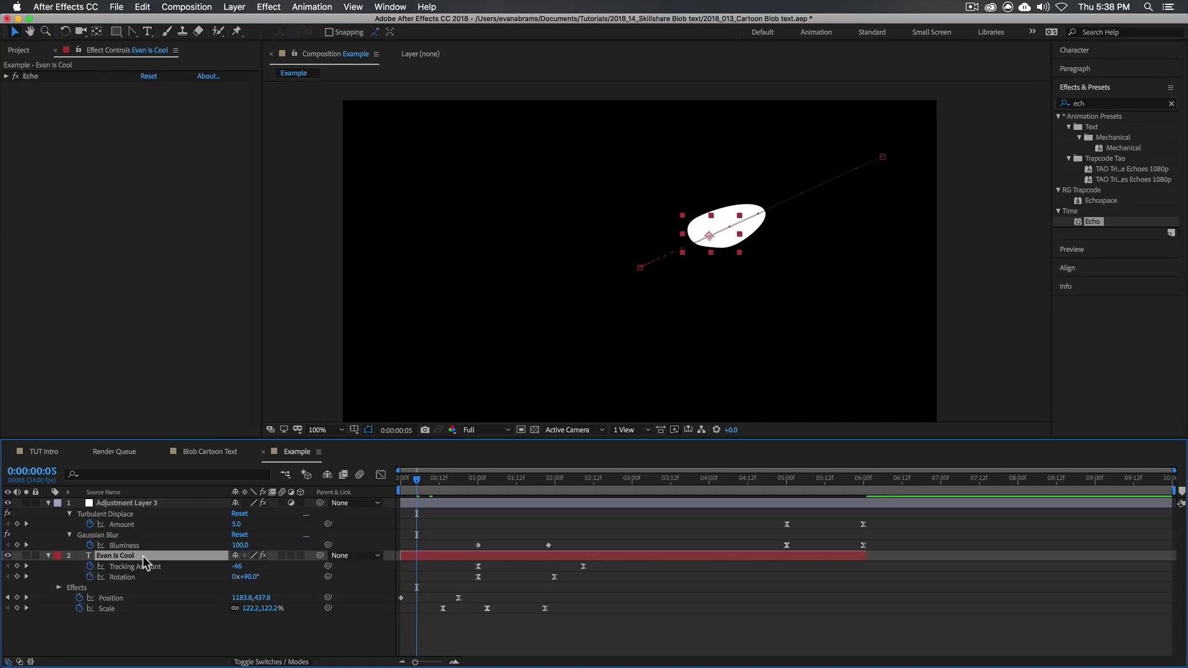
Step: Shift the Tracking Amount and Rotation keyframes about 8 frames later, to near 1:08
{"action": "left_click", "coordinate": [138, 506]}
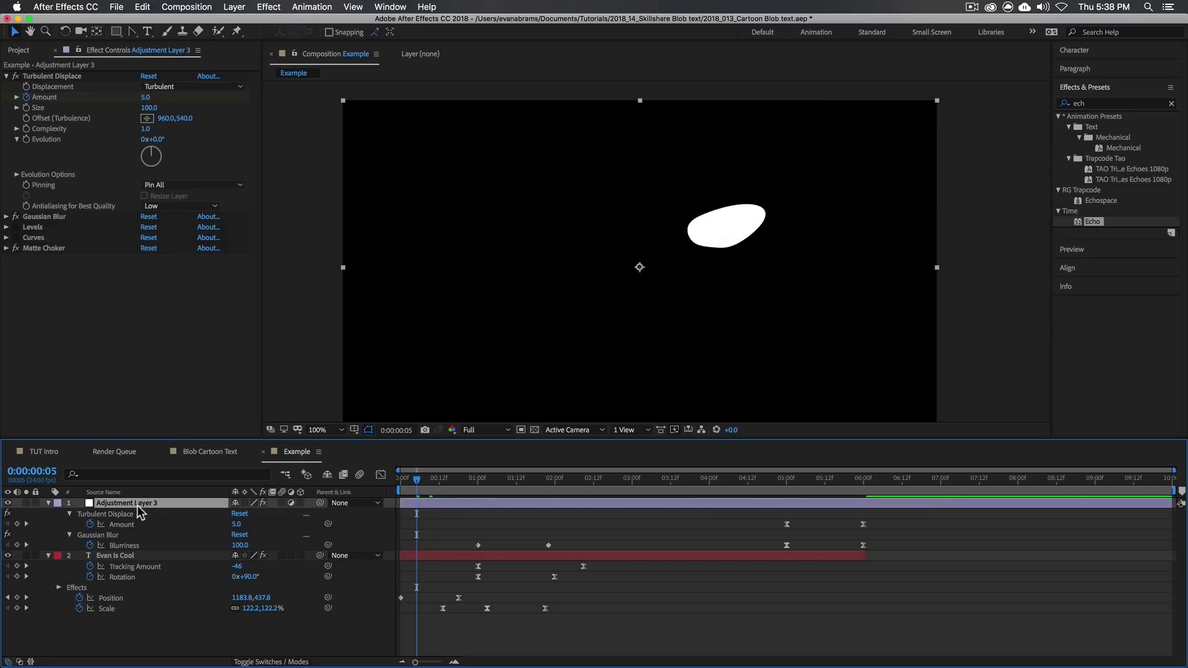
{"action": "left_click", "coordinate": [45, 247]}
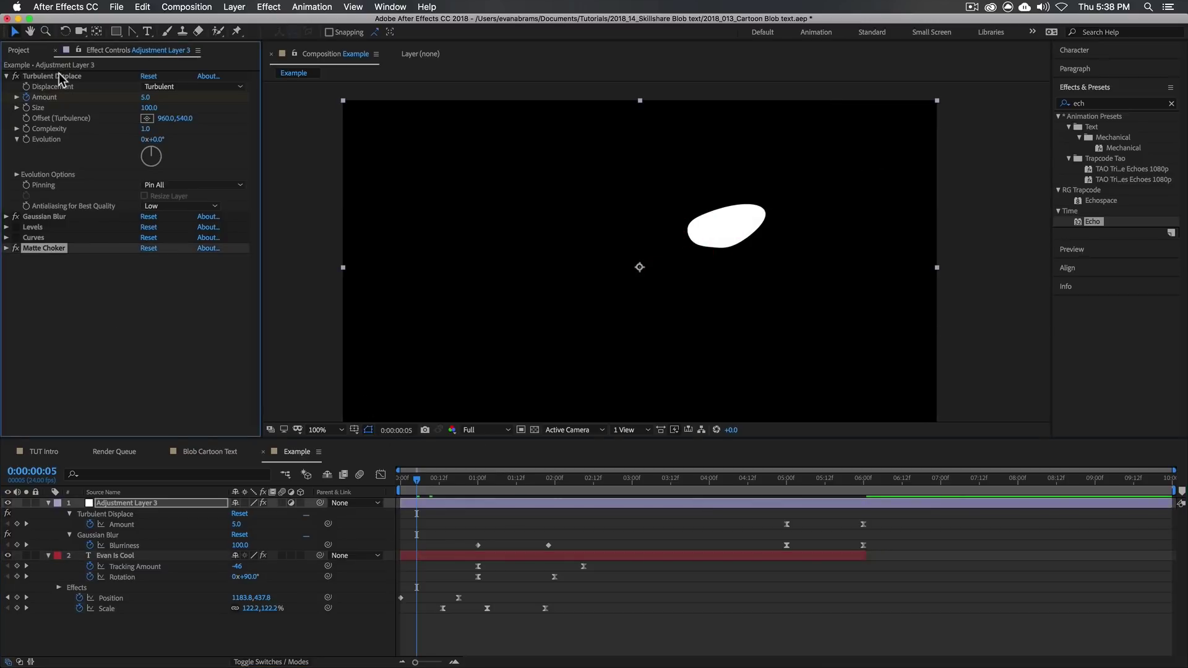
{"action": "left_click", "coordinate": [62, 216]}
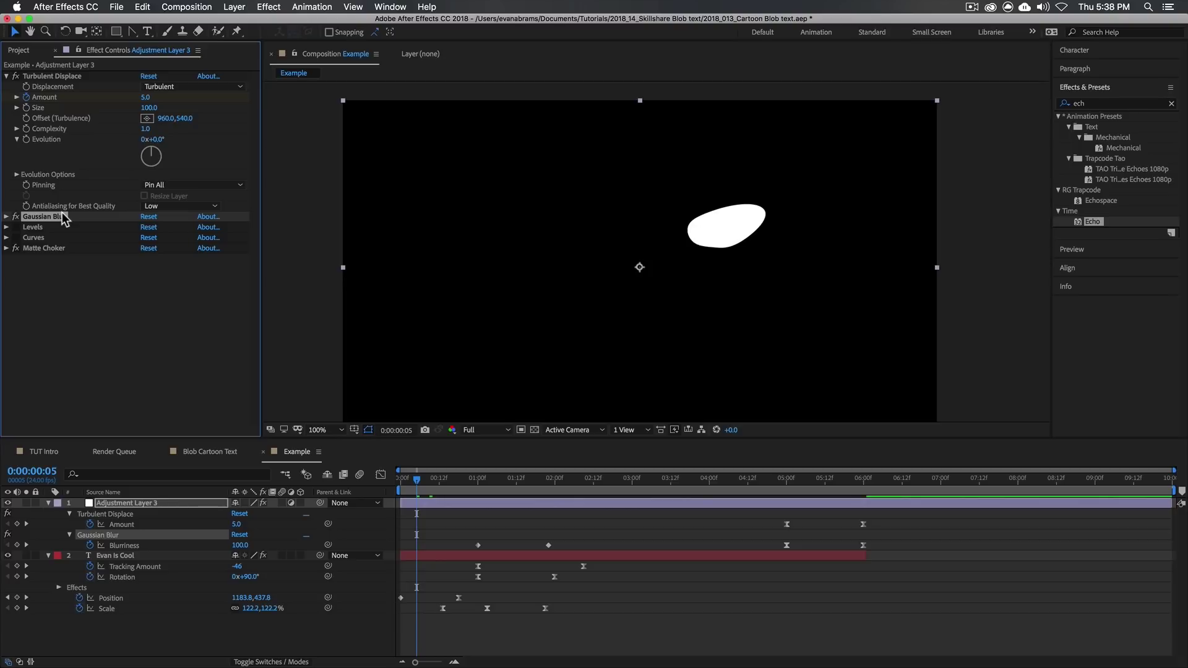
{"action": "left_click", "coordinate": [519, 484]}
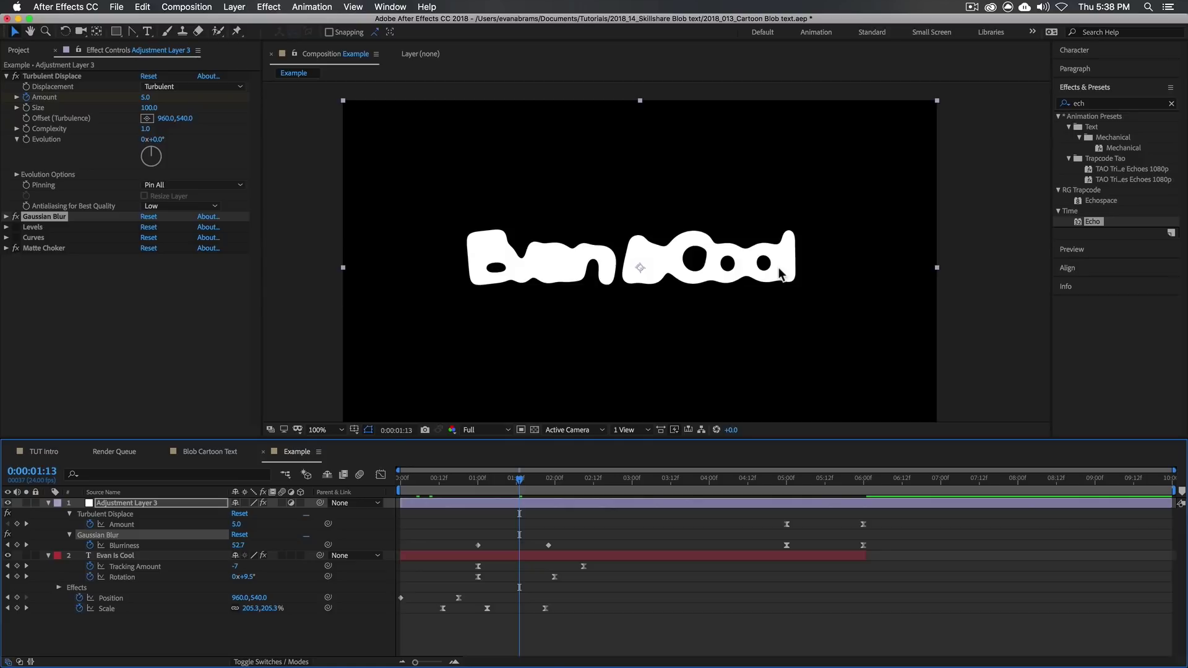
{"action": "left_click", "coordinate": [865, 483]}
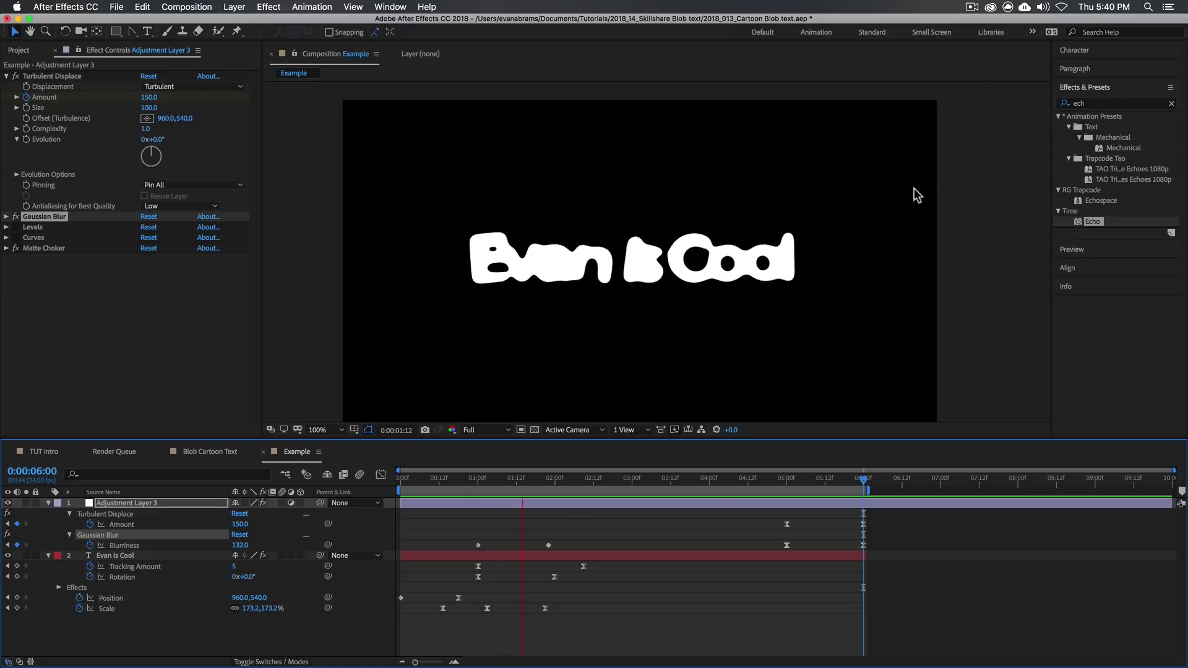
{"action": "left_click_drag", "start_coordinate": [492, 480], "coordinate": [512, 511]}
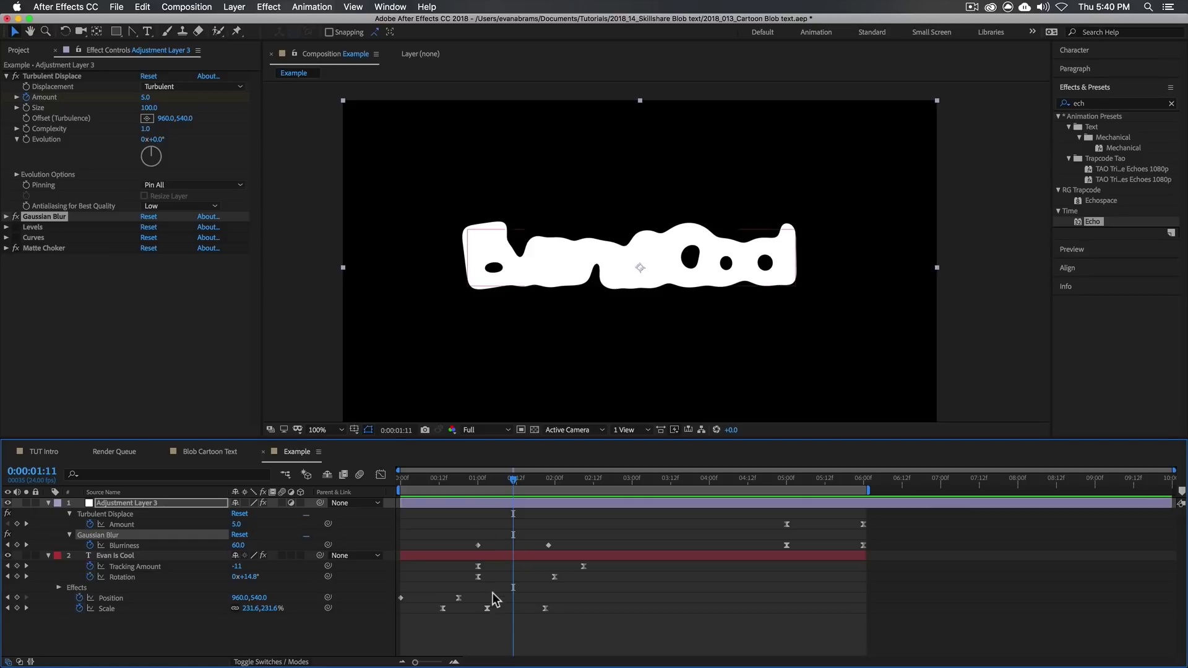
{"action": "left_click_drag", "start_coordinate": [587, 561], "coordinate": [503, 585]}
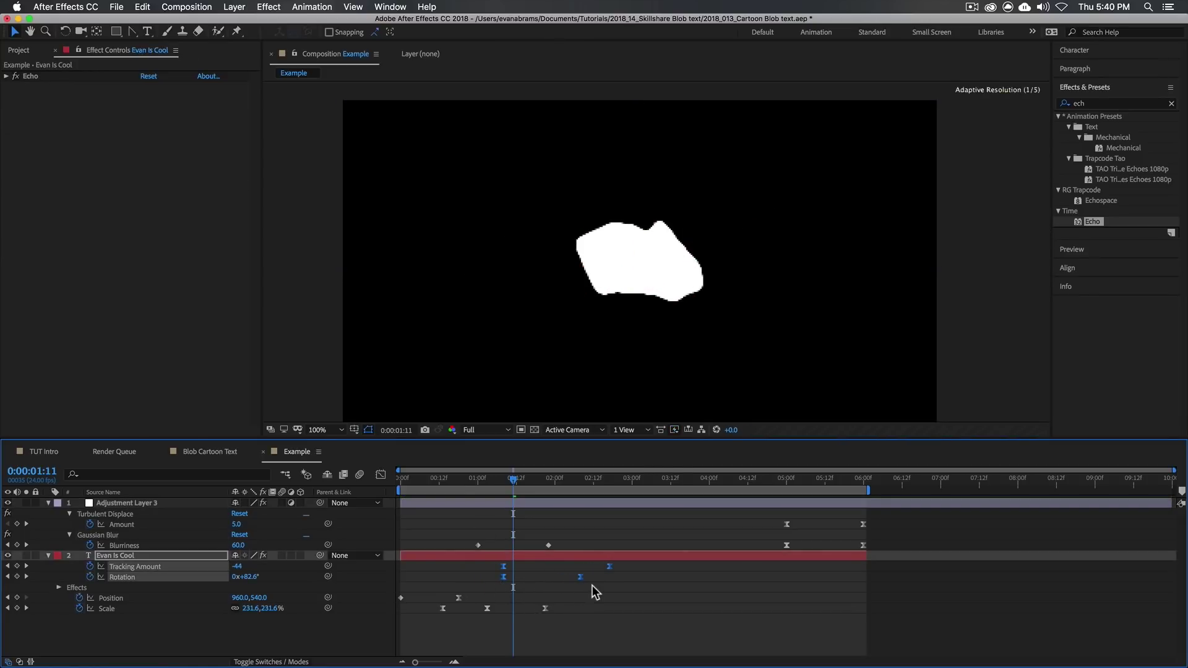
{"action": "left_click_drag", "start_coordinate": [524, 480], "coordinate": [578, 478]}
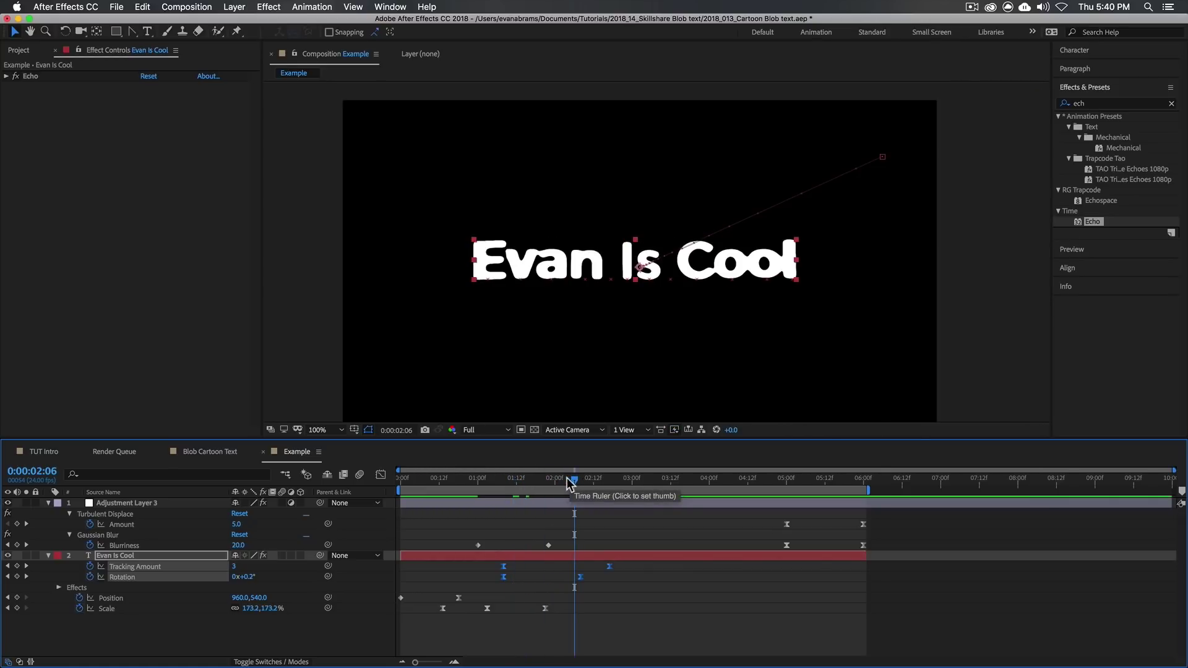
Step: Retype the title layer's text as 'Whaever'
{"action": "left_click", "coordinate": [670, 480]}
{"action": "left_click", "coordinate": [681, 557]}
{"action": "double_click", "coordinate": [680, 555]}
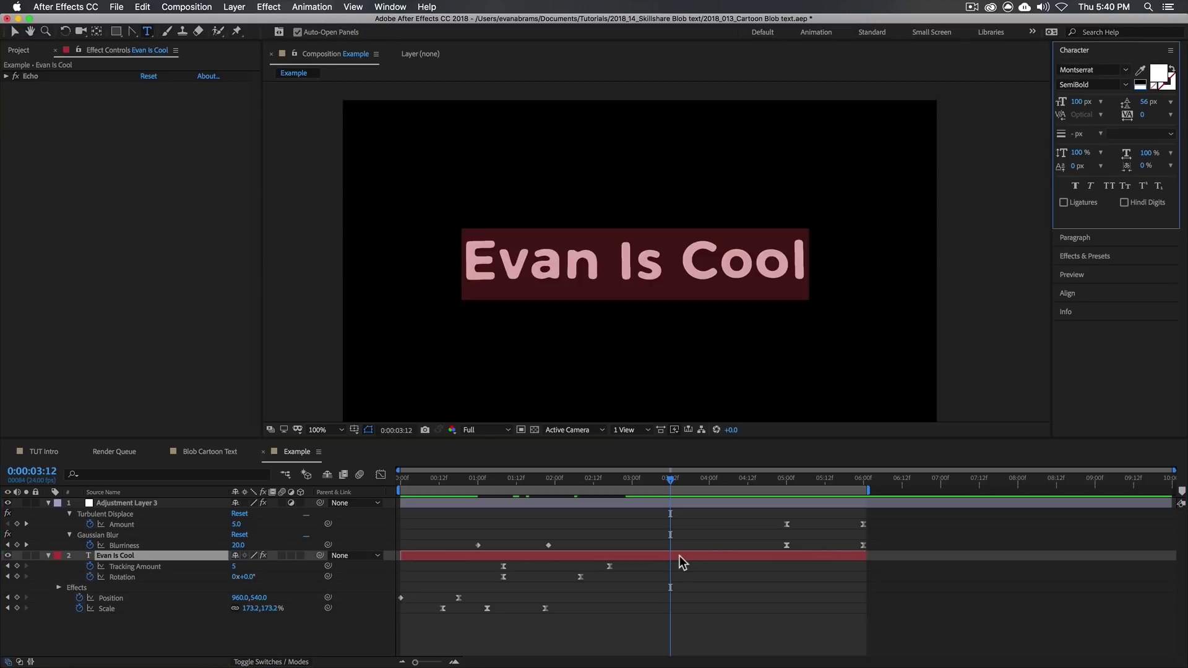
{"action": "type", "text": "Whatve"}
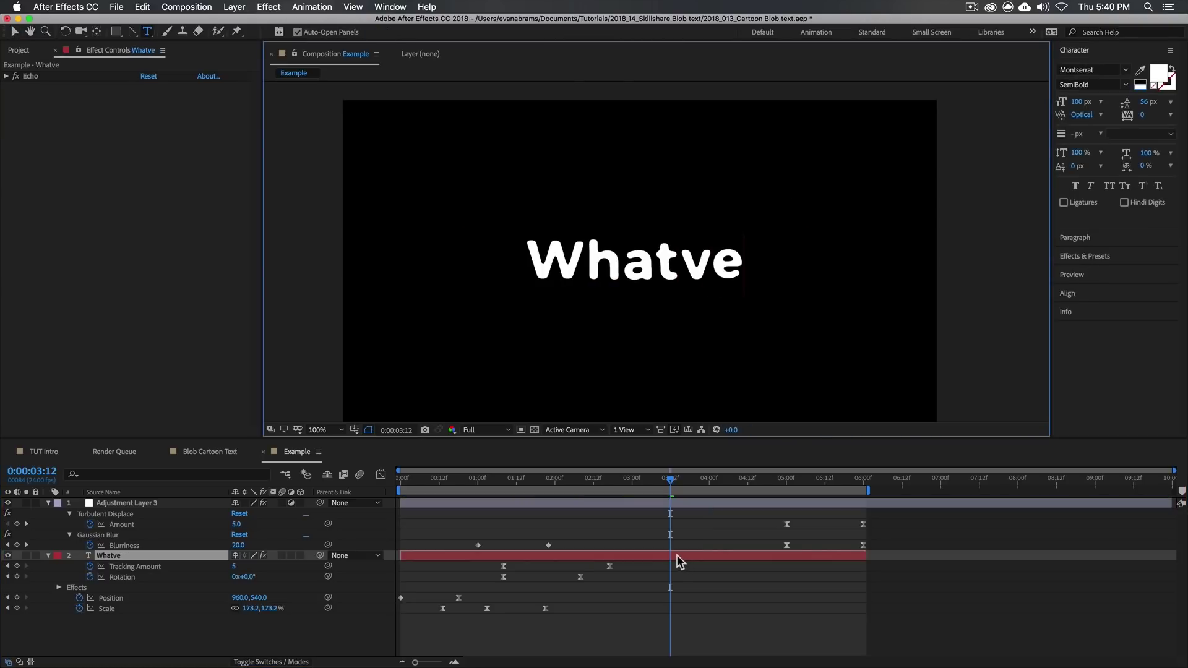
{"action": "key", "text": "BackSpace"}
{"action": "key", "text": "BackSpace"}
{"action": "key", "text": "BackSpace"}
{"action": "type", "text": "ever"}
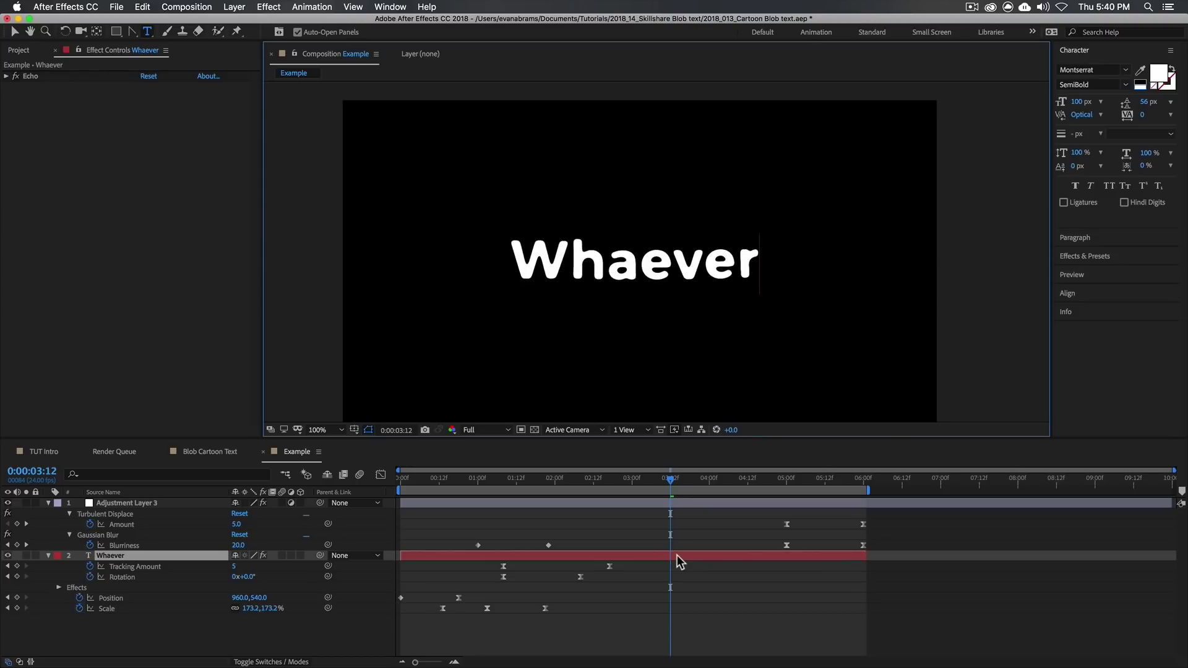
Step: Scrub and play the animation, then check the Echo Time setting
{"action": "left_click", "coordinate": [457, 482]}
{"action": "left_click_drag", "start_coordinate": [458, 483], "coordinate": [558, 483]}
{"action": "left_click", "coordinate": [523, 484]}
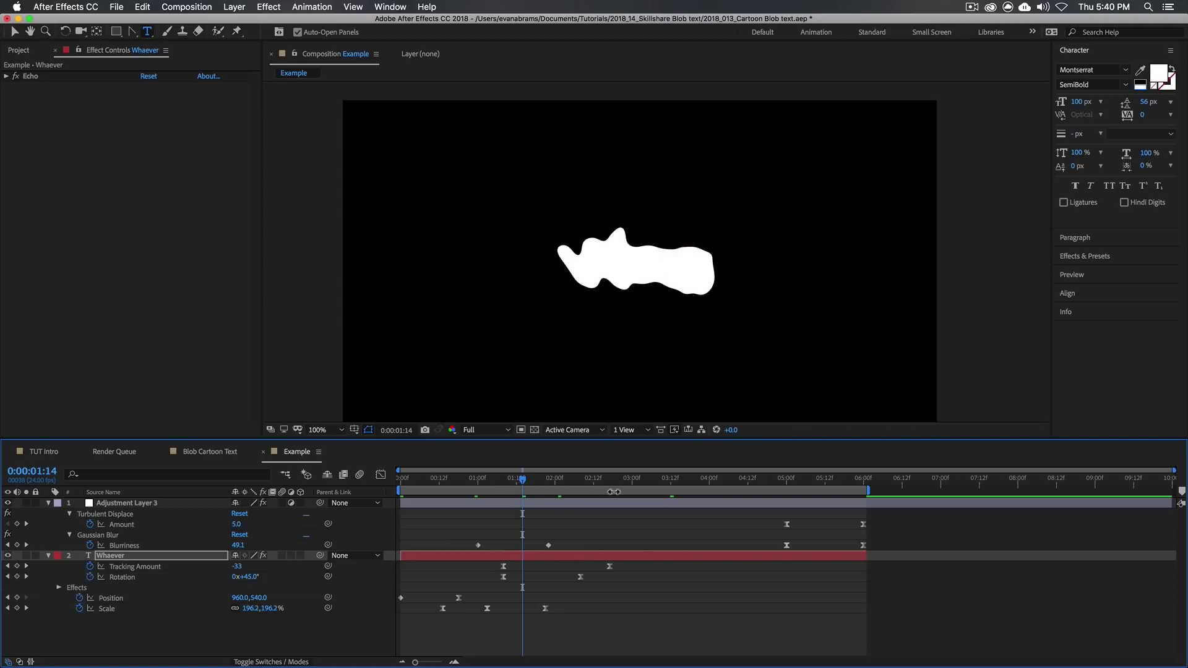
{"action": "key", "text": "space"}
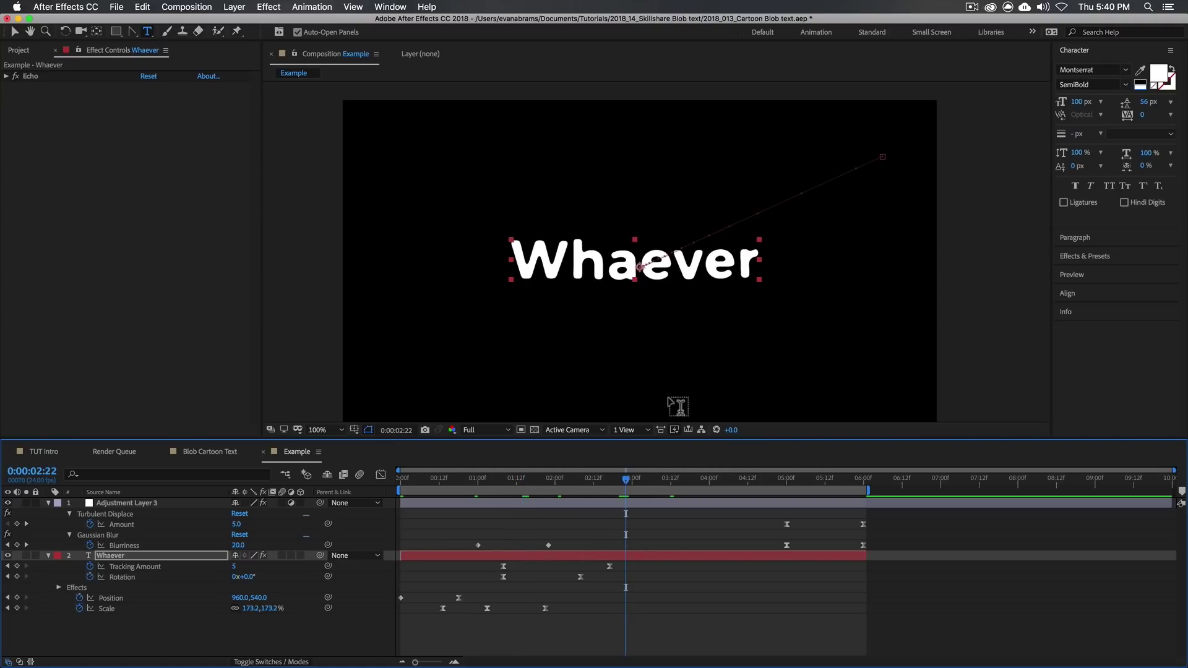
{"action": "left_click", "coordinate": [6, 76]}
{"action": "left_click", "coordinate": [17, 87]}
{"action": "left_click", "coordinate": [6, 76]}
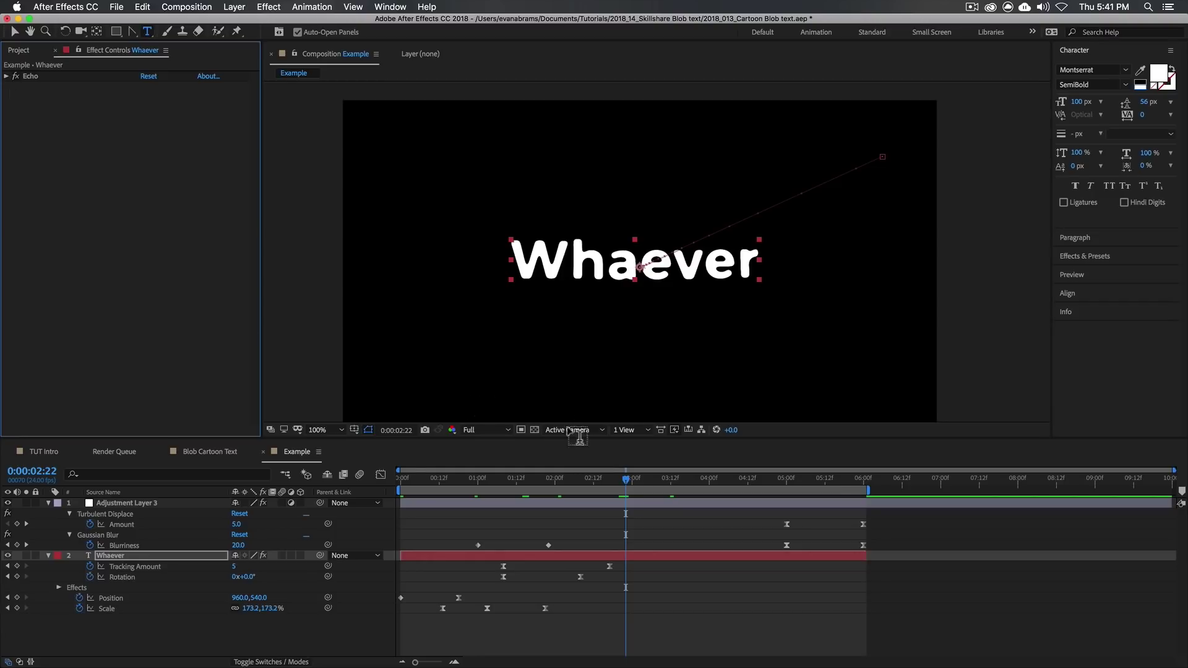
Step: Preview, then precompose Adjustment Layer 3 and Whaever into a comp named Smear Text
{"action": "left_click", "coordinate": [785, 482]}
{"action": "key", "text": "space"}
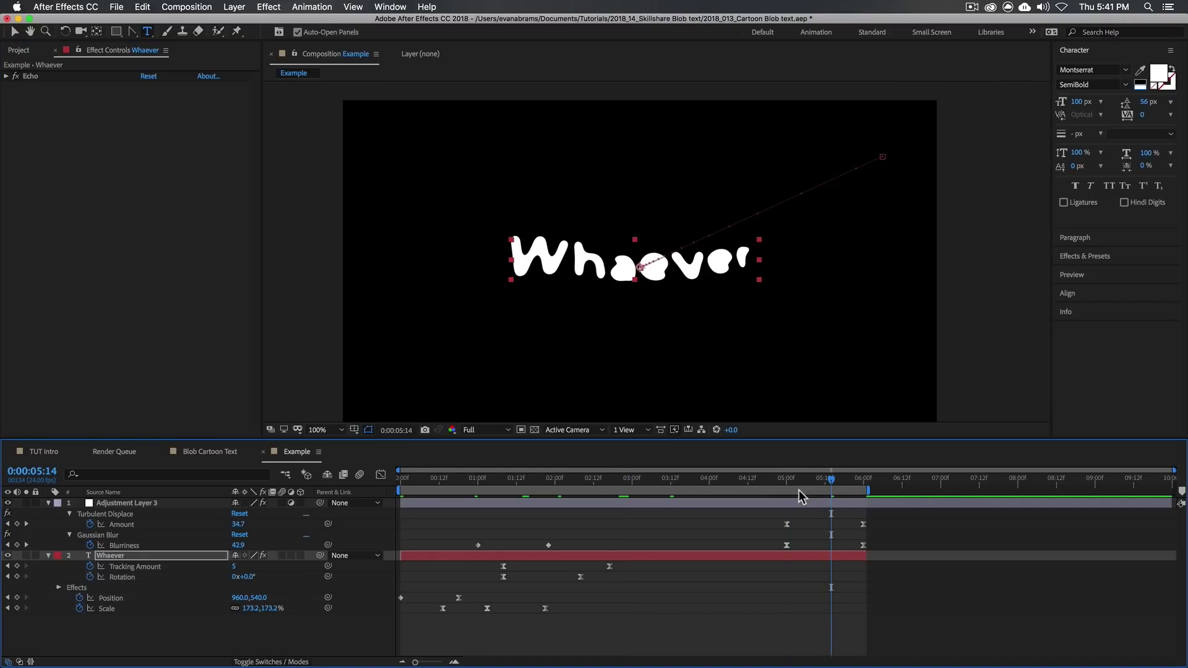
{"action": "key", "text": "space"}
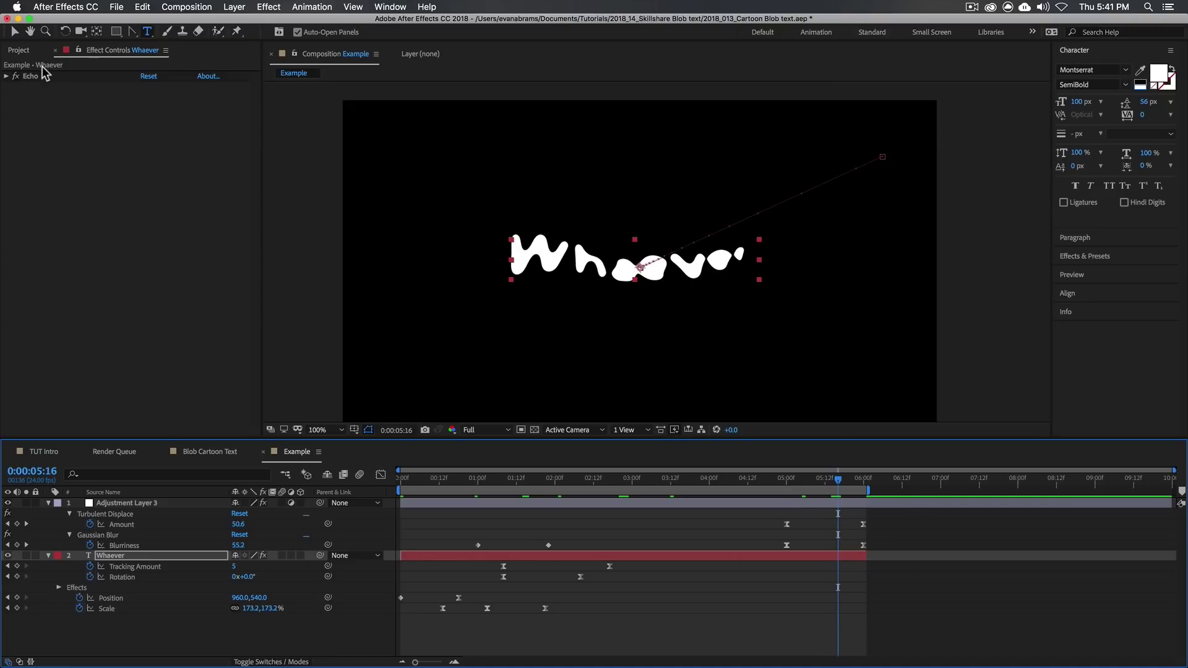
{"action": "left_click", "coordinate": [164, 503]}
{"action": "left_click", "coordinate": [163, 555], "text": "shift"}
{"action": "key", "text": "super+shift+c"}
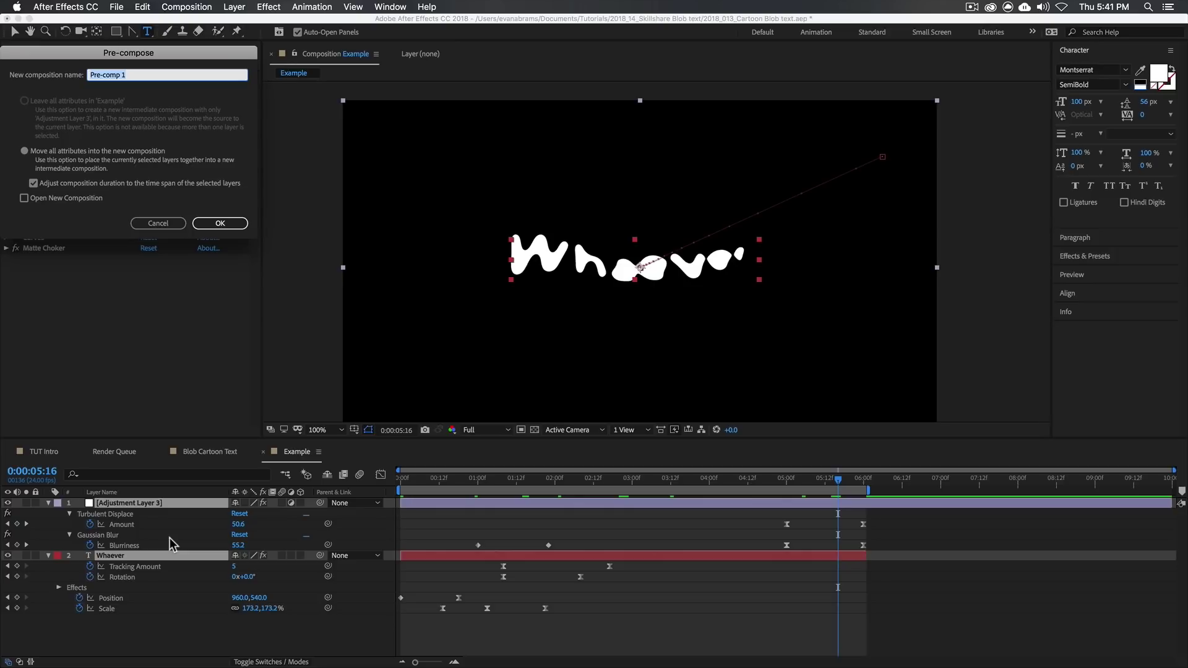
{"action": "type", "text": "Smear Text"}
{"action": "key", "text": "Return"}
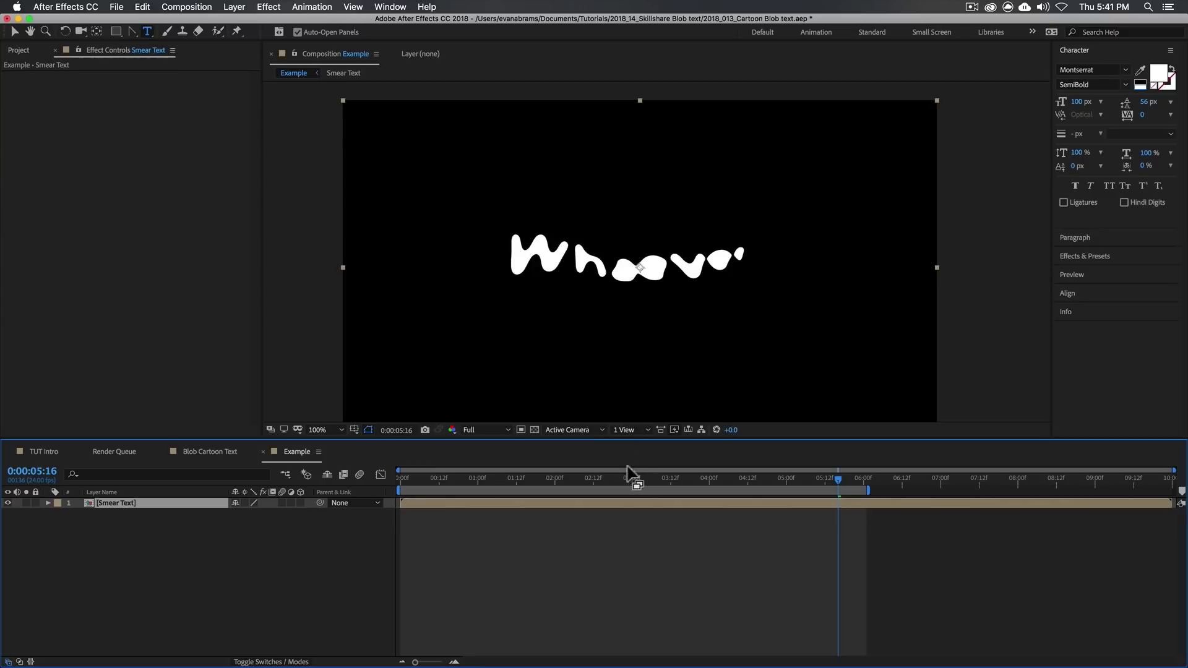
{"action": "left_click_drag", "start_coordinate": [627, 475], "coordinate": [474, 500]}
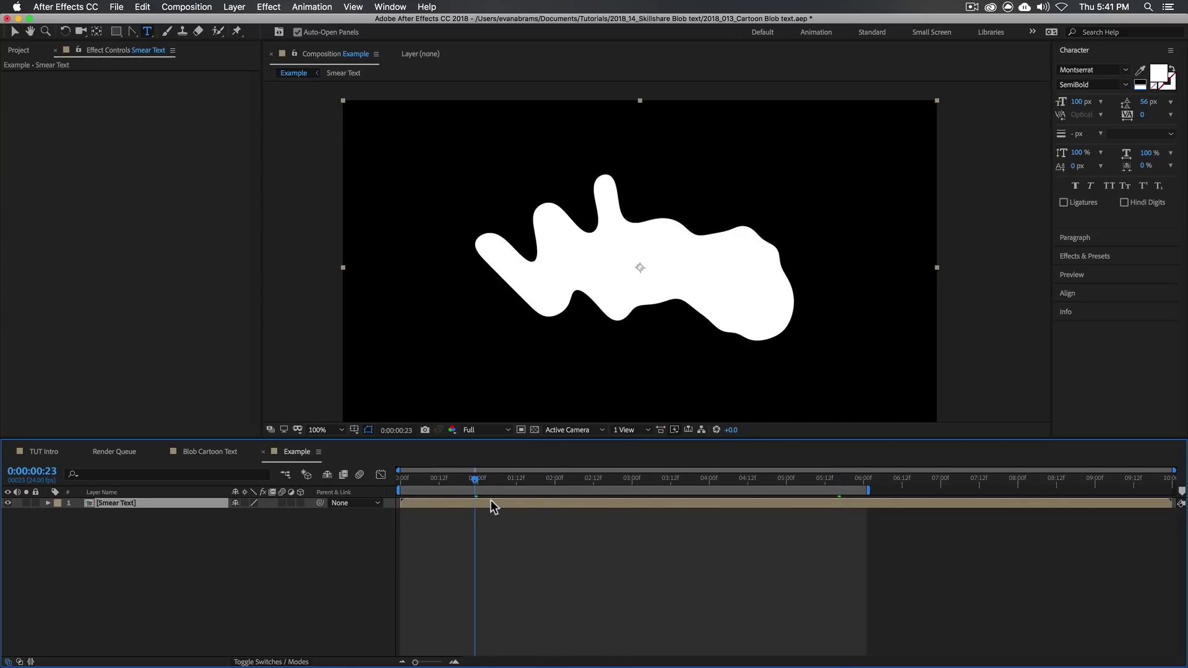
Step: Add a Bevel and Emboss layer style with Highlight Mode Dissolve and a new Shadow Mode
{"action": "left_click", "coordinate": [234, 8]}
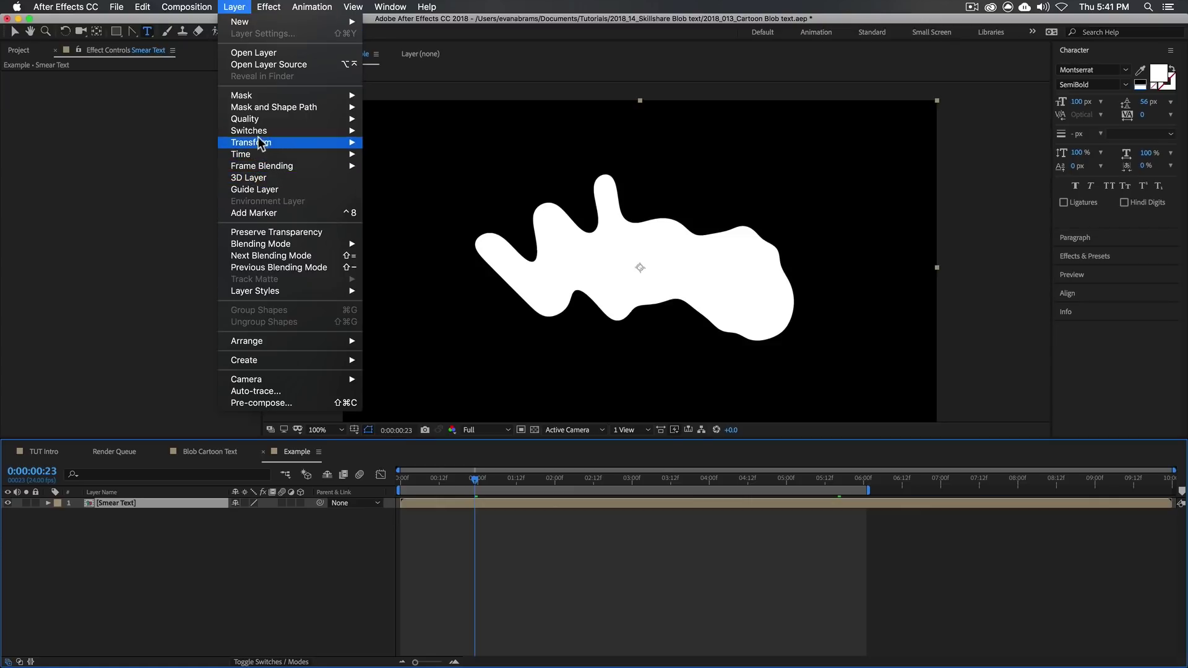
{"action": "mouse_move", "coordinate": [293, 291]}
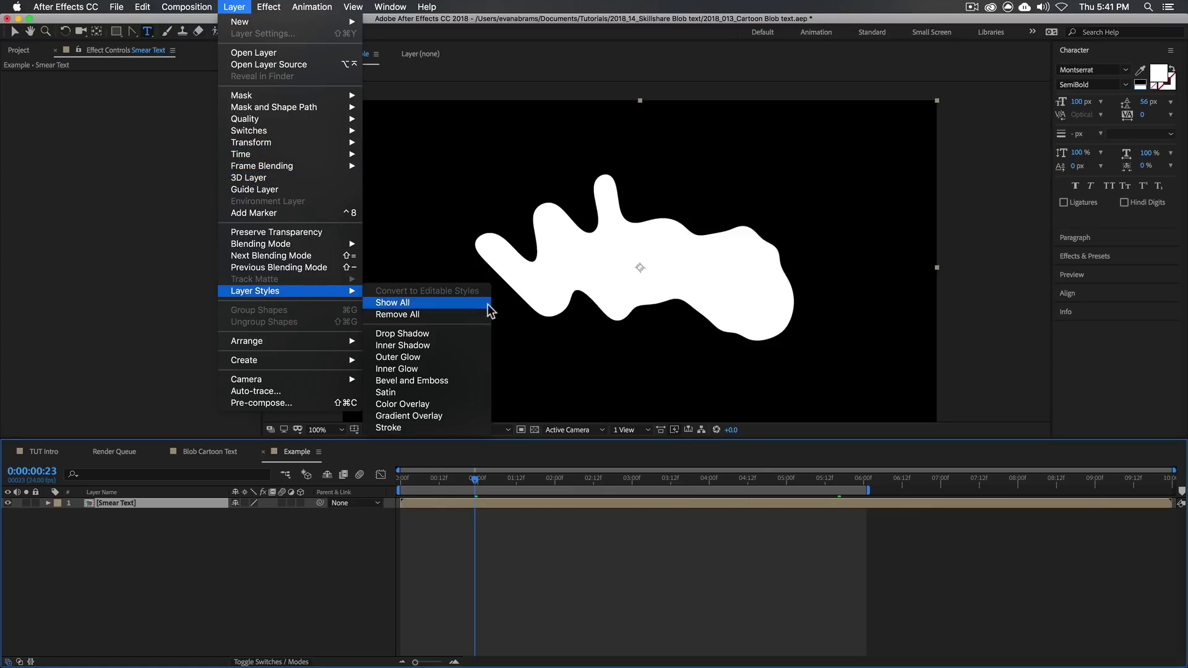
{"action": "left_click", "coordinate": [441, 381]}
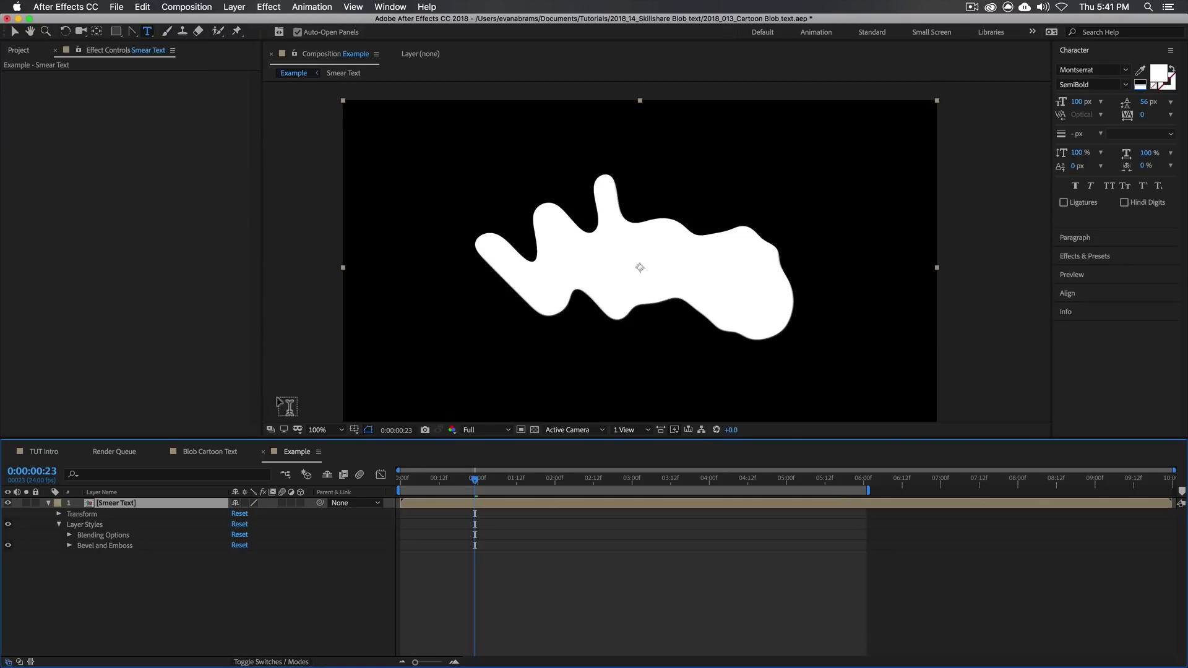
{"action": "left_click", "coordinate": [70, 546]}
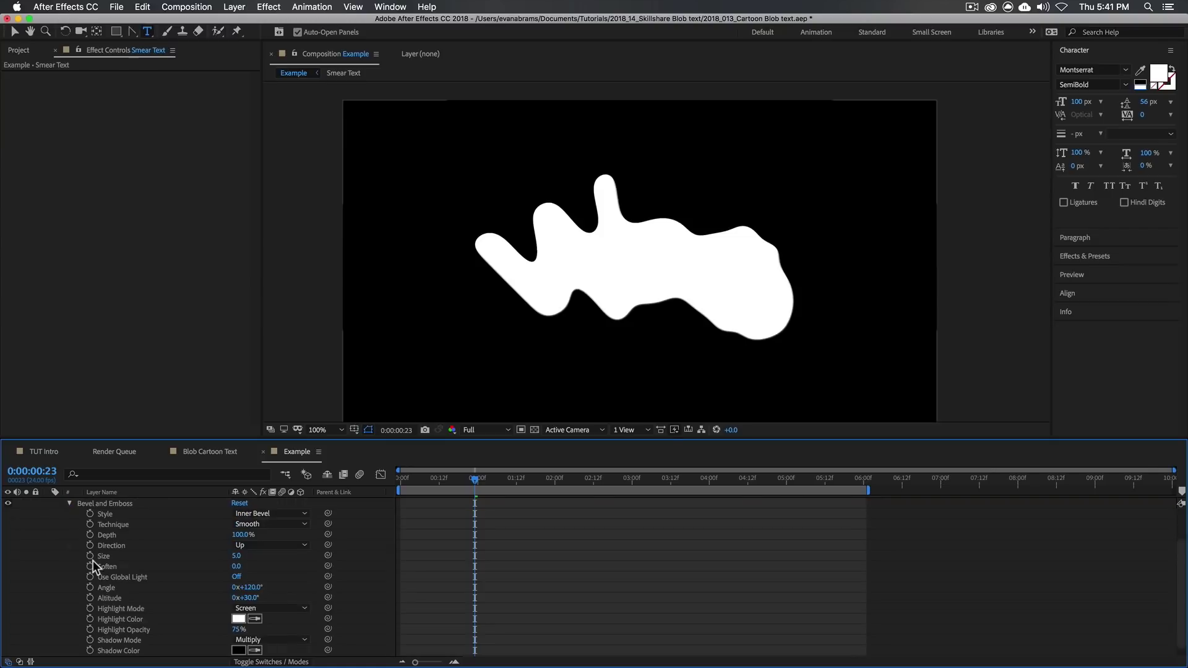
{"action": "left_click", "coordinate": [266, 609]}
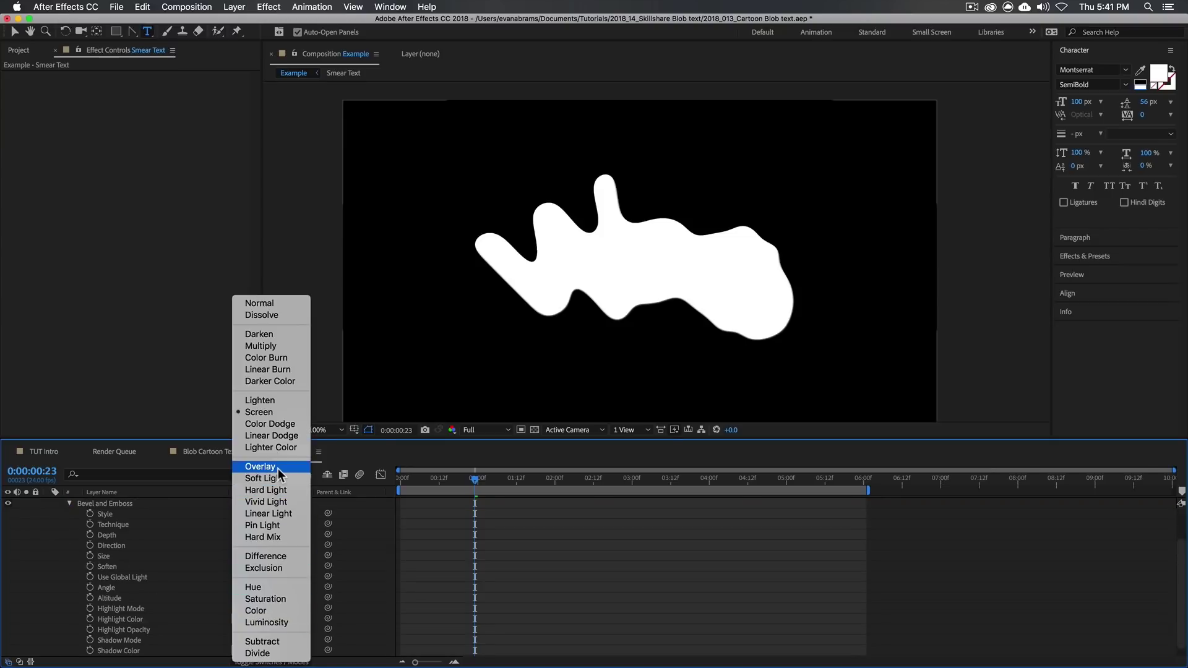
{"action": "left_click", "coordinate": [261, 315]}
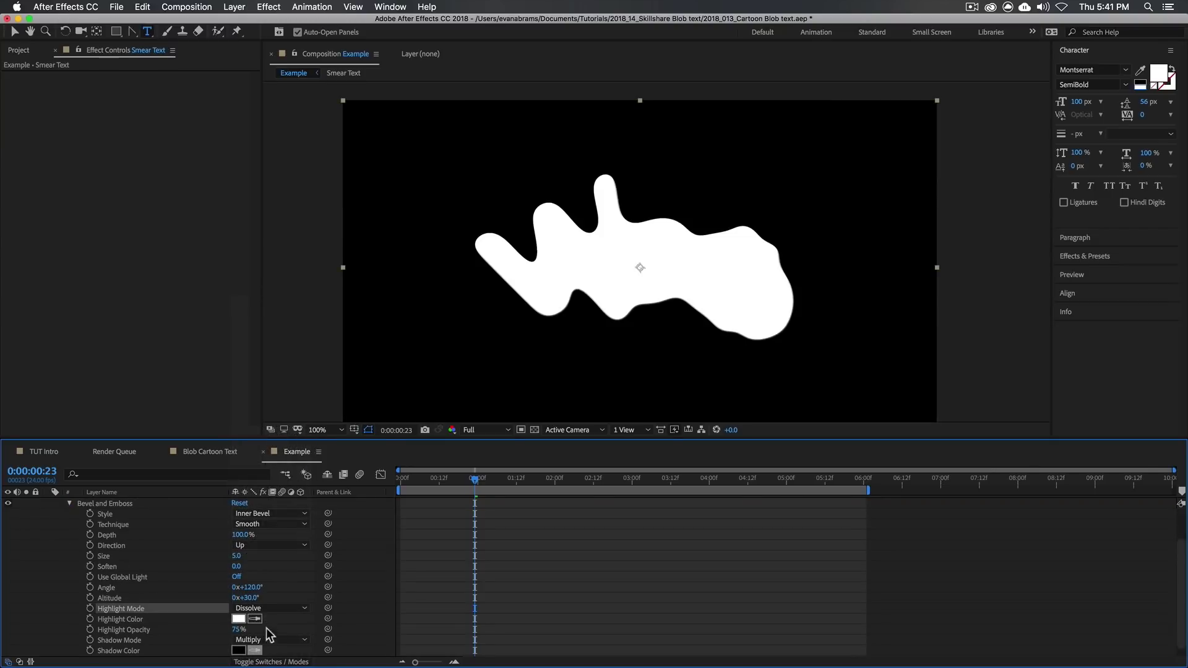
{"action": "left_click", "coordinate": [270, 639]}
{"action": "left_click", "coordinate": [260, 433]}
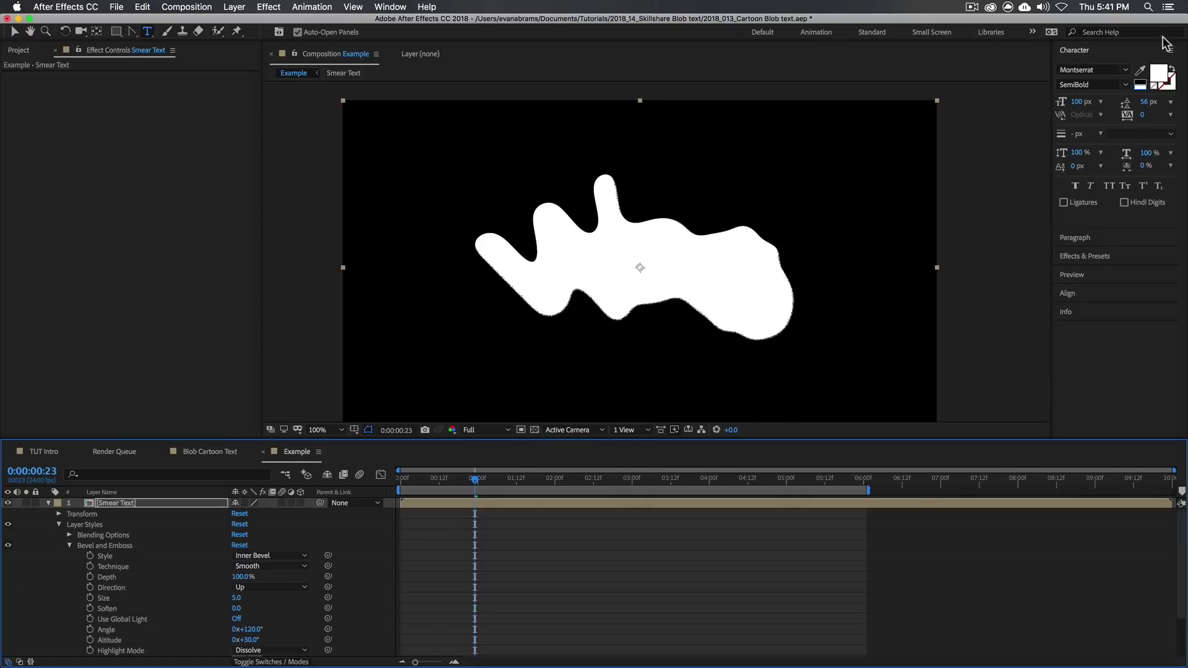
Step: Apply a Fill effect to the blob with a light grey BBBBBB colour
{"action": "left_click", "coordinate": [1085, 256]}
{"action": "left_click_drag", "start_coordinate": [1089, 180], "coordinate": [628, 291]}
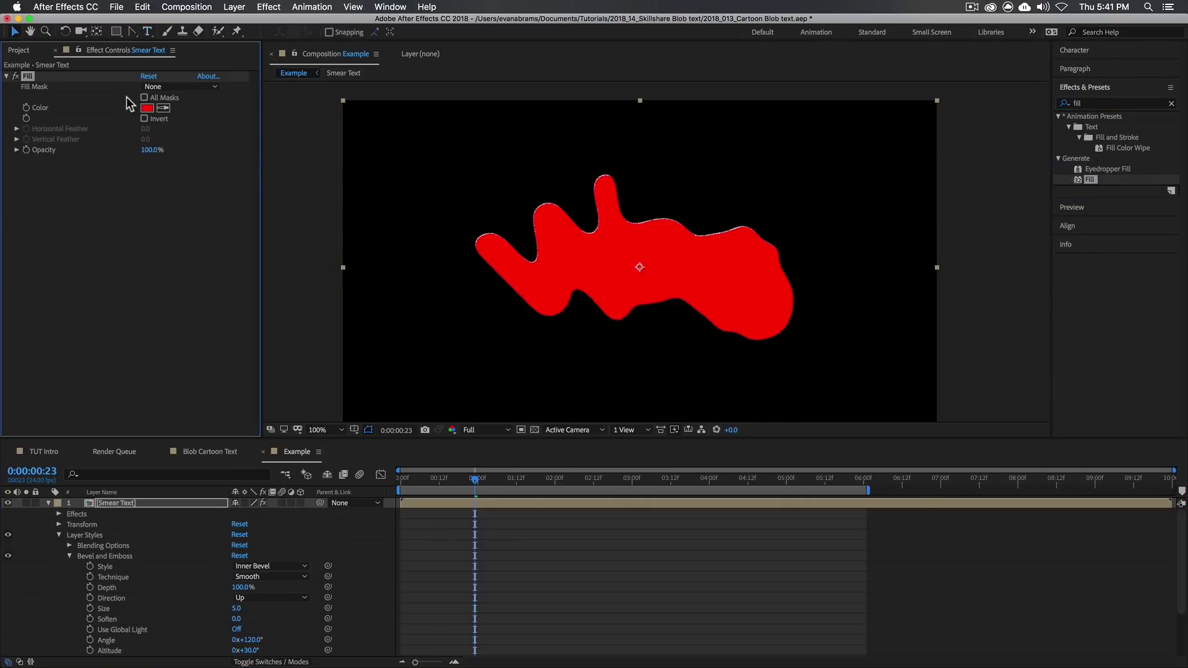
{"action": "left_click", "coordinate": [147, 108]}
{"action": "left_click_drag", "start_coordinate": [183, 73], "coordinate": [184, 112]}
{"action": "left_click", "coordinate": [13, 227]}
{"action": "left_click", "coordinate": [282, 73]}
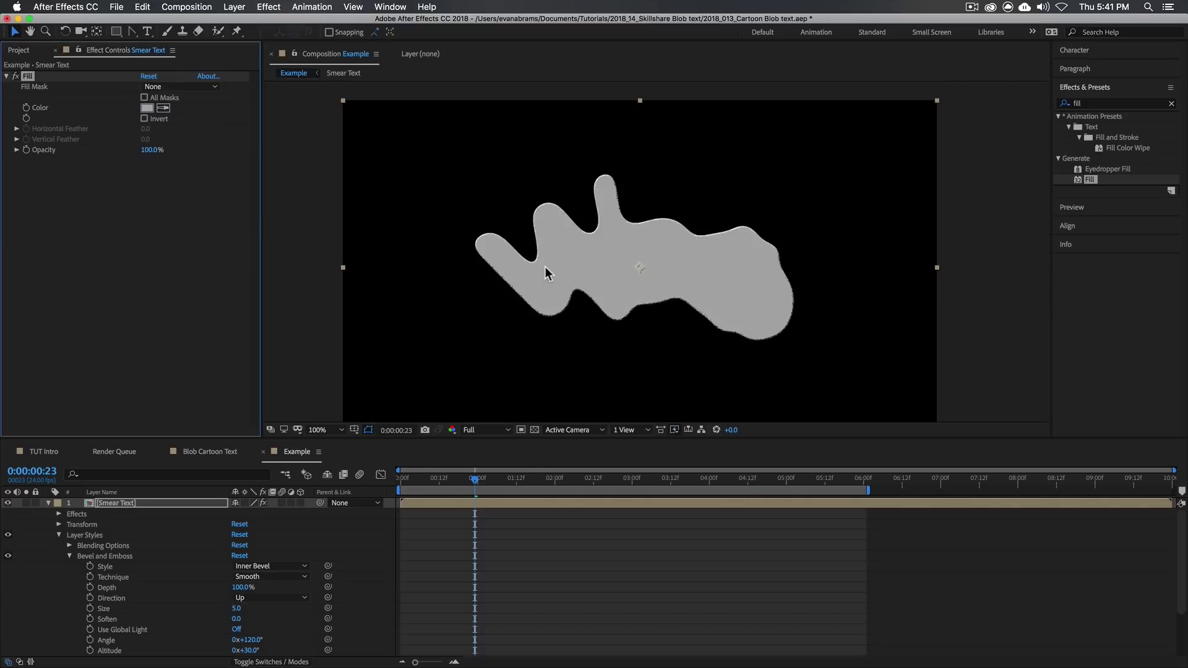
Step: Raise the Bevel and Emboss size from 5 to 97 and review the styled text
{"action": "left_click_drag", "start_coordinate": [238, 609], "coordinate": [299, 612]}
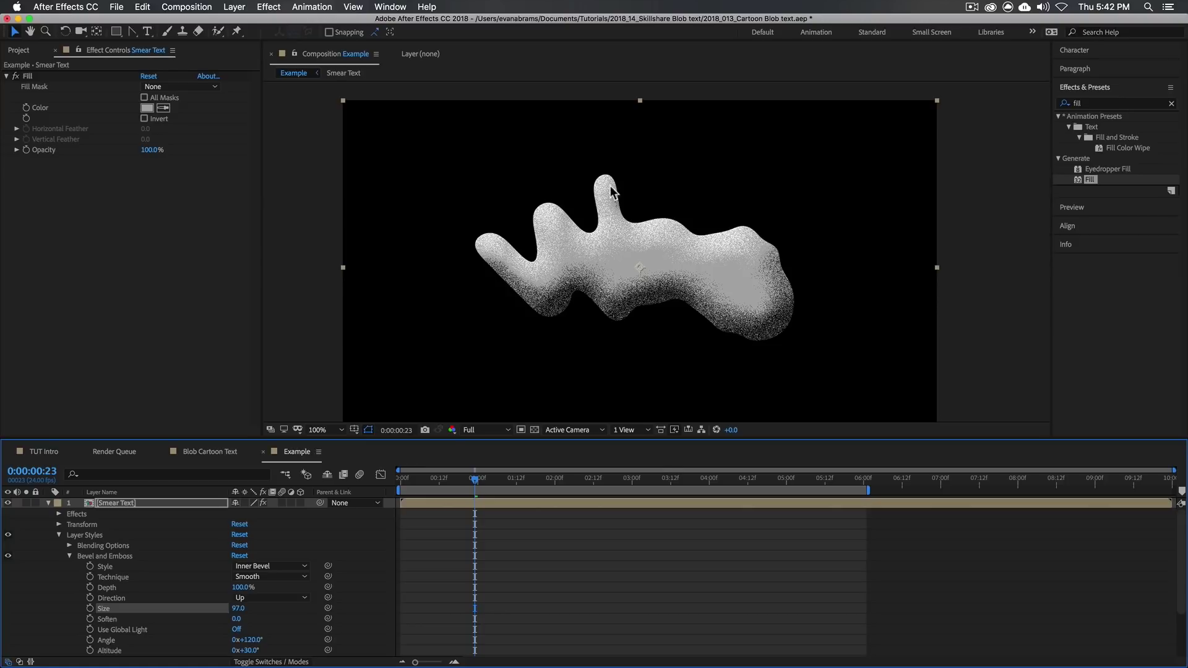
{"action": "left_click", "coordinate": [448, 480]}
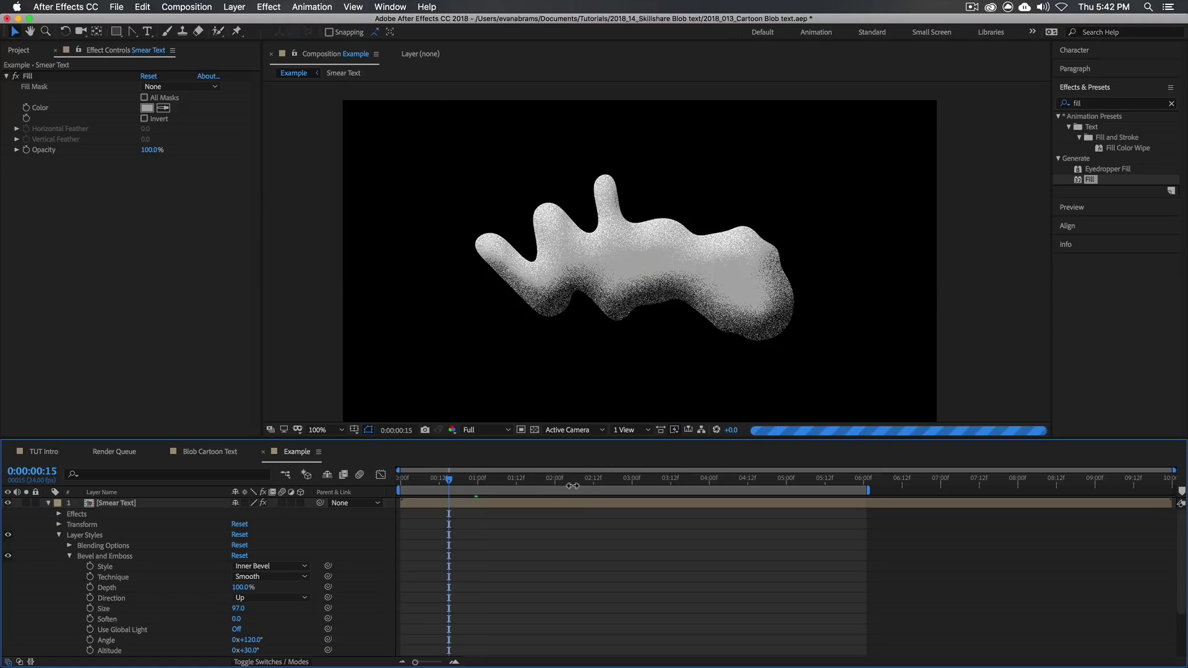
{"action": "left_click", "coordinate": [616, 477]}
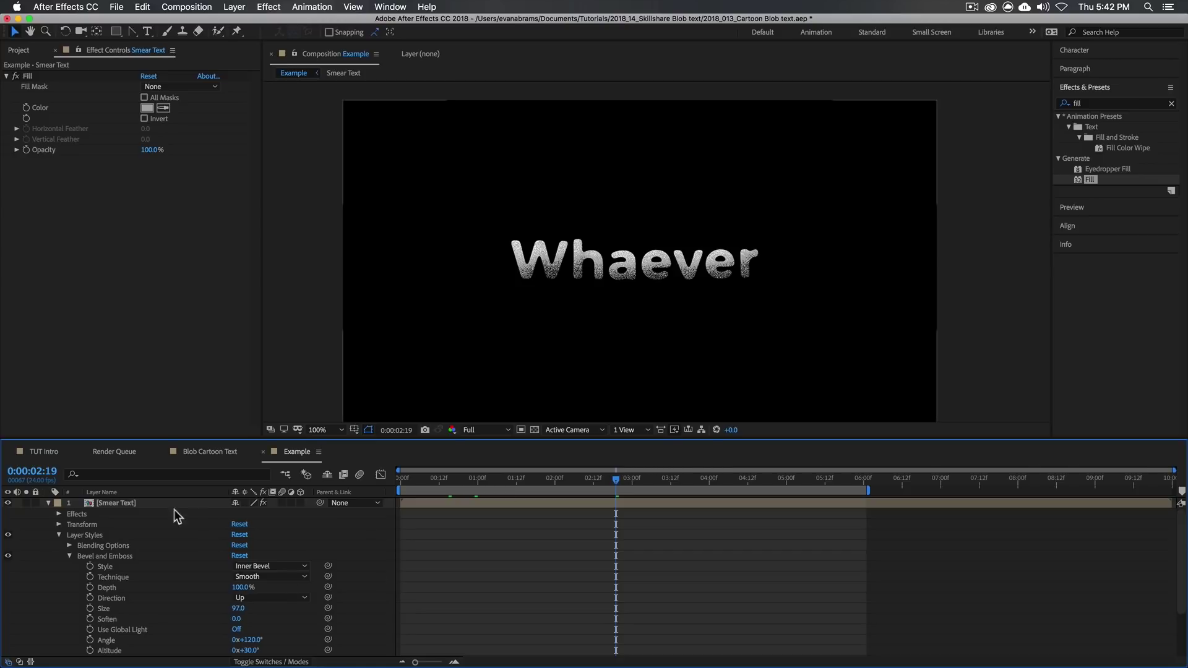
{"action": "left_click", "coordinate": [48, 503]}
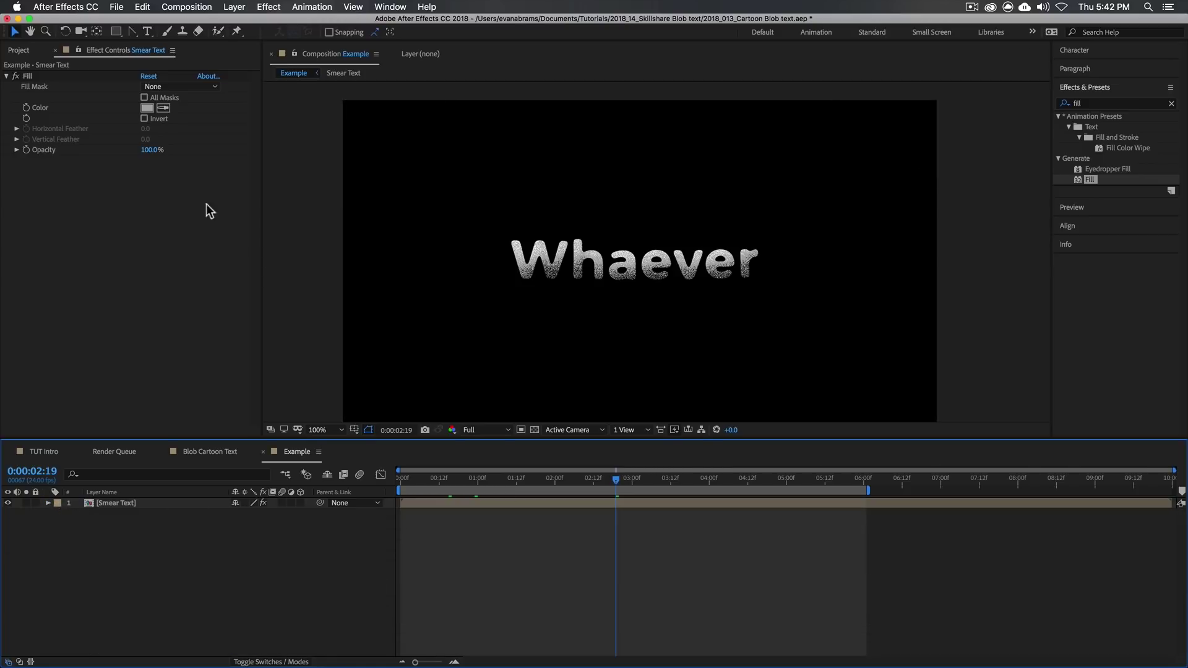
{"action": "left_click", "coordinate": [708, 504]}
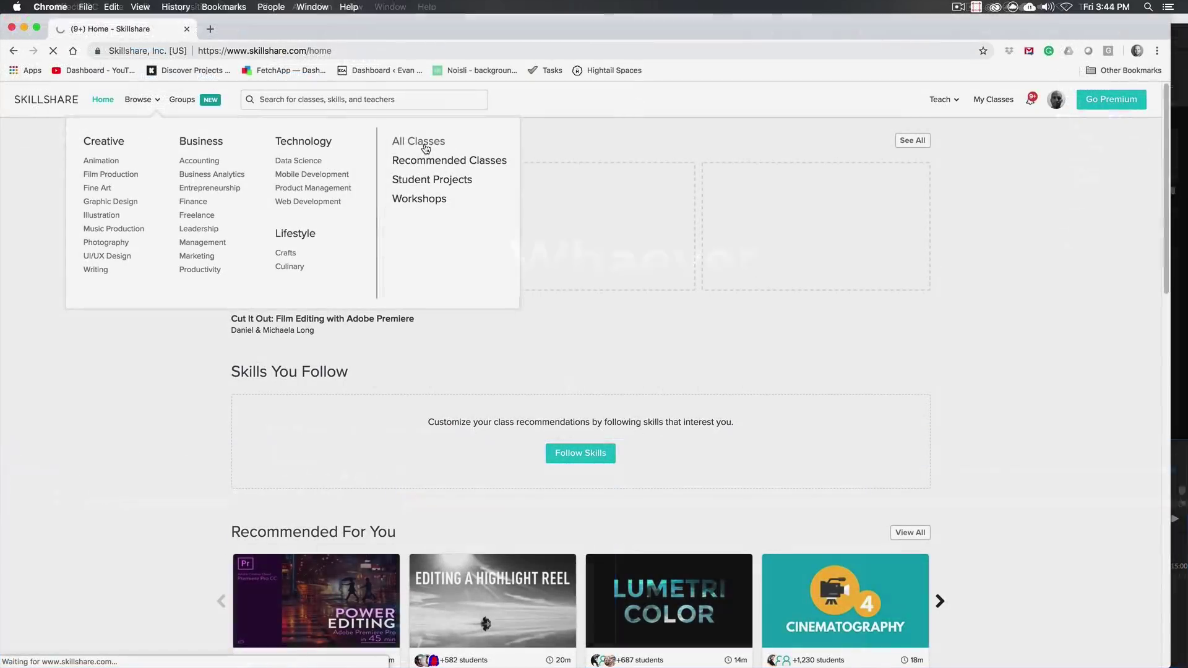
{"action": "left_click", "coordinate": [409, 142]}
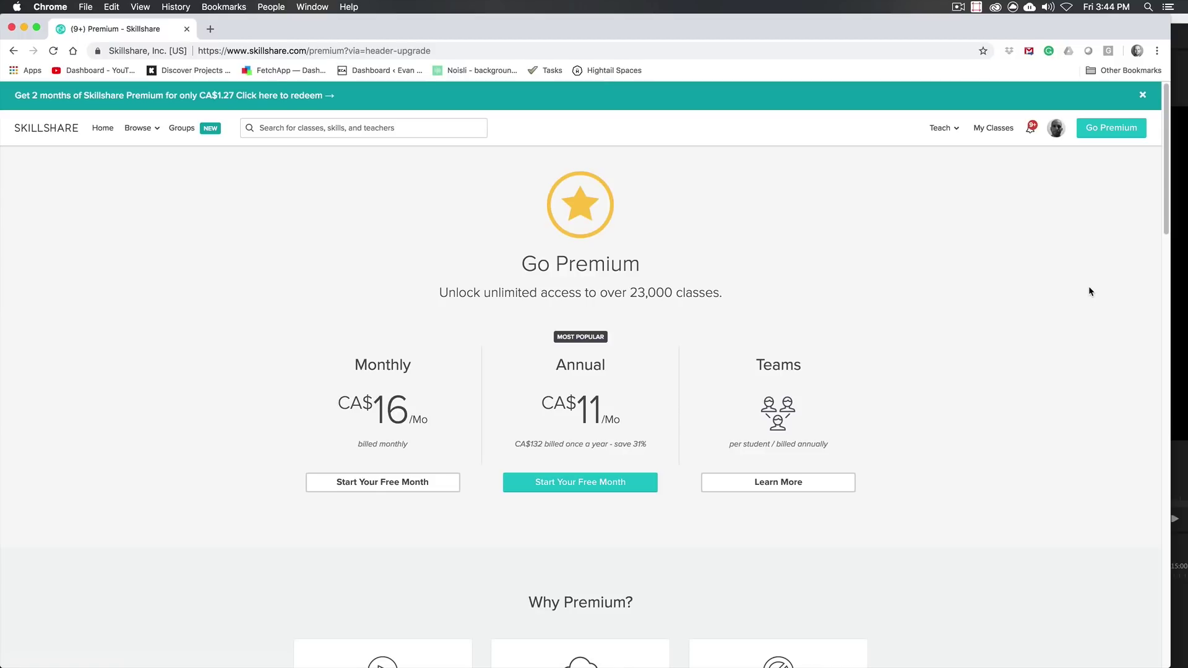
Step: Scroll down the teacher's profile to see the featured Short video and newest class
{"action": "scroll", "coordinate": [239, 289], "scroll_direction": "down", "scroll_amount": 6}
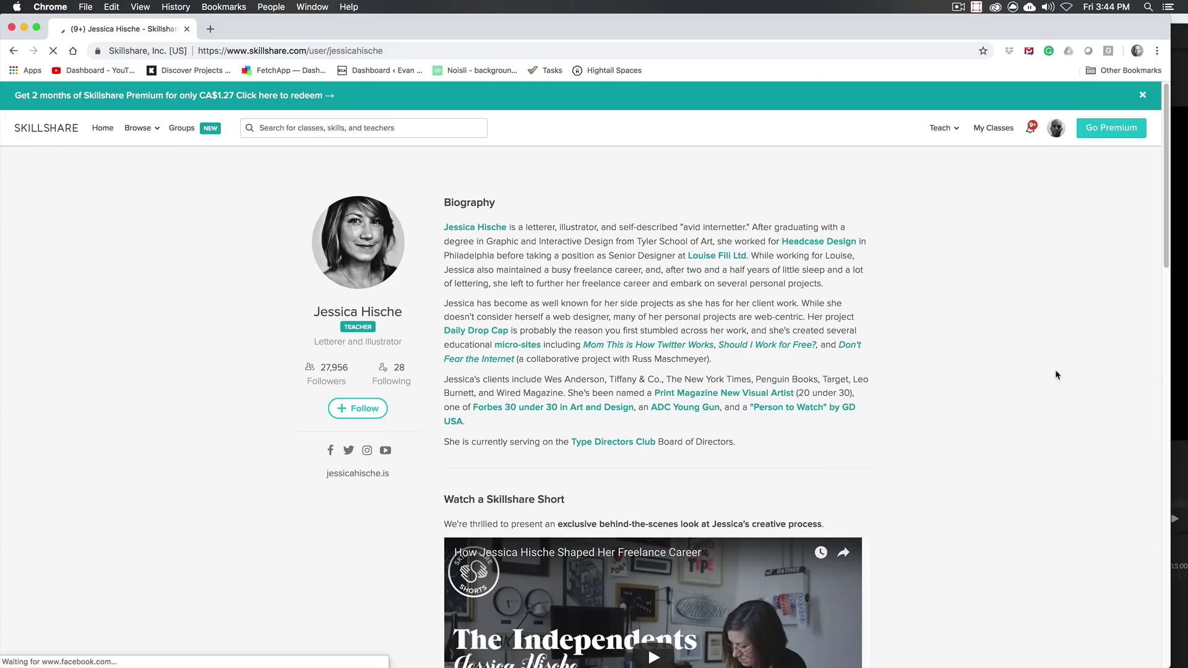
{"action": "scroll", "coordinate": [962, 357], "scroll_direction": "down", "scroll_amount": 3}
{"action": "scroll", "coordinate": [963, 357], "scroll_direction": "down", "scroll_amount": 3}
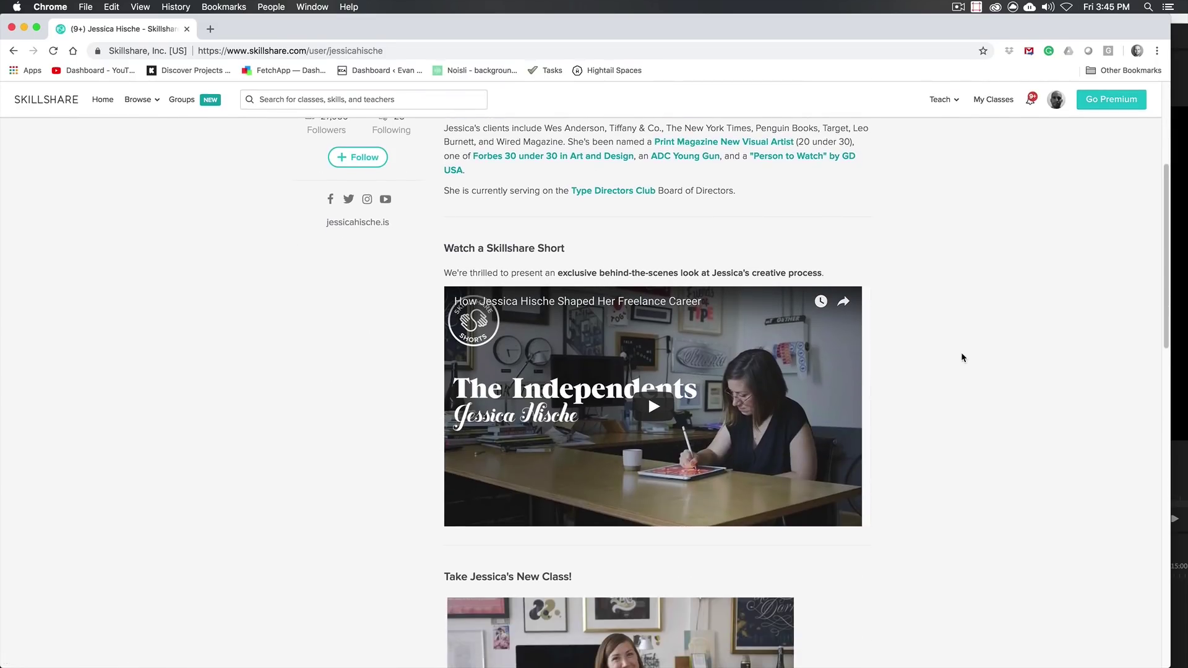
{"action": "scroll", "coordinate": [962, 357], "scroll_direction": "down", "scroll_amount": 2}
{"action": "scroll", "coordinate": [963, 358], "scroll_direction": "down", "scroll_amount": 2}
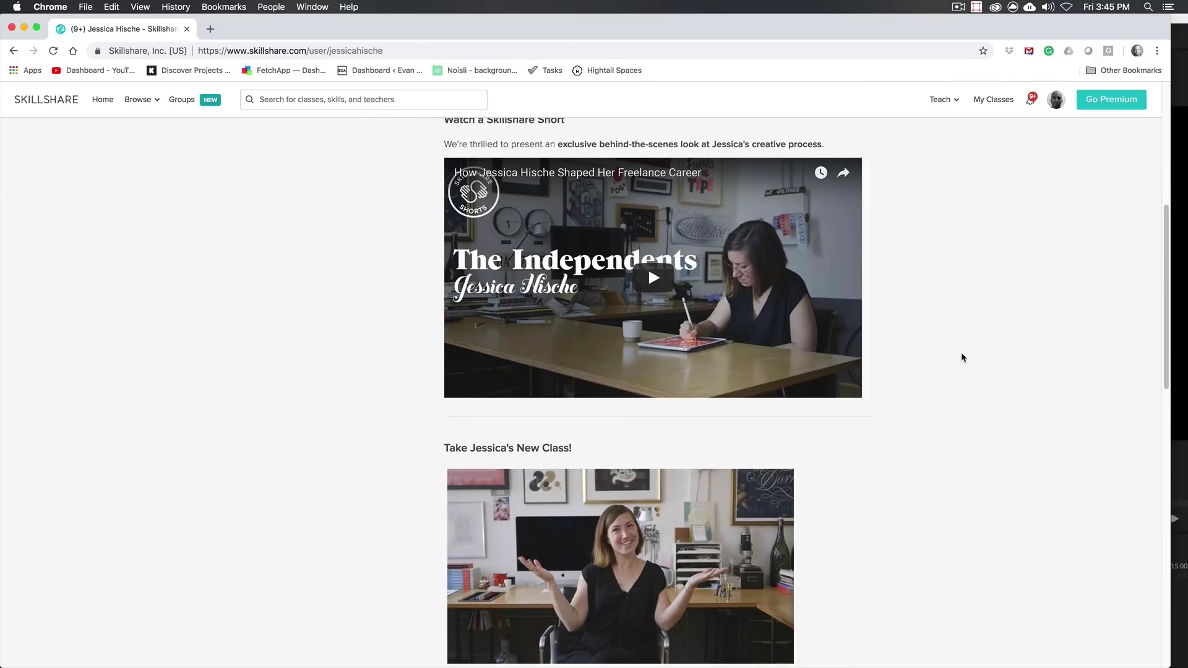